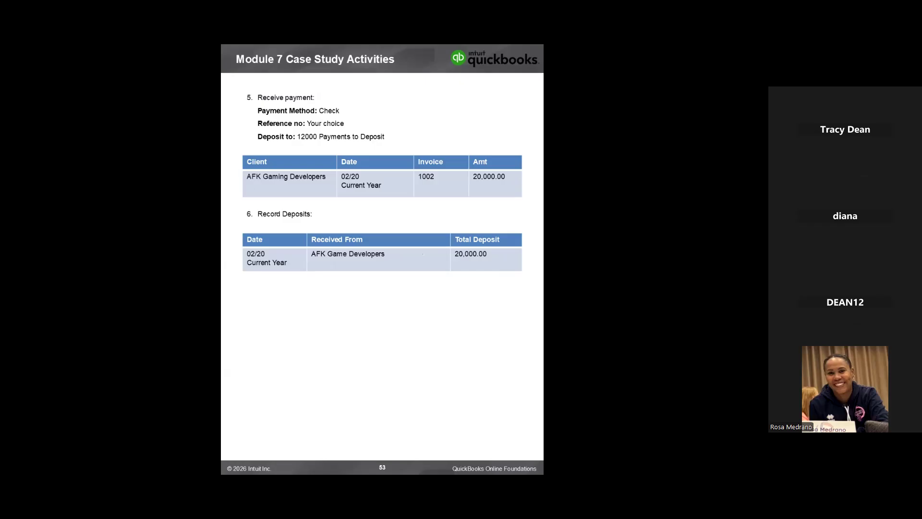
Switch to QuickBooks Online in the browser and leave the bank deposit without saving it.
key("alt+Tab")
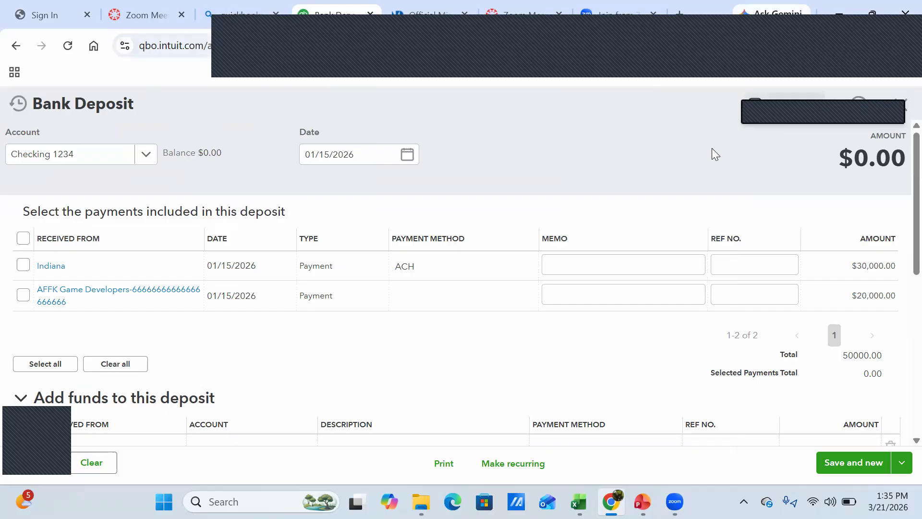
left_click(902, 105)
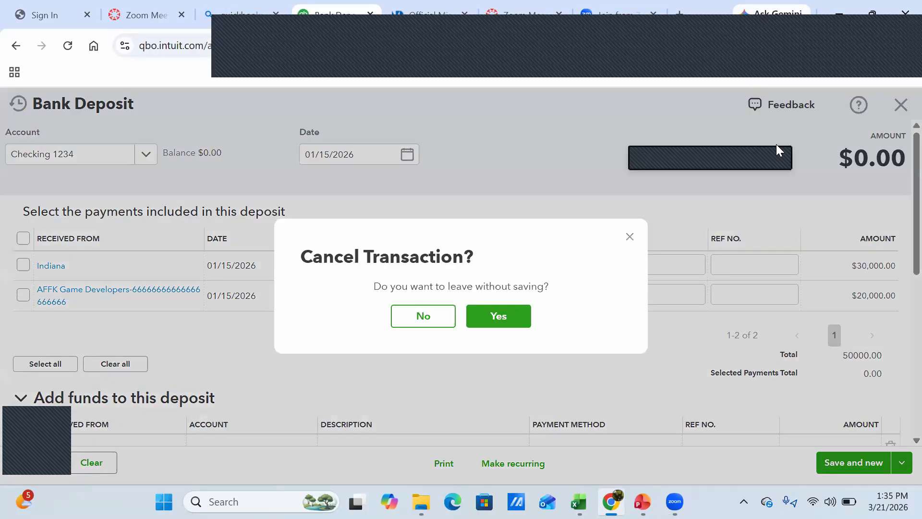
left_click(422, 324)
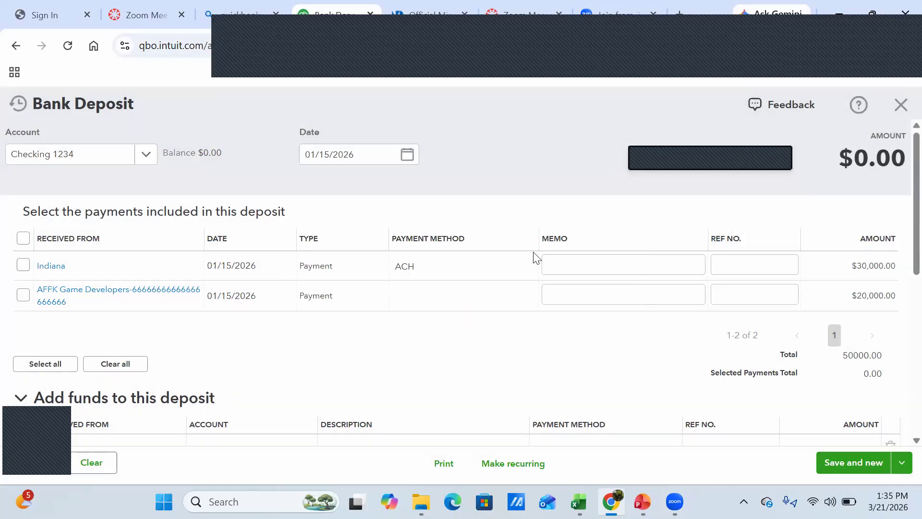
left_click(901, 106)
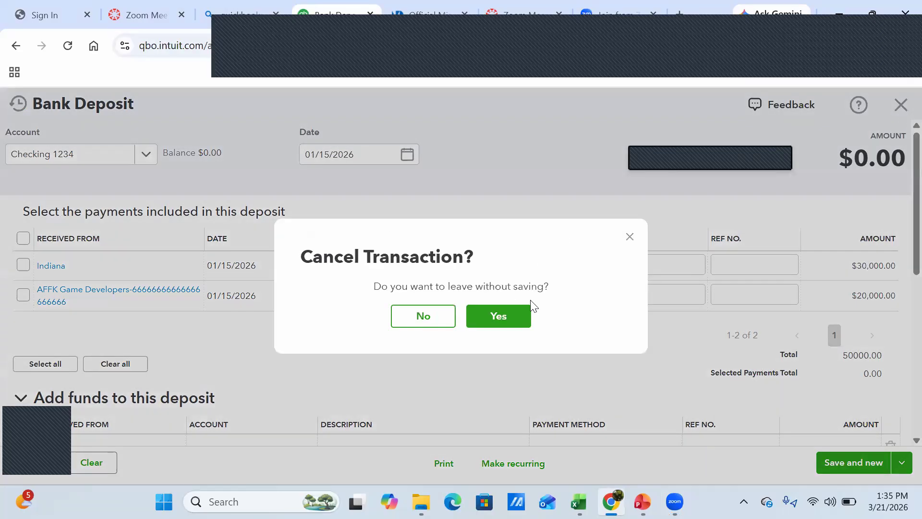
left_click(501, 315)
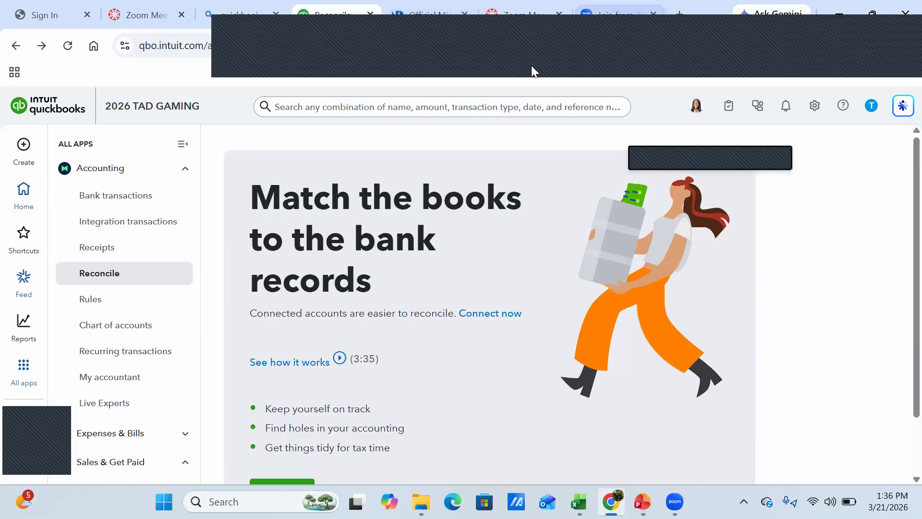
Open the company's chart of accounts and highlight the name of the 12000 Payments to Deposit 5 account.
left_click(812, 106)
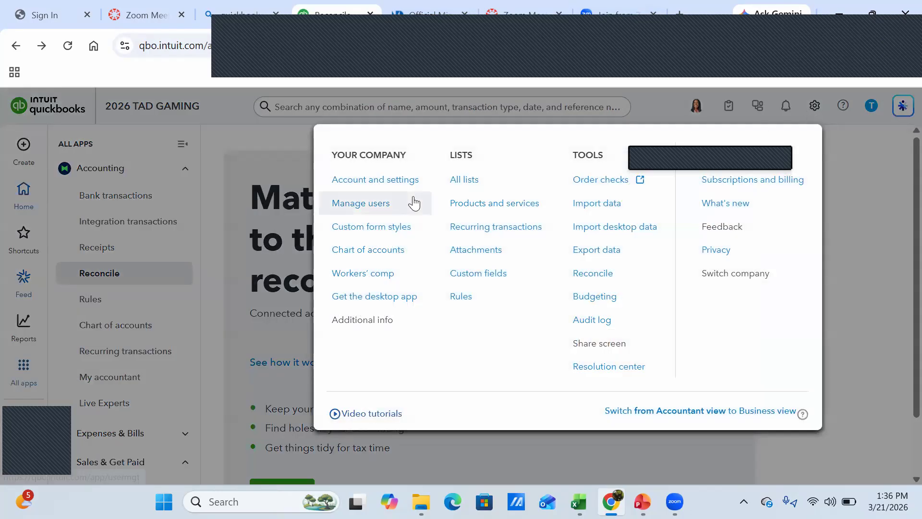
left_click(381, 255)
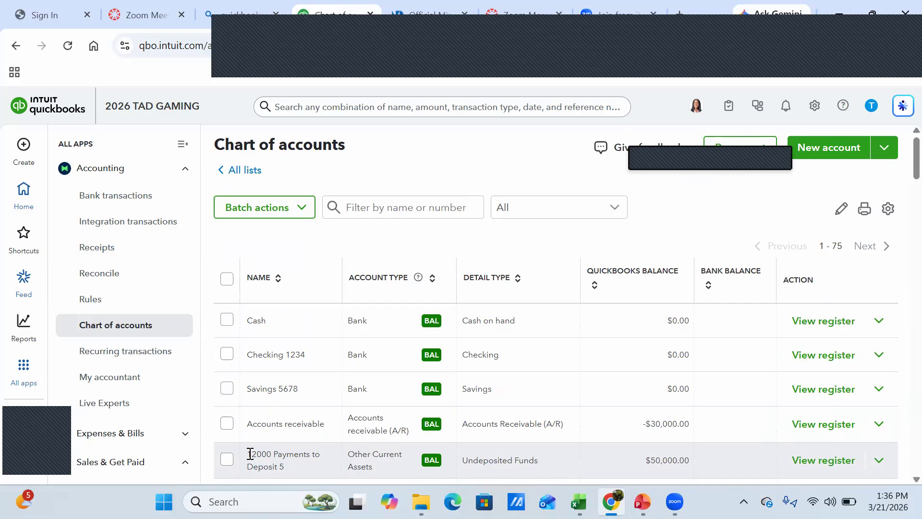
left_click_drag(250, 454, 274, 454)
left_click(243, 456)
left_click_drag(245, 454, 288, 476)
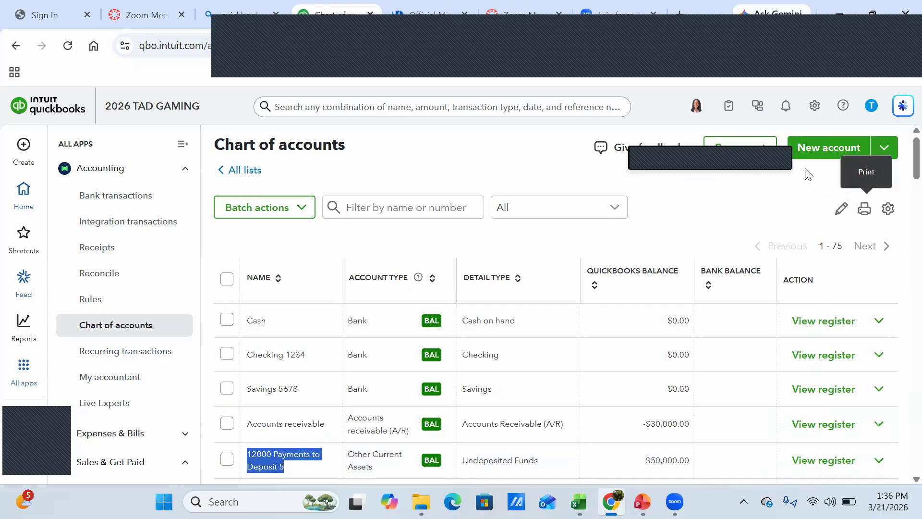
left_click_drag(460, 156, 479, 160)
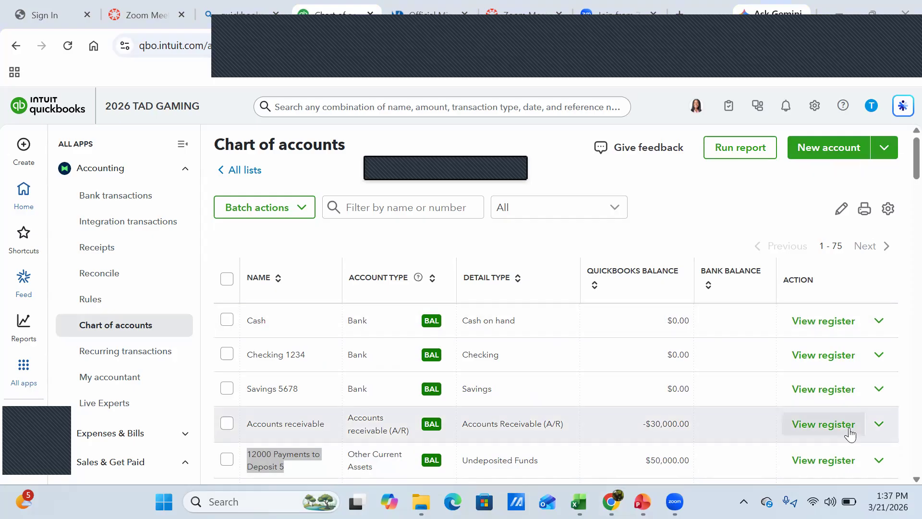
Edit the 12000 Payments to Deposit 5 account and shorten its name to 12000 Payments to Deposit.
left_click(882, 462)
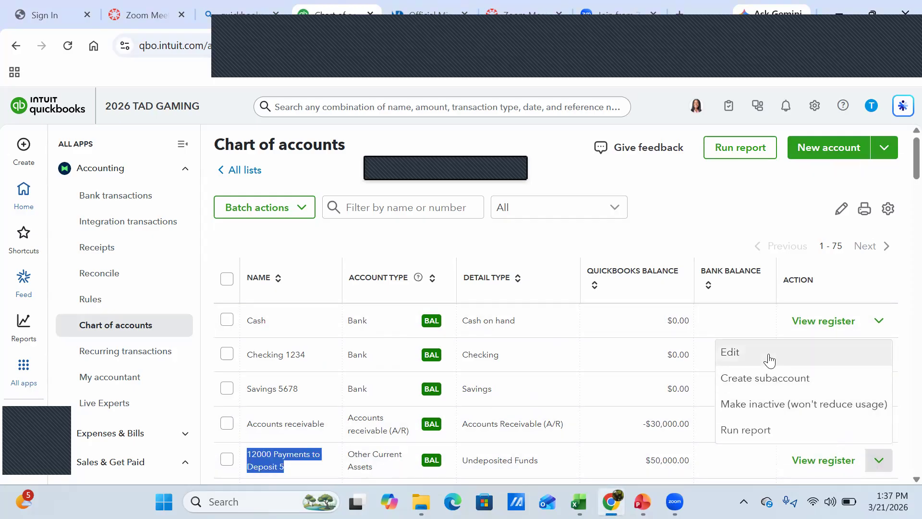
left_click(769, 358)
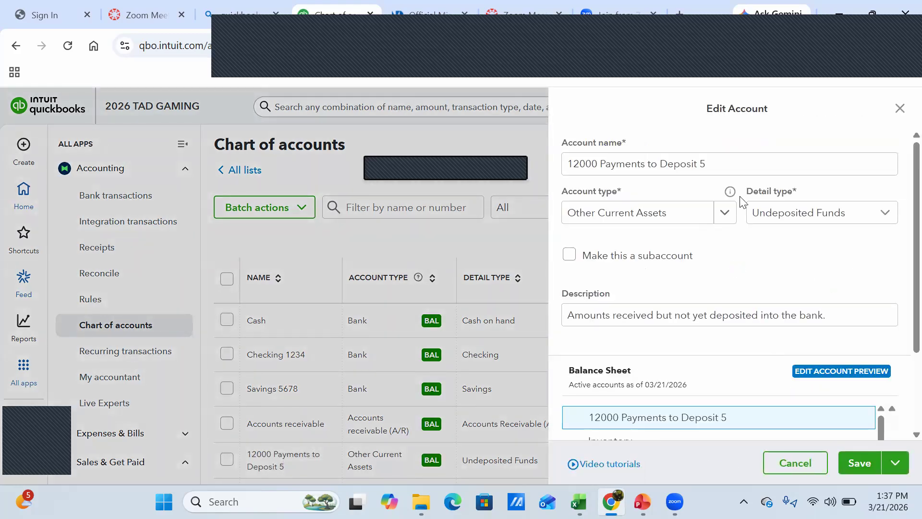
mouse_move(729, 192)
left_click(712, 163)
key("BackSpace")
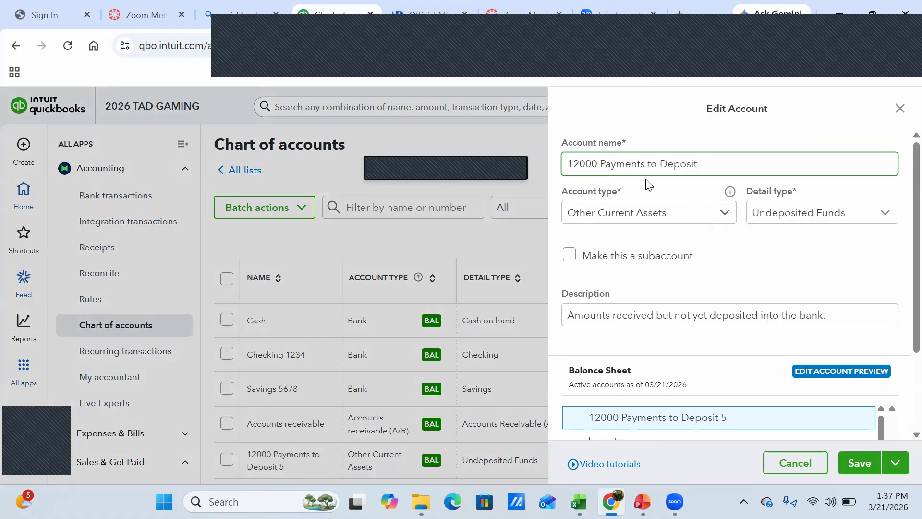
type("6")
key("BackSpace")
Review the available account types for the account being edited, keeping Other Current Assets.
left_click(725, 219)
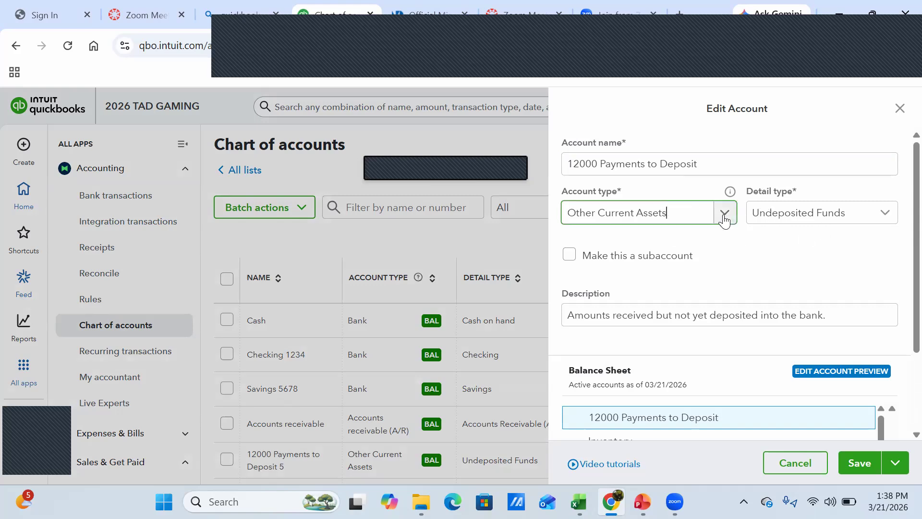
left_click(723, 220)
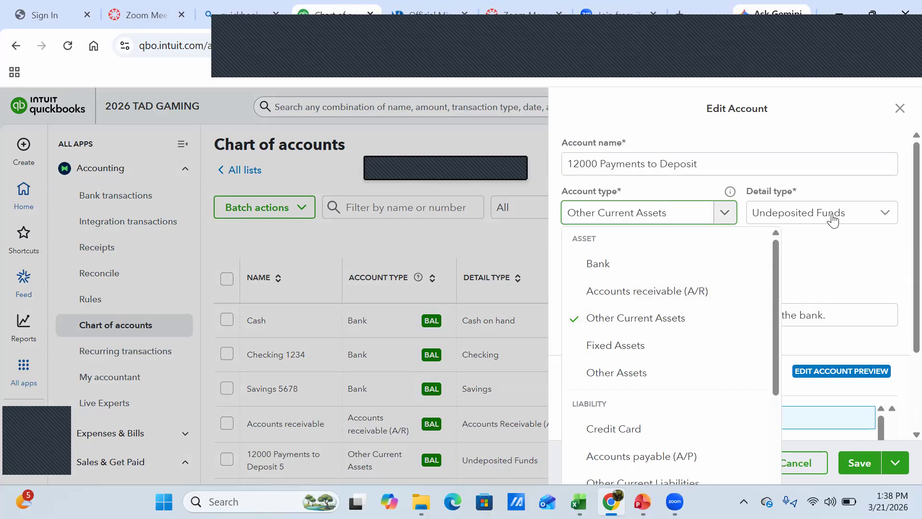
left_click(825, 260)
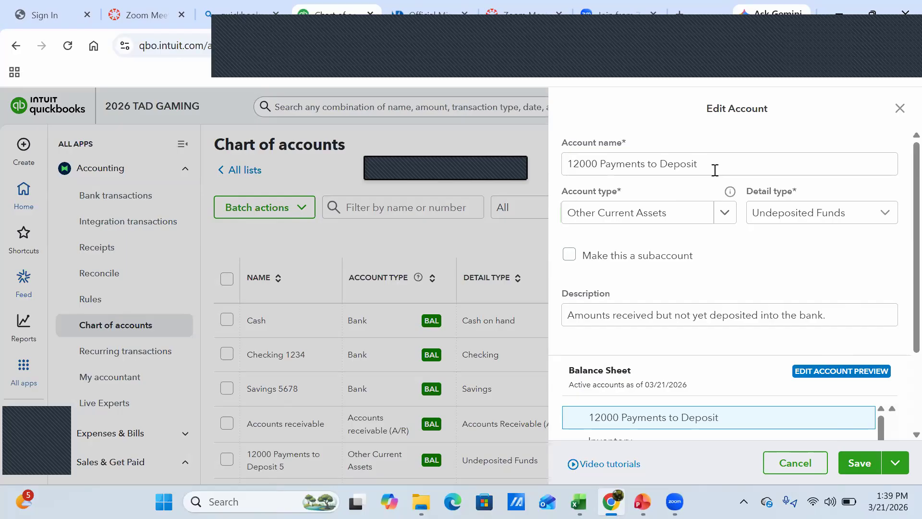
Rename the account as Undeposit Funds and save it.
left_click_drag(715, 165, 433, 122)
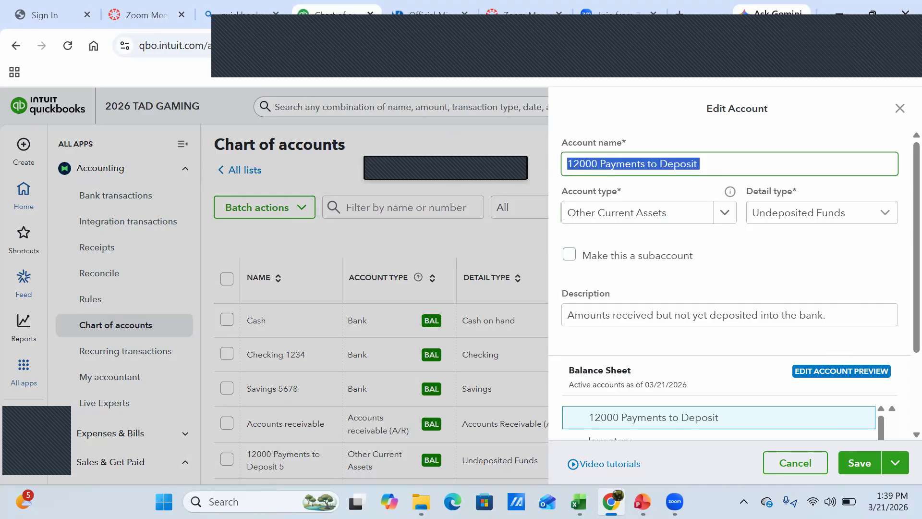
type("Undeposit")
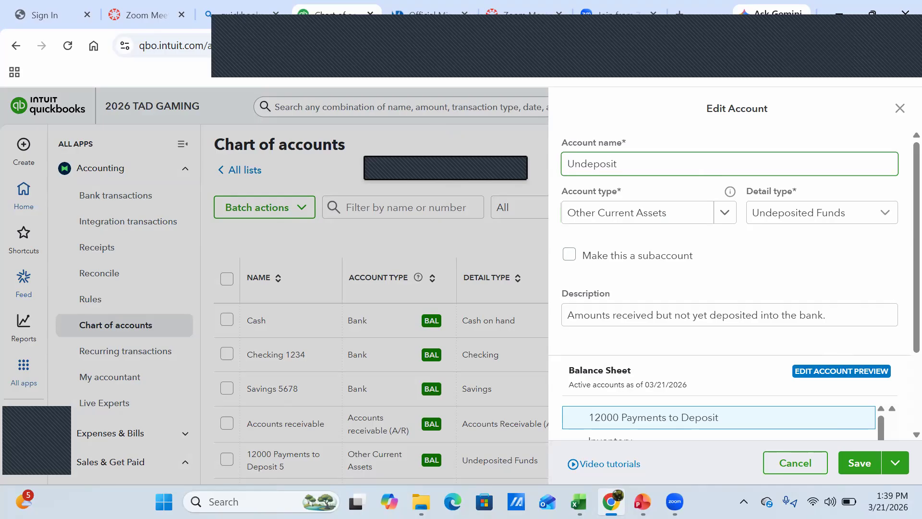
type(" Funds")
left_click(859, 463)
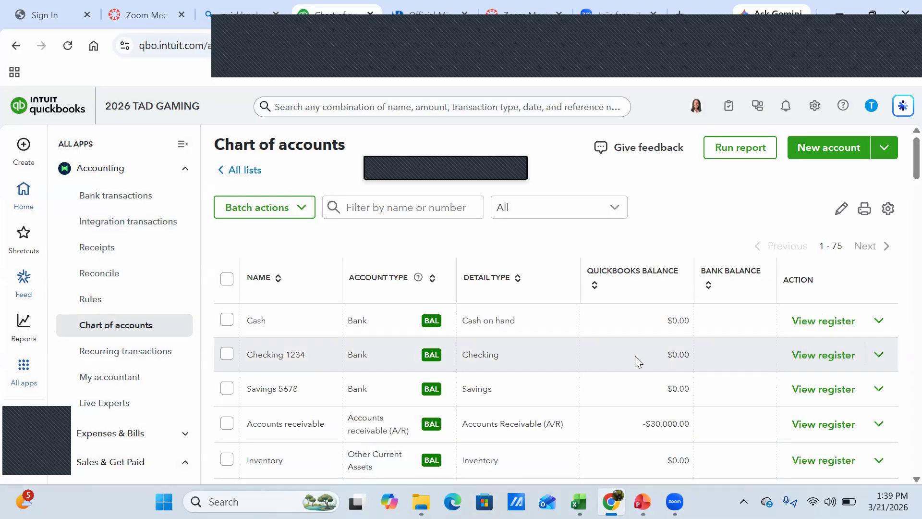
Look through the chart of accounts to find where the Undeposit Funds account is listed.
scroll(635, 356, "down", 5)
scroll(635, 356, "down", 7)
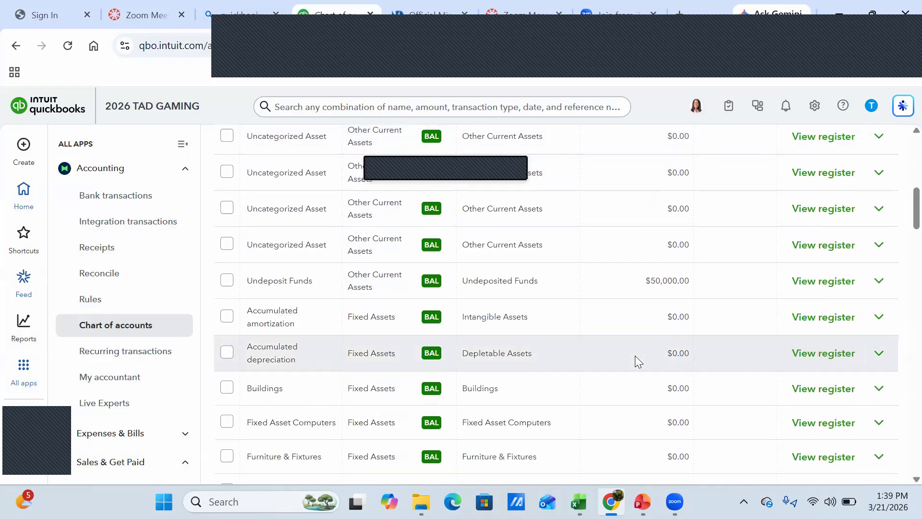
scroll(635, 356, "down", 10)
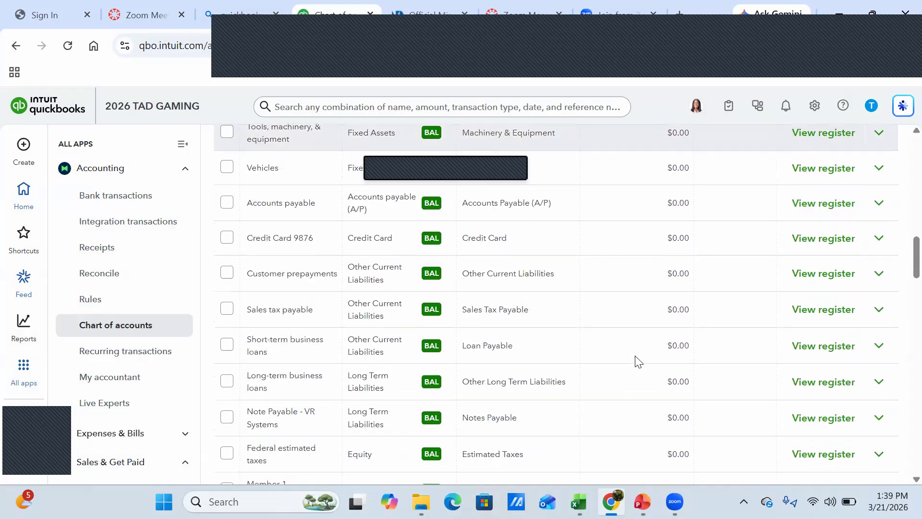
scroll(637, 361, "down", 10)
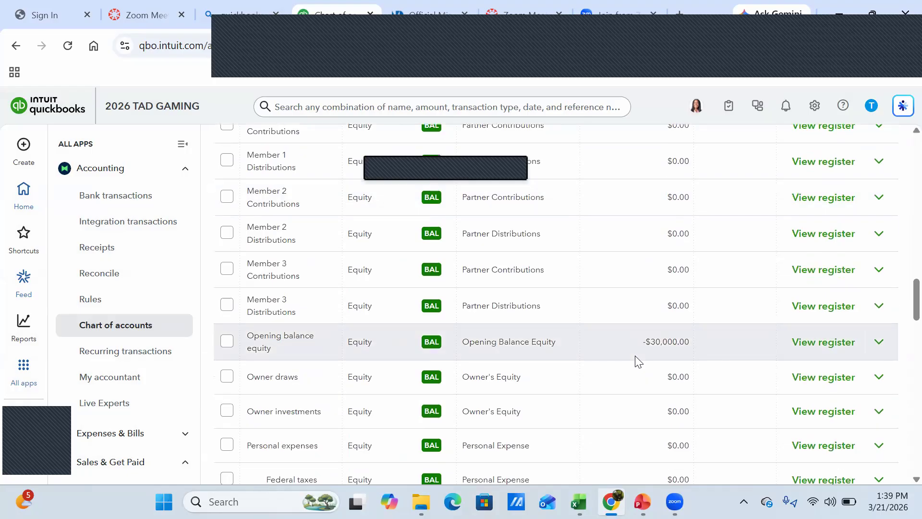
scroll(638, 361, "down", 12)
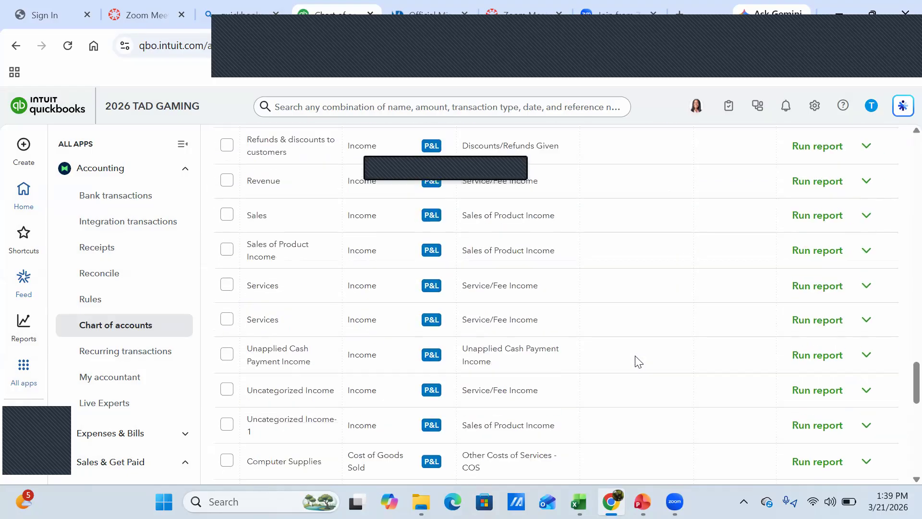
scroll(635, 359, "down", 10)
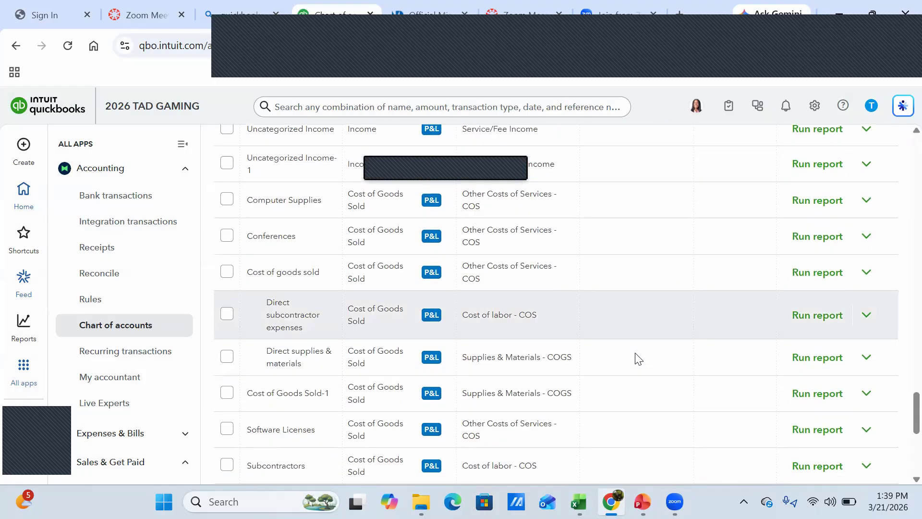
scroll(637, 359, "up", 10)
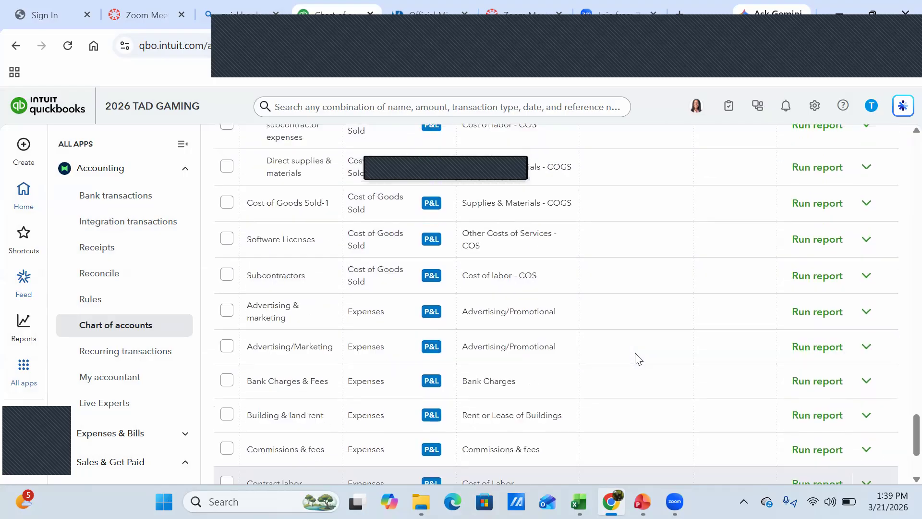
scroll(636, 357, "up", 10)
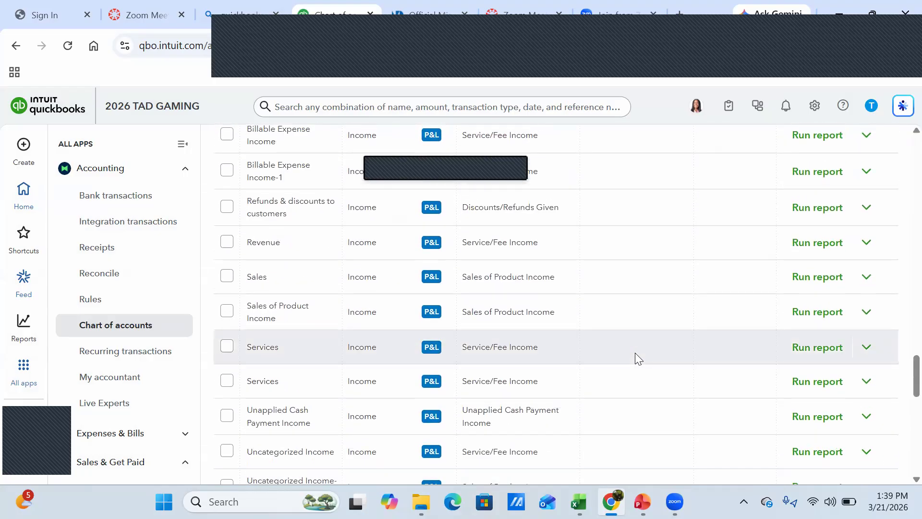
scroll(635, 360, "up", 10)
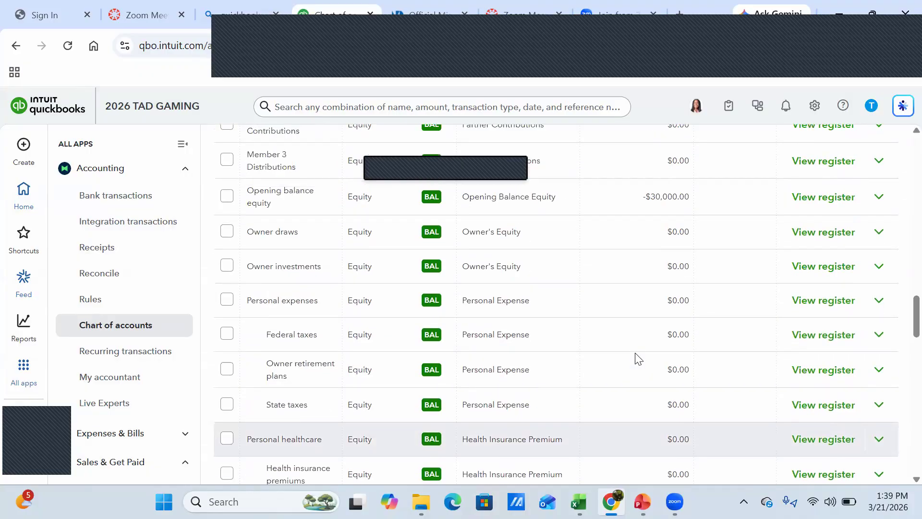
scroll(637, 359, "up", 10)
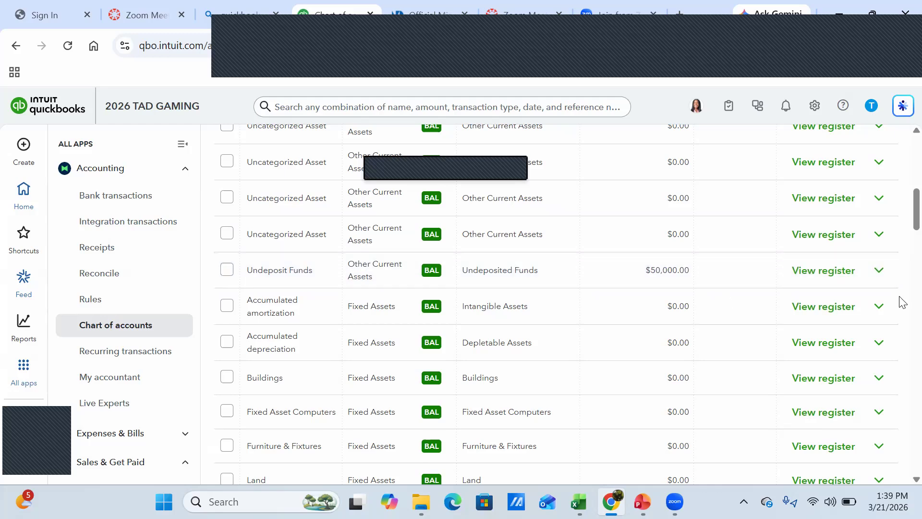
Rename the Undeposit Funds account as 12000 Payment to Deposit and save it.
left_click(880, 271)
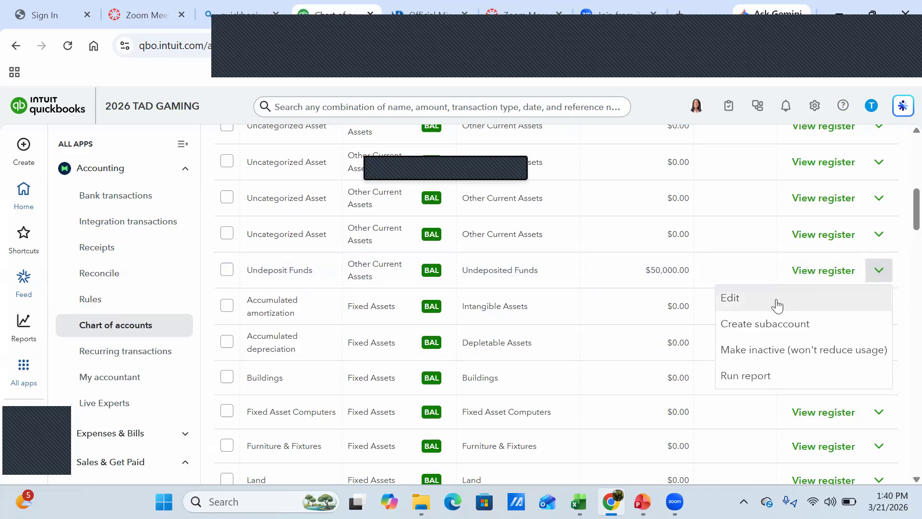
left_click(777, 302)
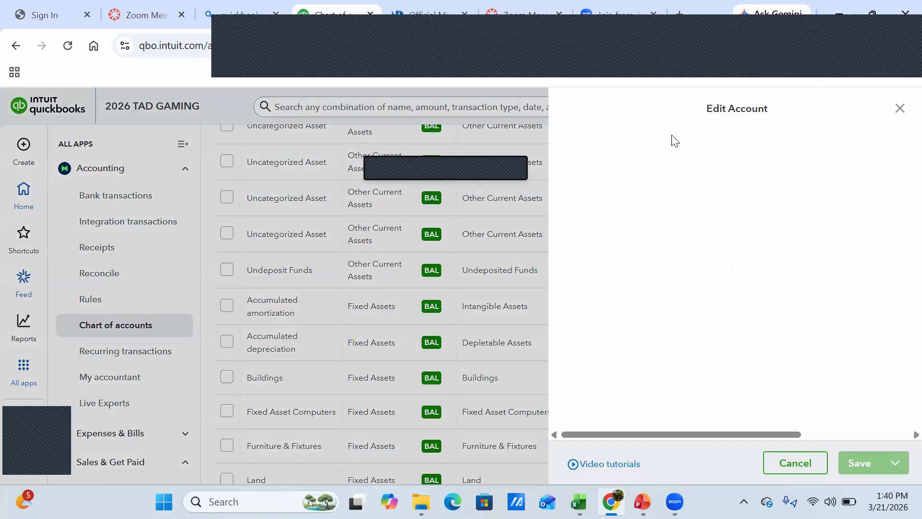
left_click_drag(654, 162, 376, 122)
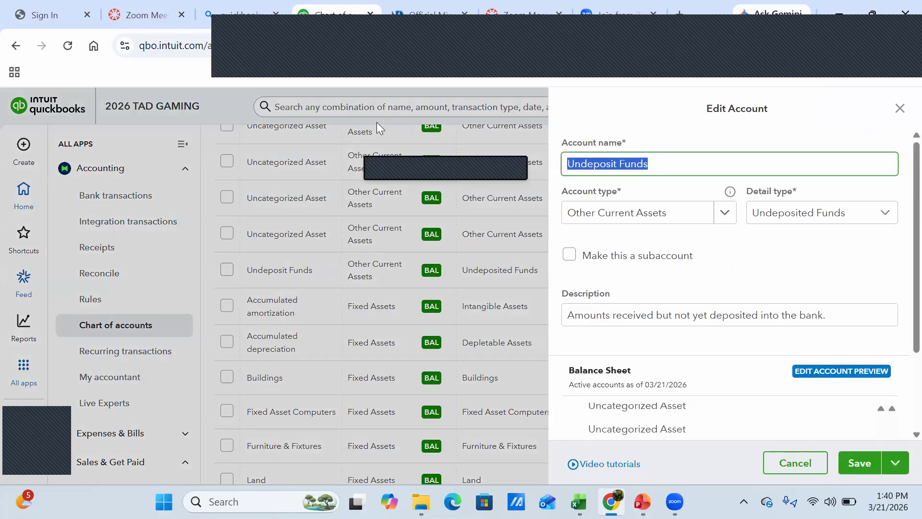
type("12000 Payment")
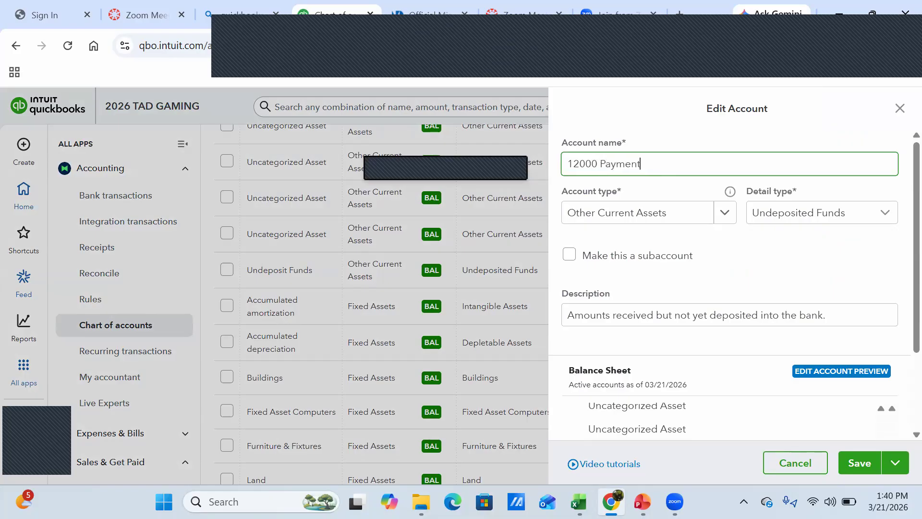
type(" to Deposit")
left_click(860, 463)
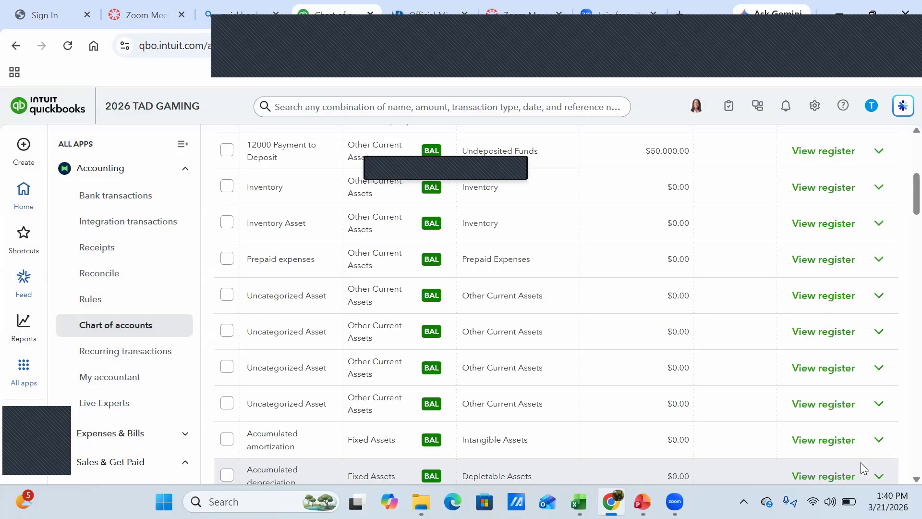
Try to add a new account named 12000 Payment to Deposit with account type Bank and detail type Checking.
scroll(816, 244, "up", 5)
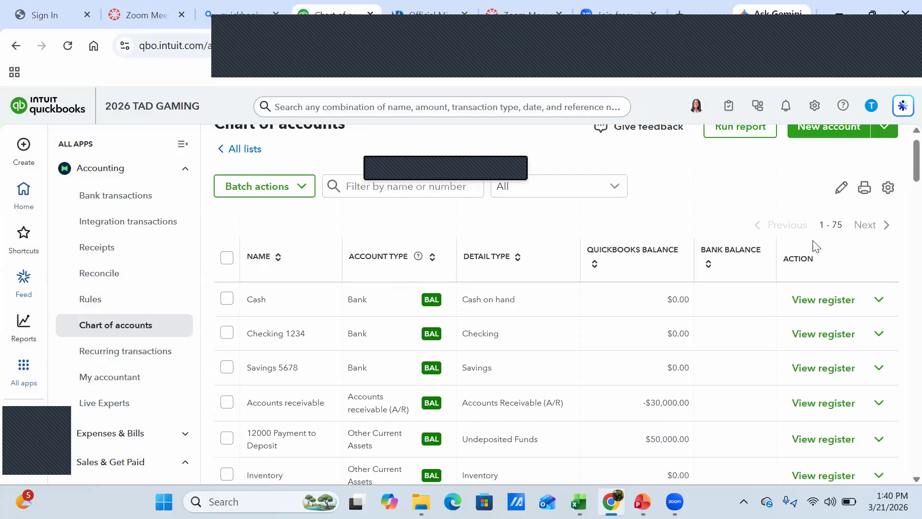
left_click(884, 149)
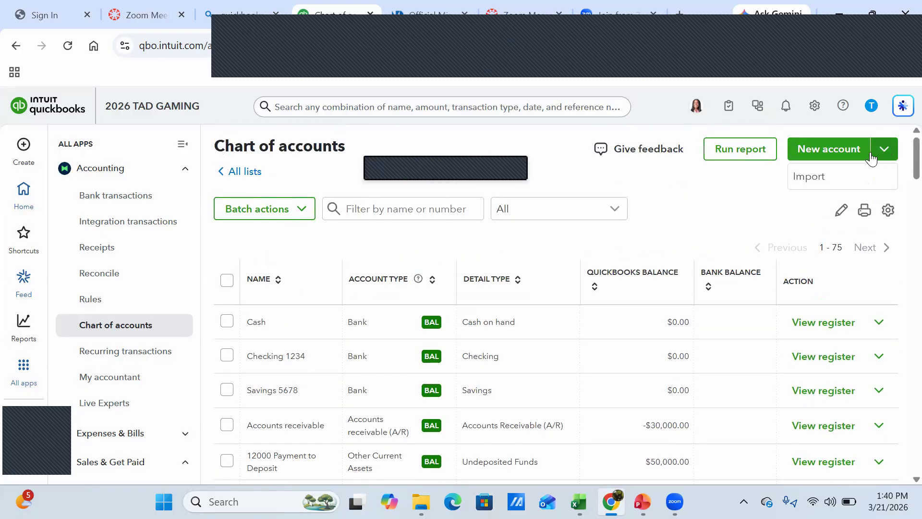
left_click(835, 150)
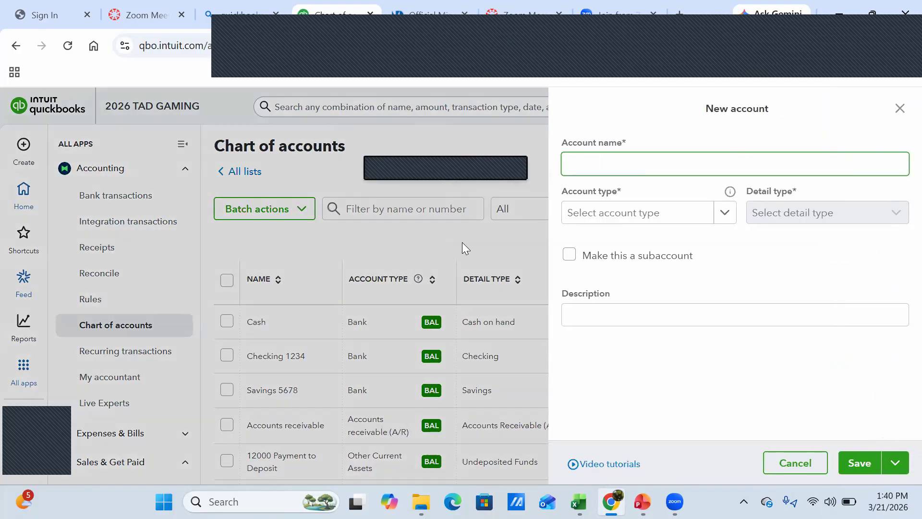
type("12000 Payment to Deposit")
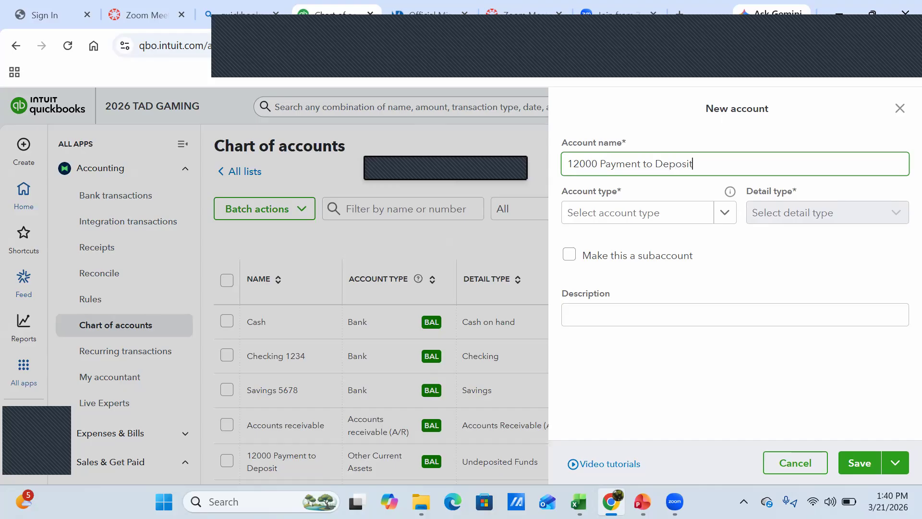
left_click(727, 220)
left_click(606, 267)
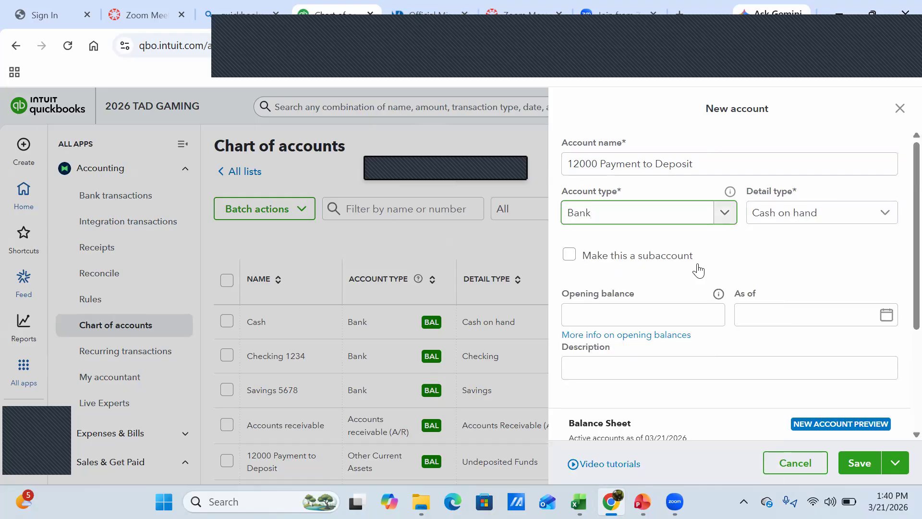
left_click(878, 218)
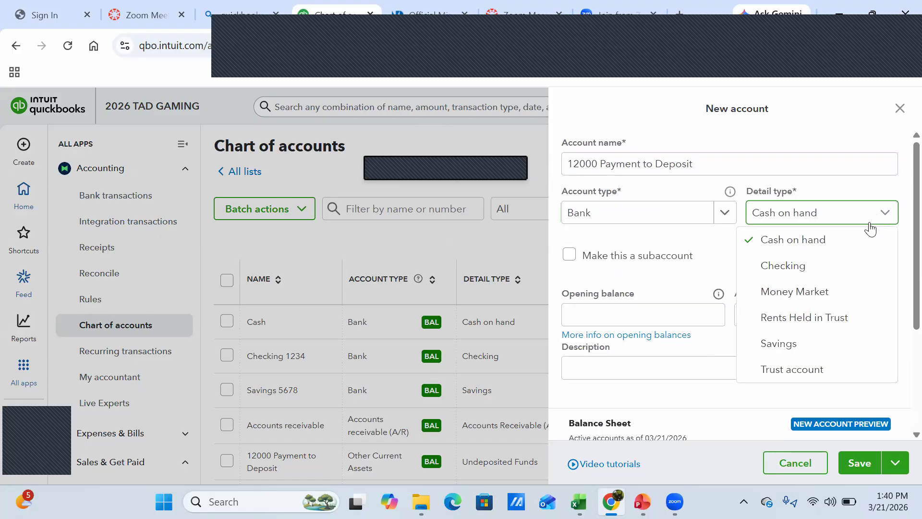
left_click(817, 267)
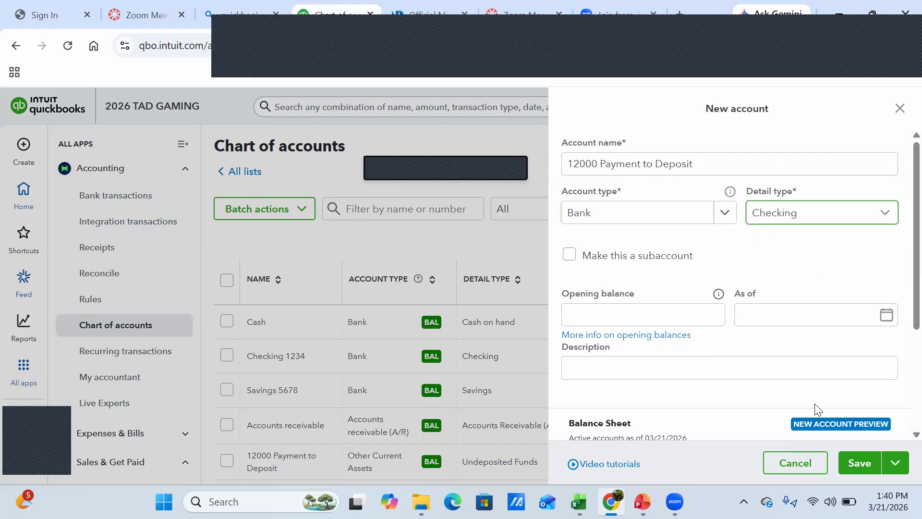
left_click(859, 464)
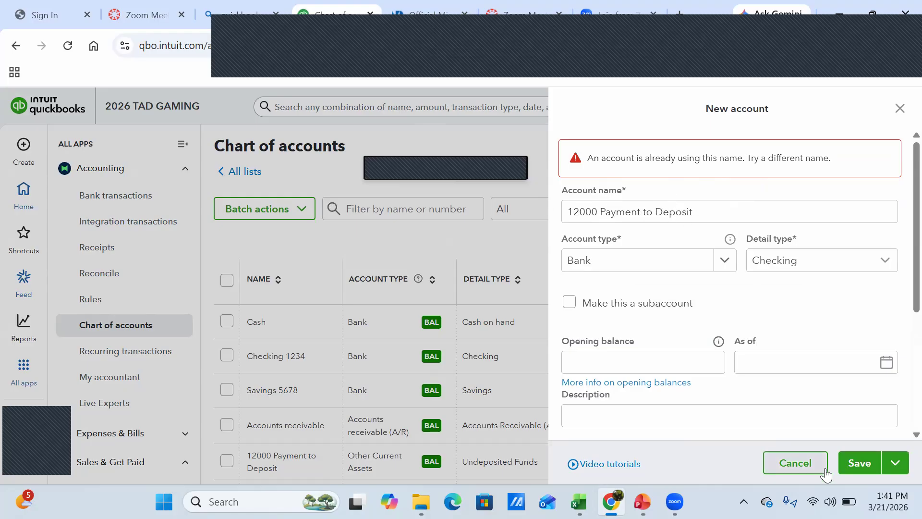
left_click(792, 465)
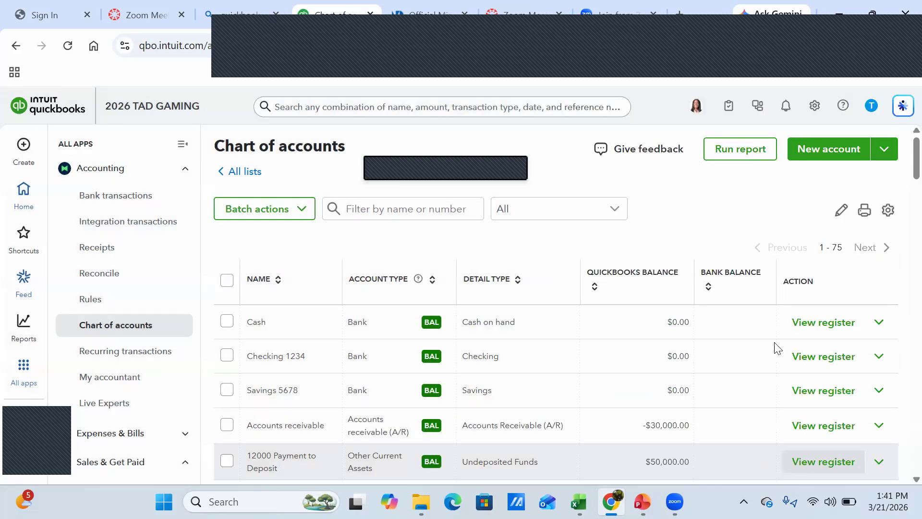
Try to add a new 12000 Payment to Deposit account as Other Current Assets with detail type Undeposited Funds.
left_click(847, 149)
left_click(715, 165)
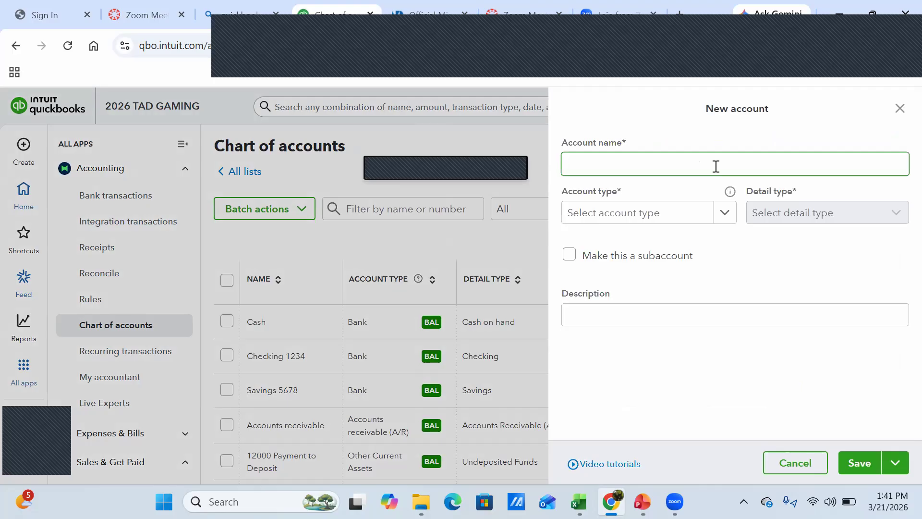
type("12000 Payment to Deposit")
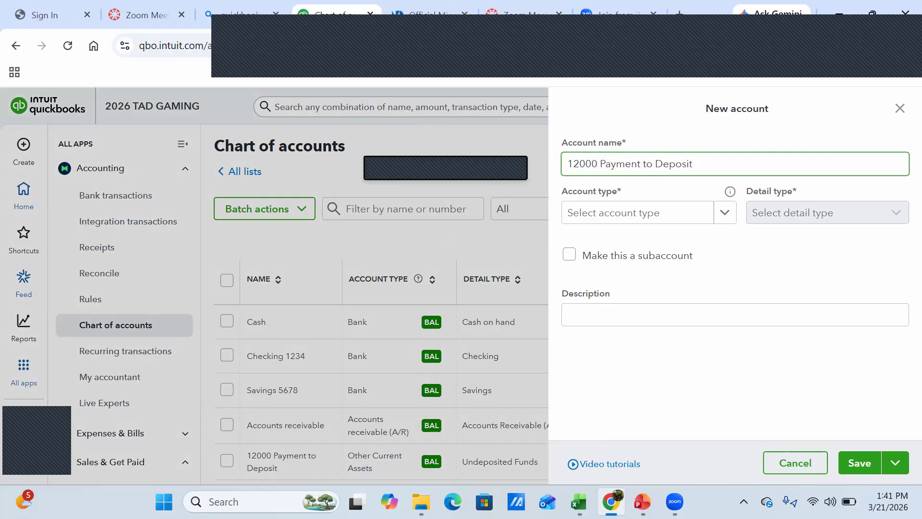
left_click(720, 216)
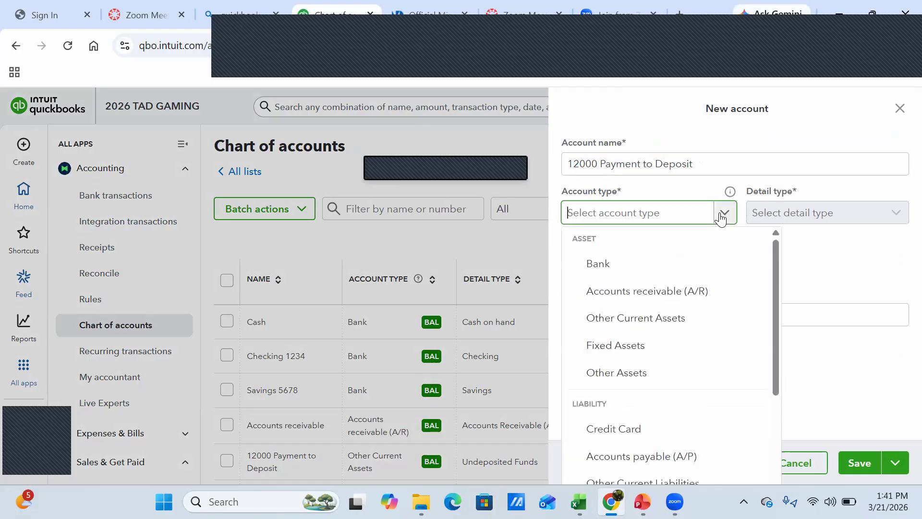
left_click(686, 318)
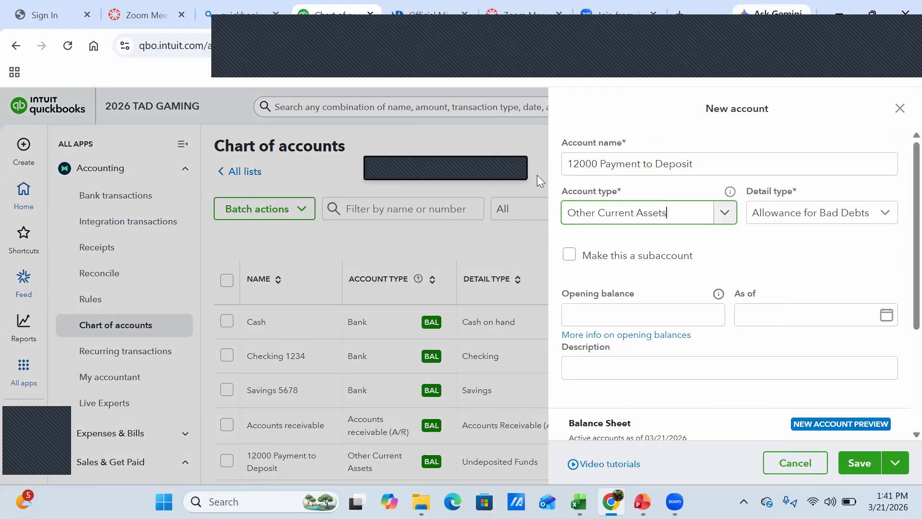
left_click(859, 214)
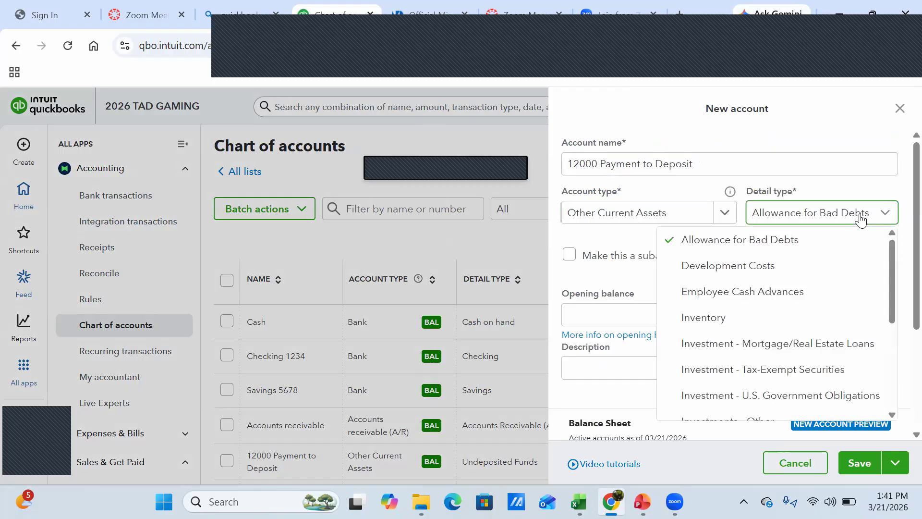
scroll(851, 254, "down", 5)
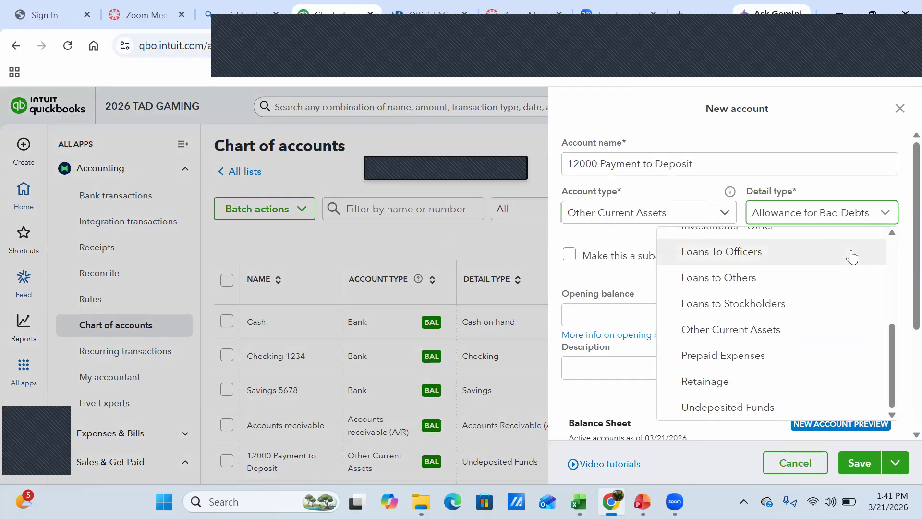
left_click(763, 406)
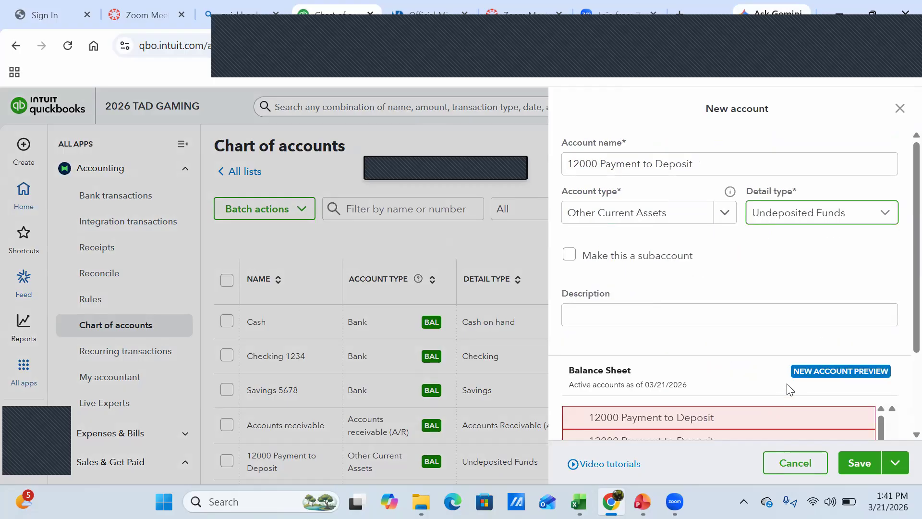
scroll(791, 384, "down", 2)
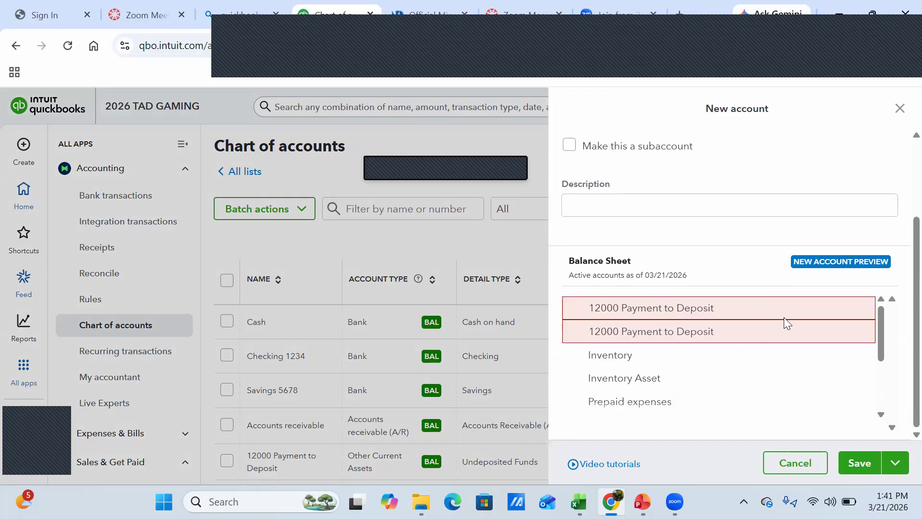
left_click(854, 459)
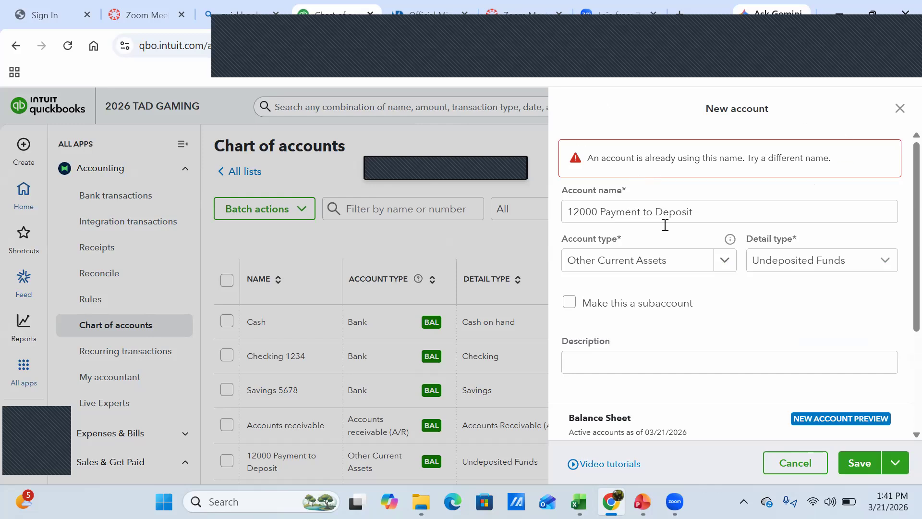
Try to save the new account under the name 12000 Payment to Deposit 1, and close the form.
left_click(708, 209)
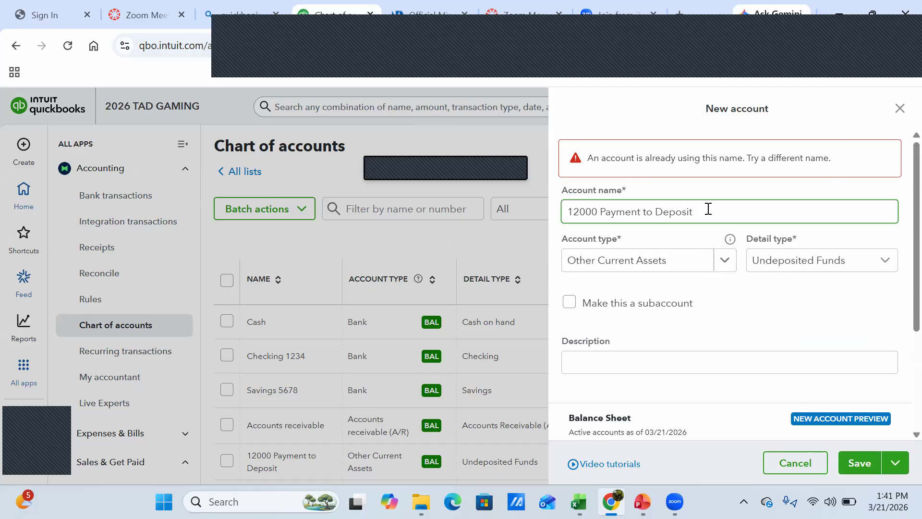
type("1")
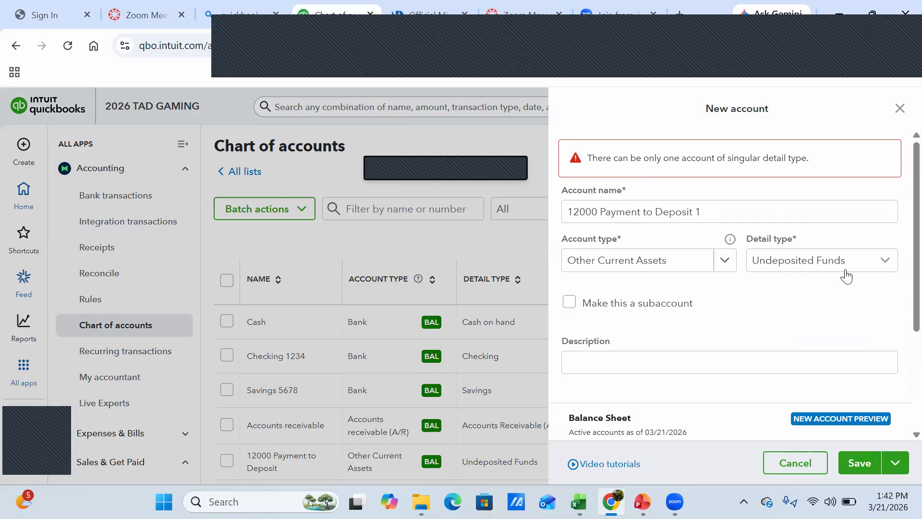
left_click(902, 111)
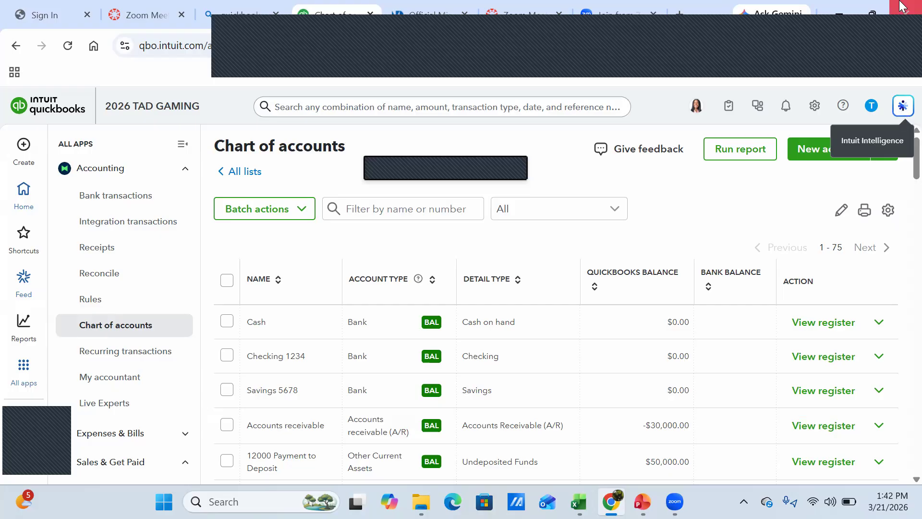
Check the QuickBooks balance of the 12000 Payment to Deposit account in the chart of accounts.
scroll(701, 296, "down", 2)
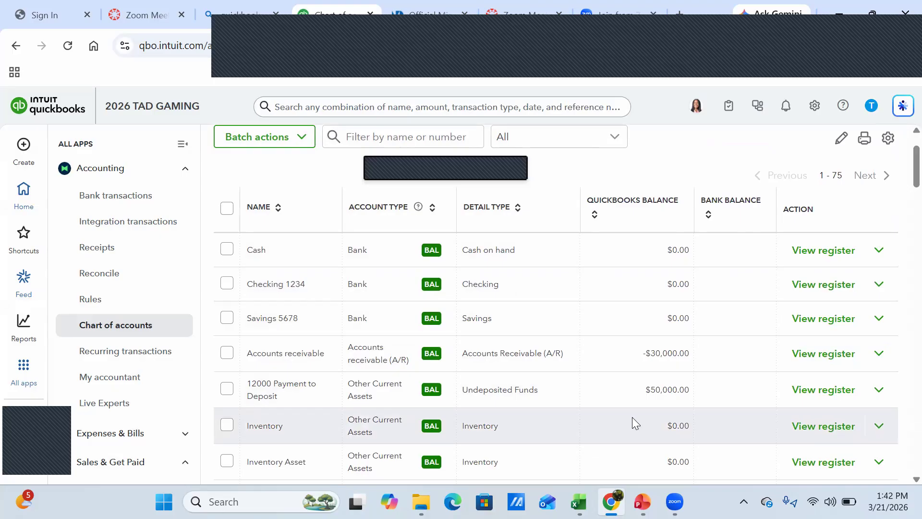
left_click_drag(644, 390, 700, 394)
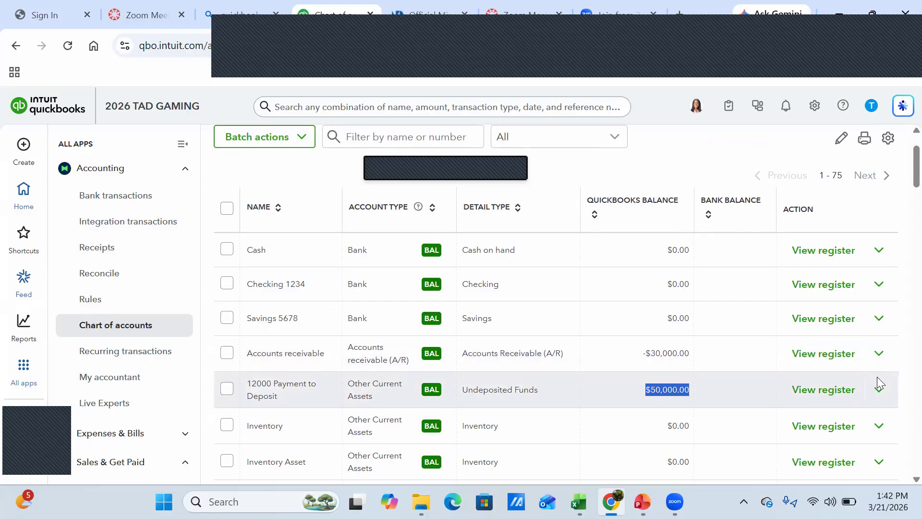
scroll(877, 376, "up", 2)
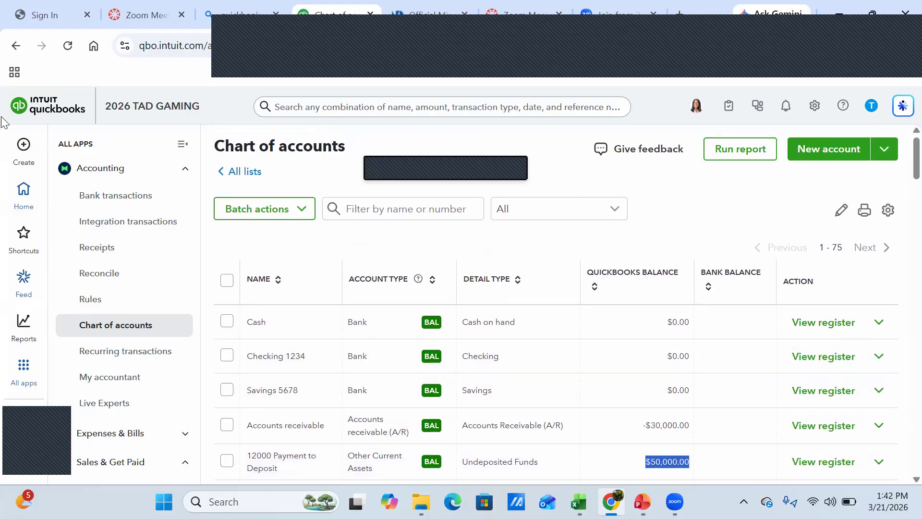
left_click(26, 148)
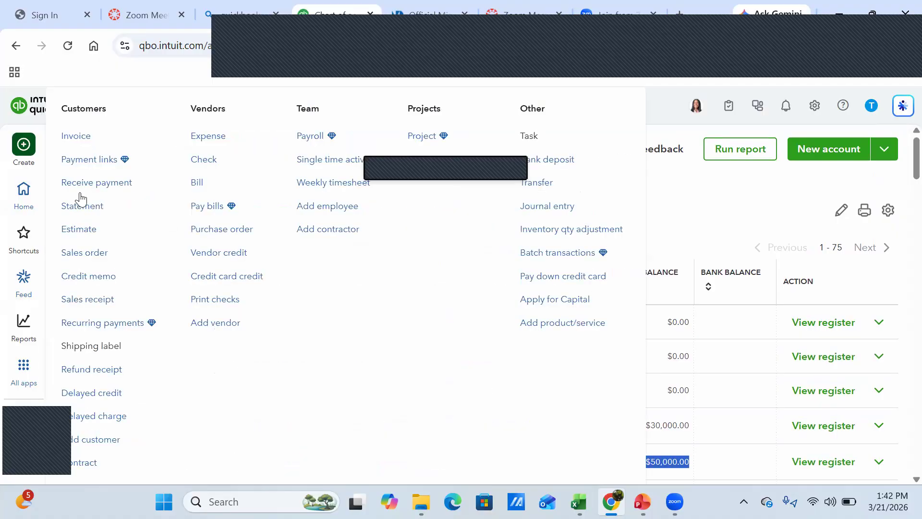
left_click(708, 194)
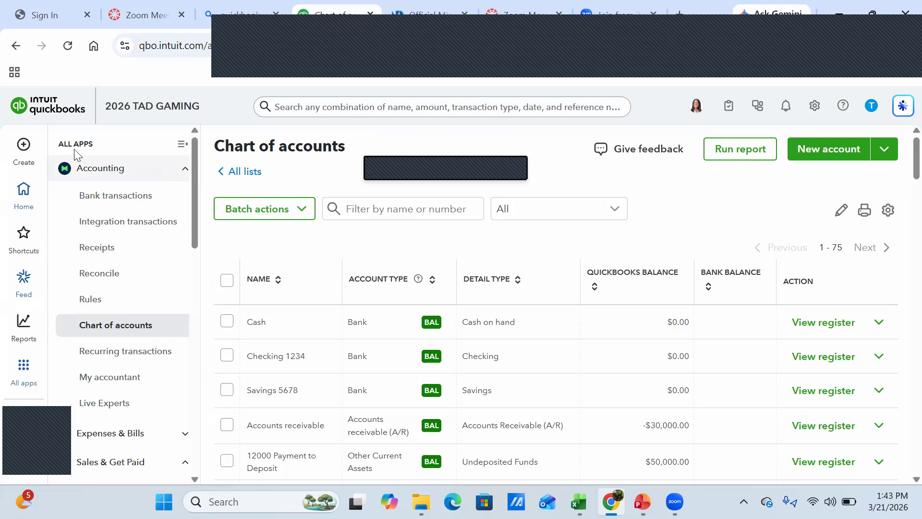
left_click(23, 144)
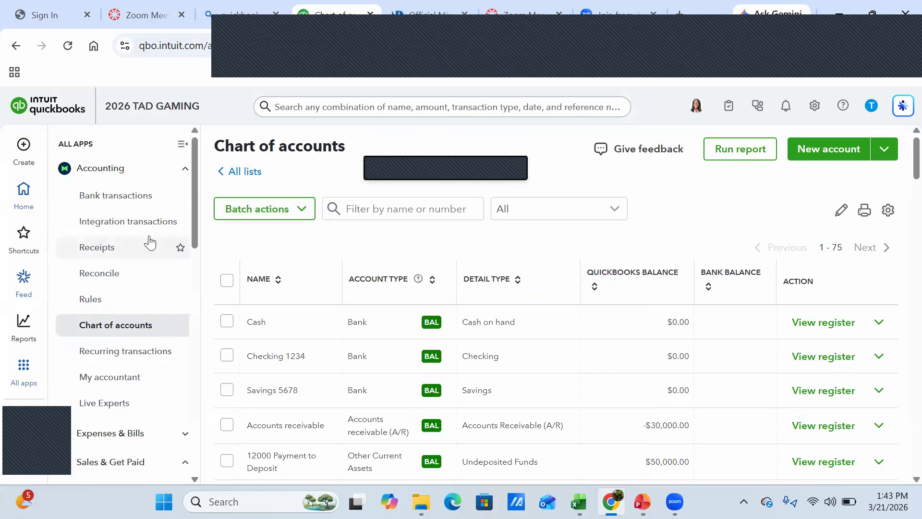
Open the Invoices list under Sales & Get Paid and review the payment status of the listed invoices.
scroll(151, 240, "down", 5)
scroll(151, 240, "down", 1)
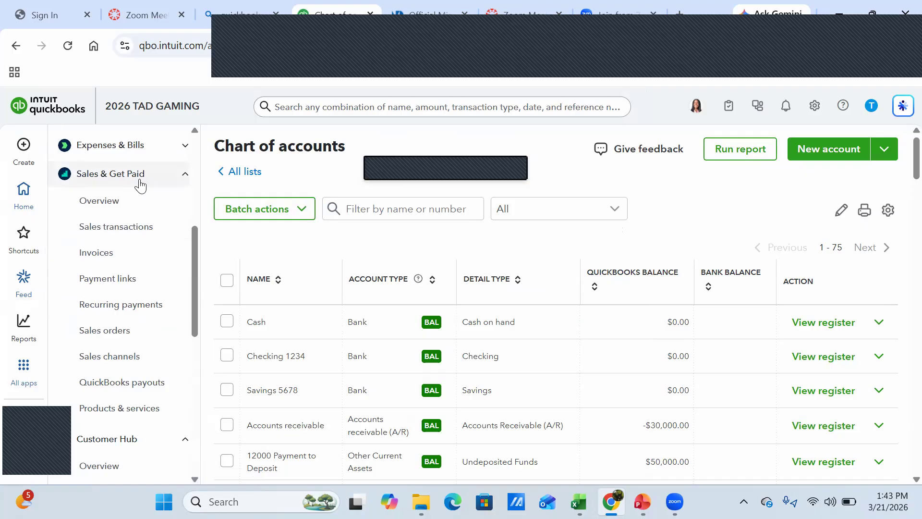
left_click(97, 253)
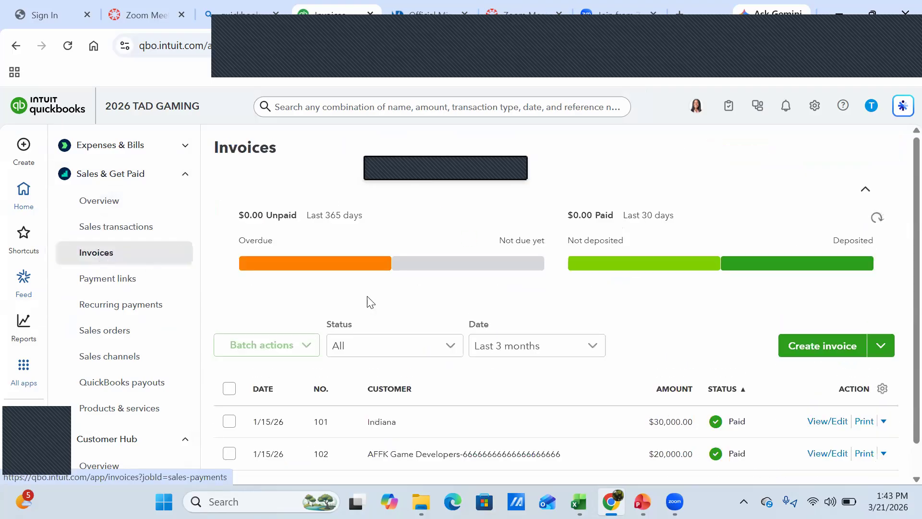
scroll(709, 365, "down", 1)
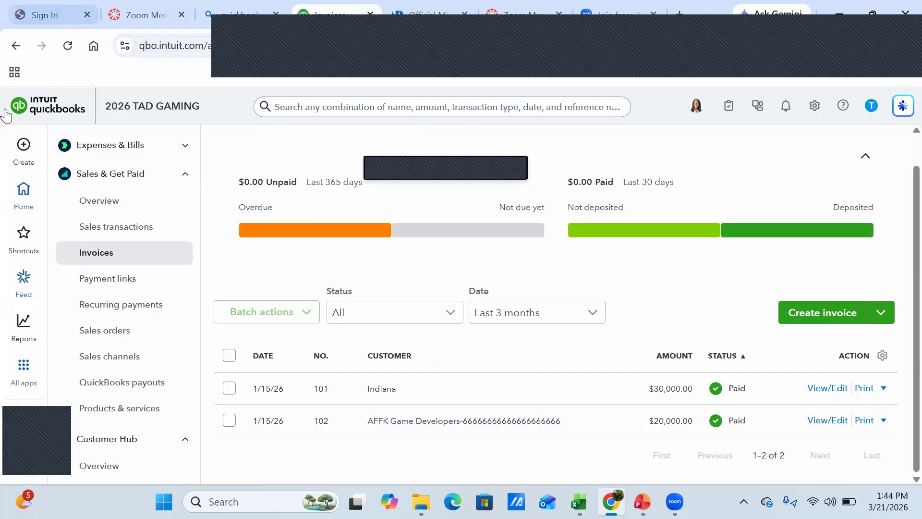
left_click(24, 144)
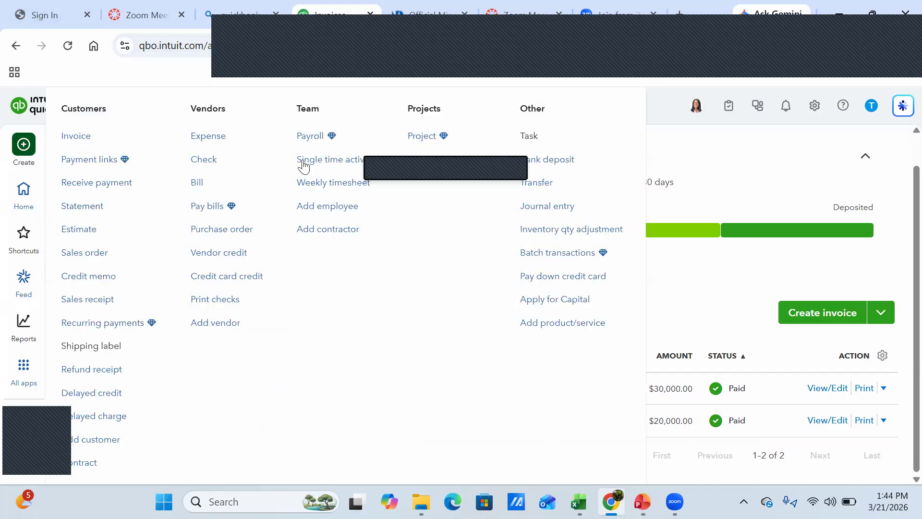
left_click(604, 183)
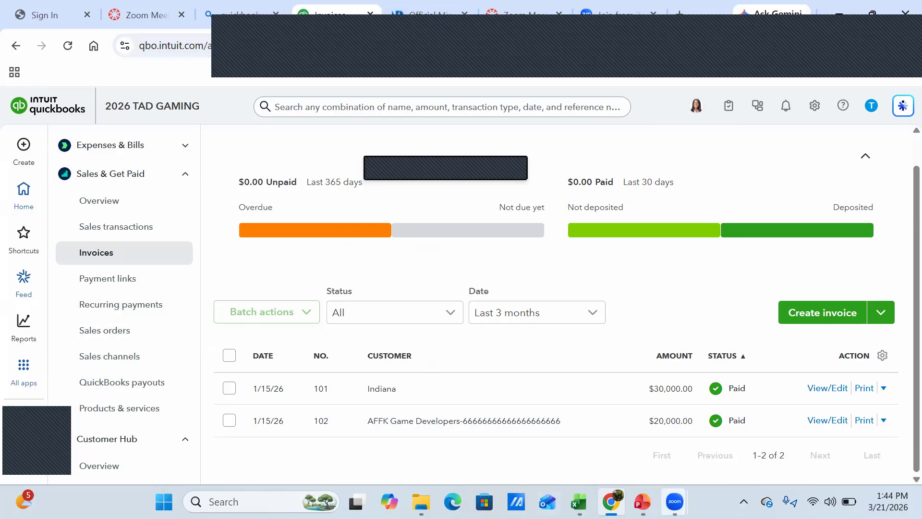
Switch to PowerPoint and present the Module 7 case study slides 52 to 54 to review the receive-payment and record-deposit tasks, then return to QuickBooks.
left_click(643, 501)
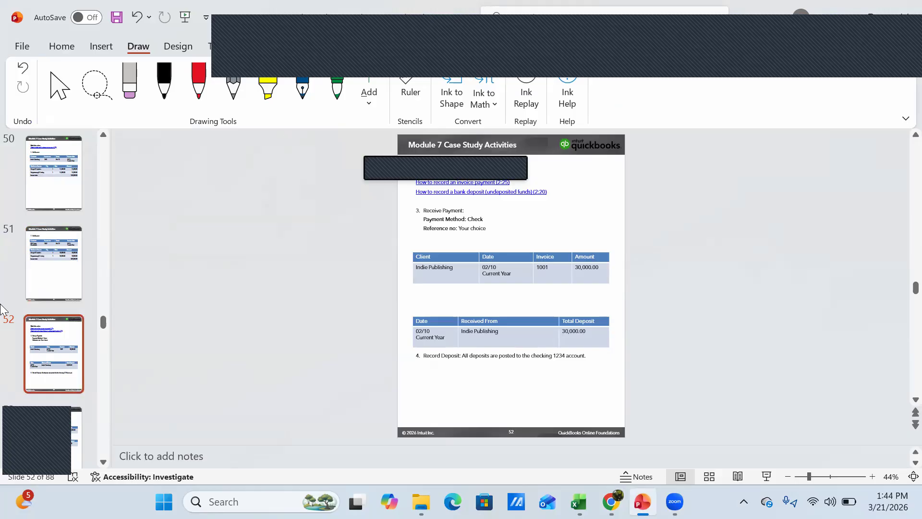
left_click(68, 47)
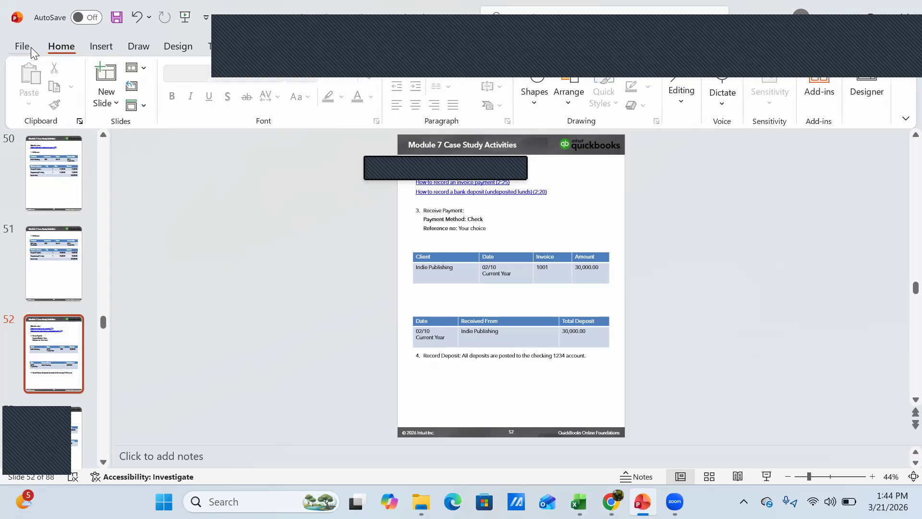
left_click(353, 44)
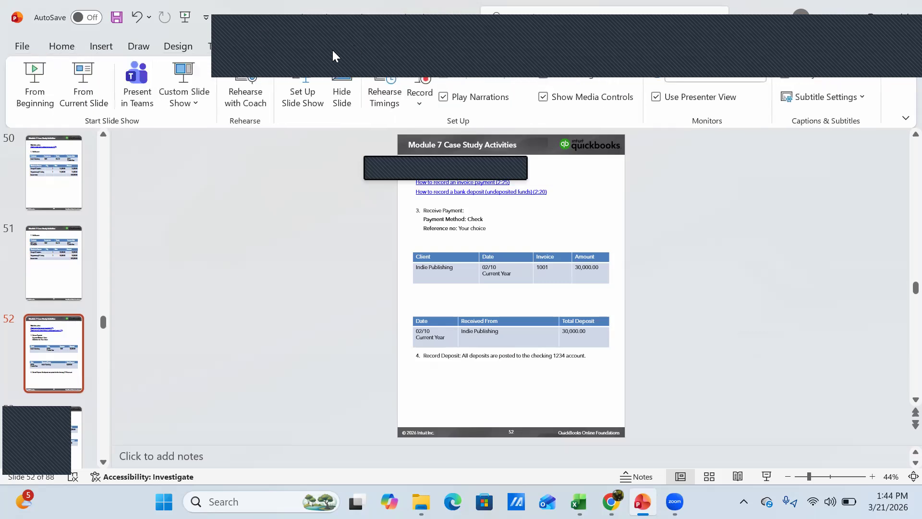
left_click(89, 104)
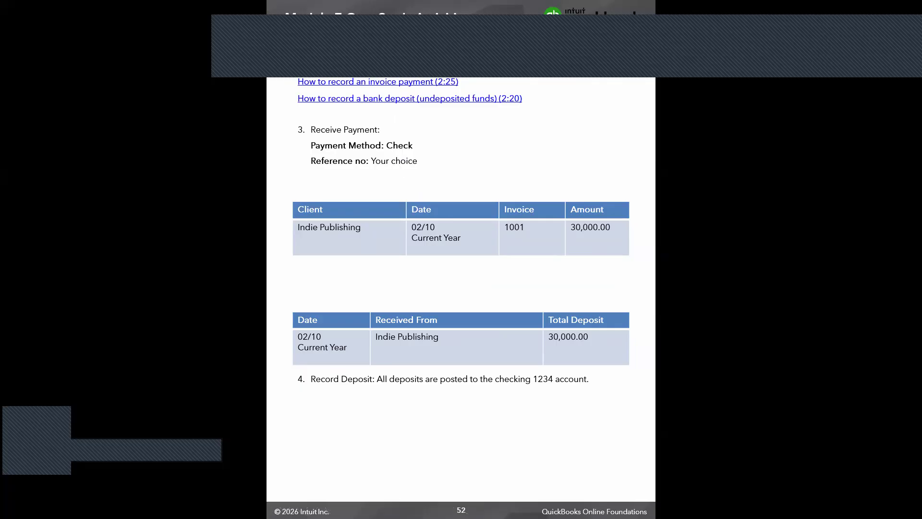
key("Right")
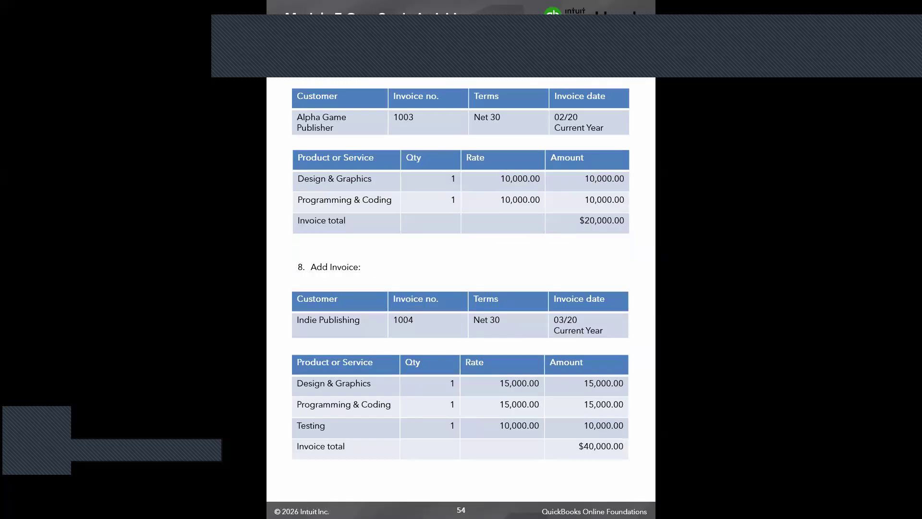
key("Left")
key("Left")
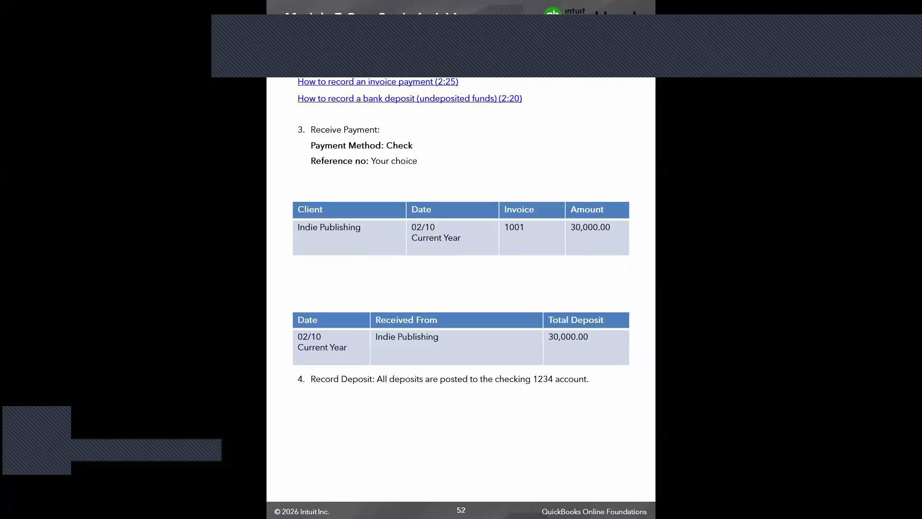
key("Right")
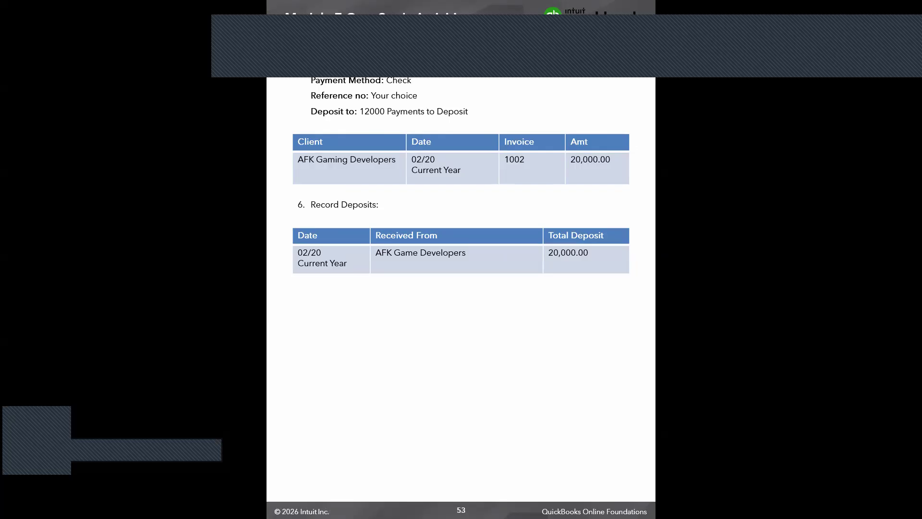
key("Escape")
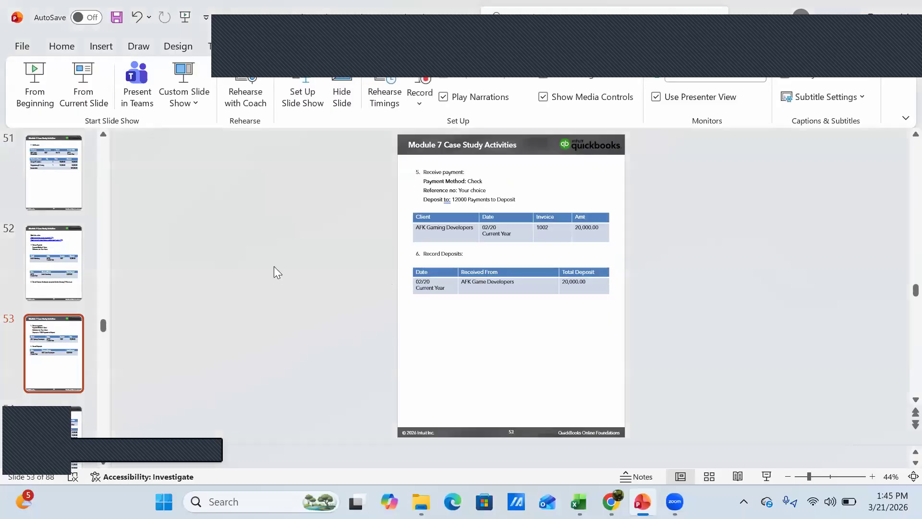
left_click(834, 18)
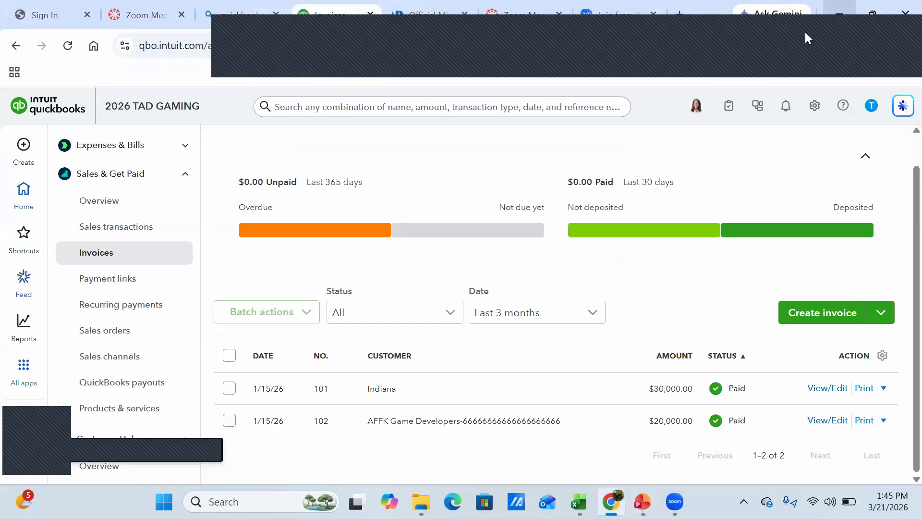
Start a new bank deposit and include both the Indiana and AFFK Game Developers payments.
left_click(26, 148)
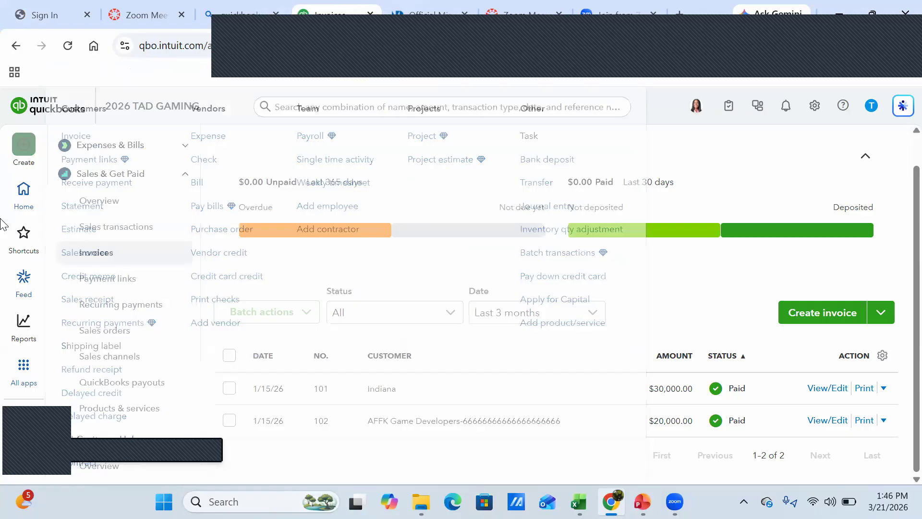
left_click(569, 161)
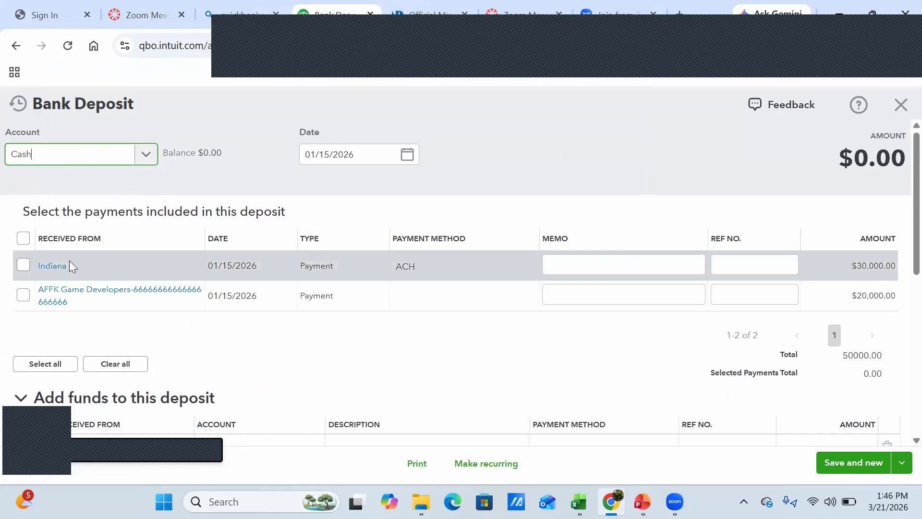
left_click(24, 266)
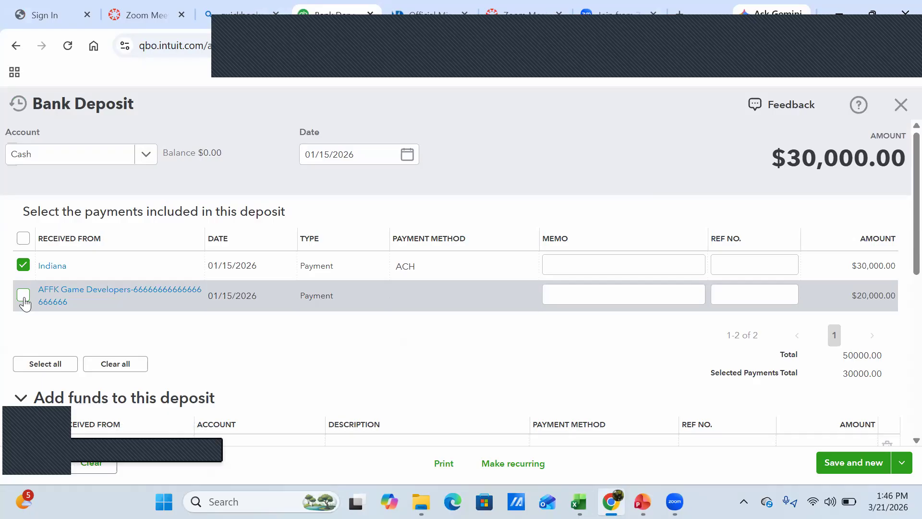
left_click(24, 295)
Set the deposit account to Checking 1234 and save the bank deposit, starting a new one.
left_click(147, 156)
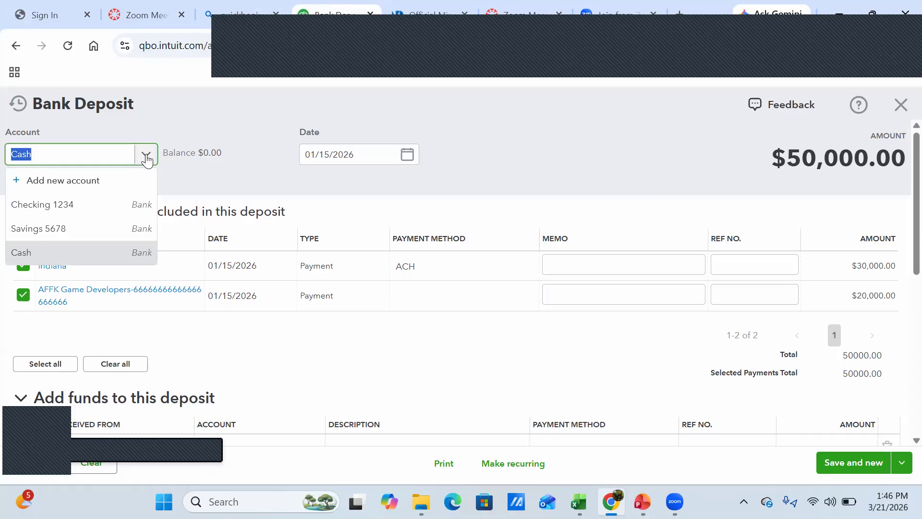
left_click(76, 202)
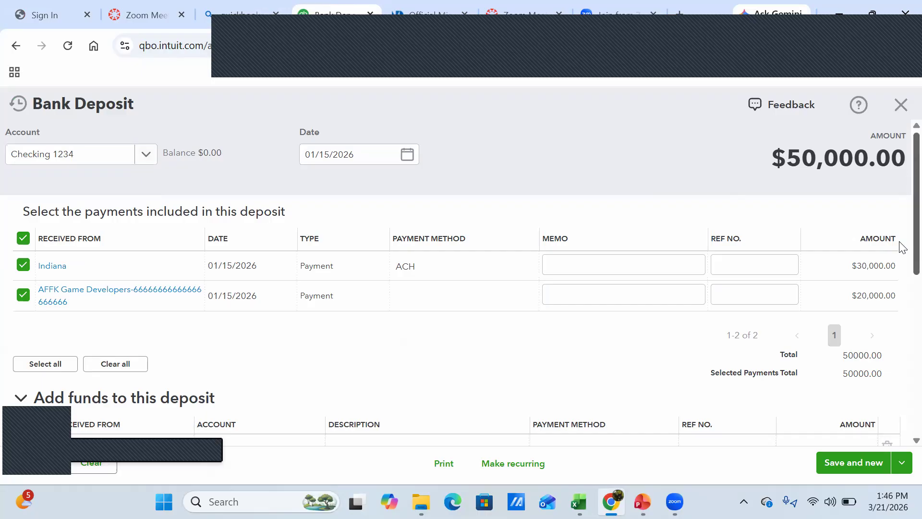
scroll(899, 264, "down", 8)
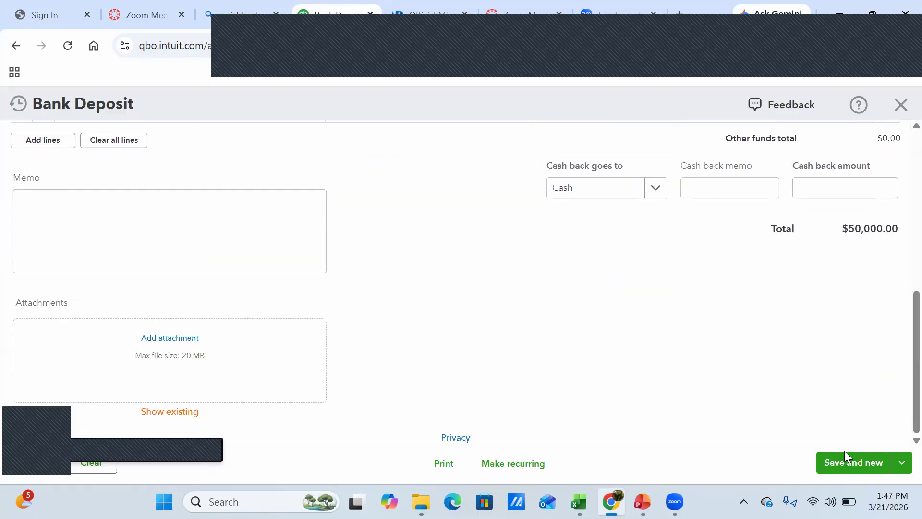
left_click(843, 467)
left_click(843, 466)
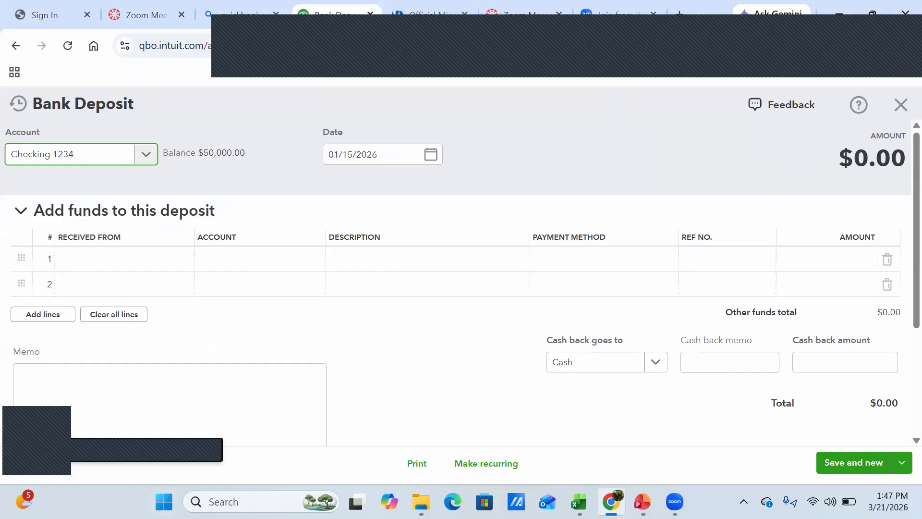
Switch to PowerPoint and review the case study slides 52 to 56 on adding invoices, the Alpha Game Publisher payment and its deposit.
left_click(642, 501)
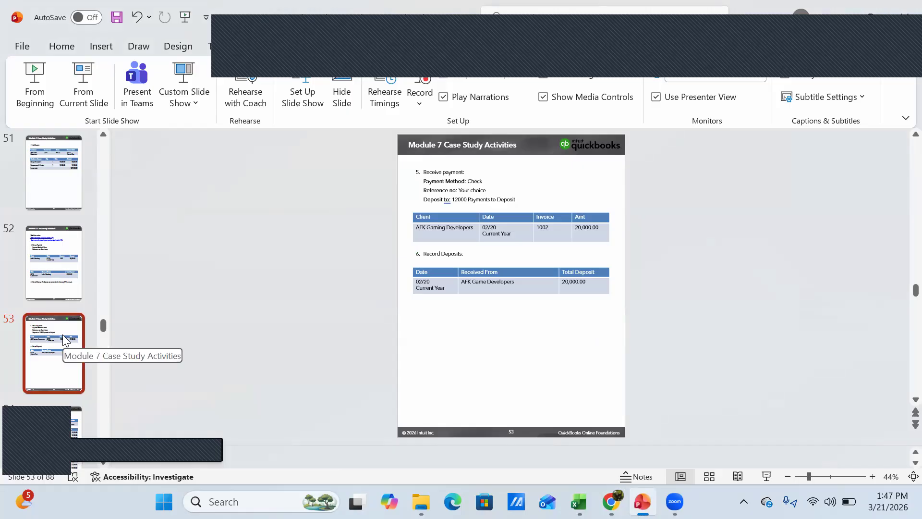
left_click(58, 285)
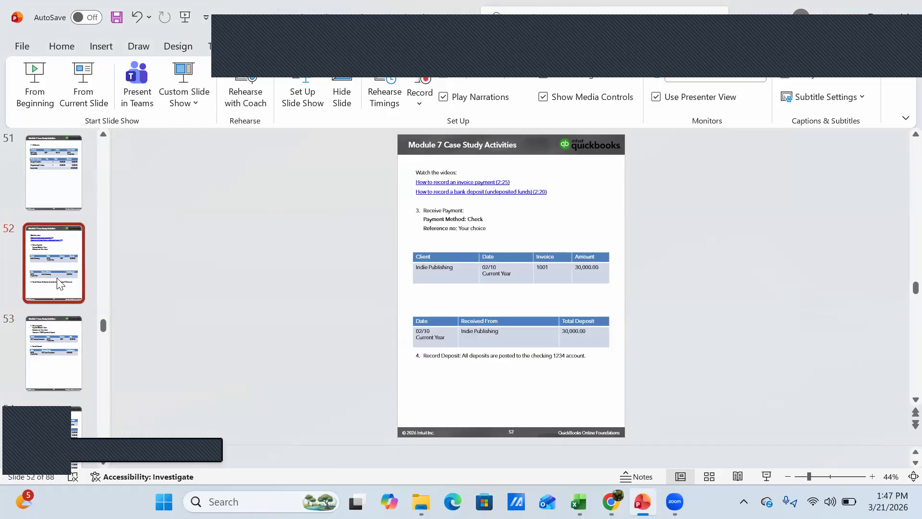
left_click(49, 343)
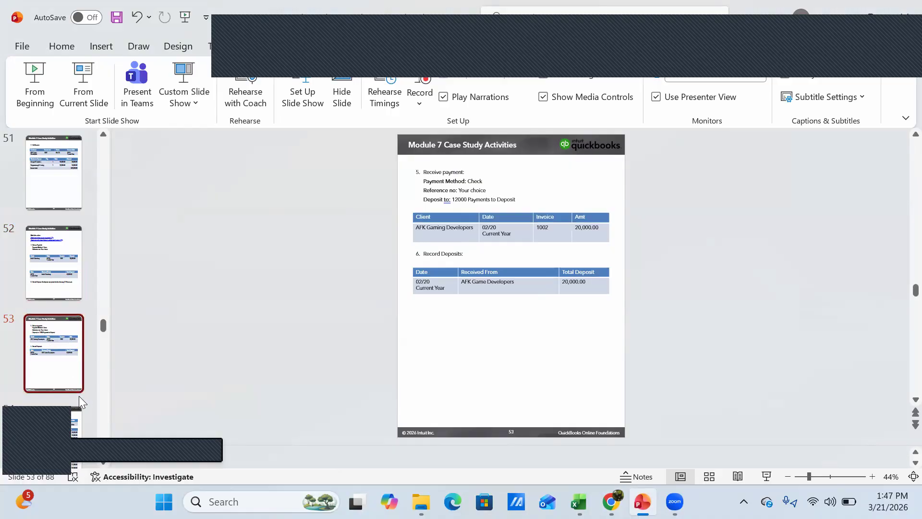
left_click(49, 431)
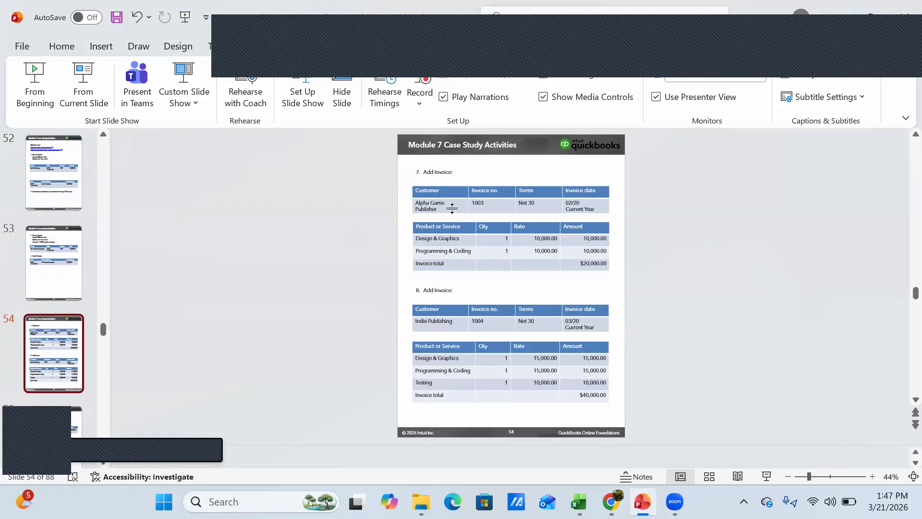
left_click(94, 94)
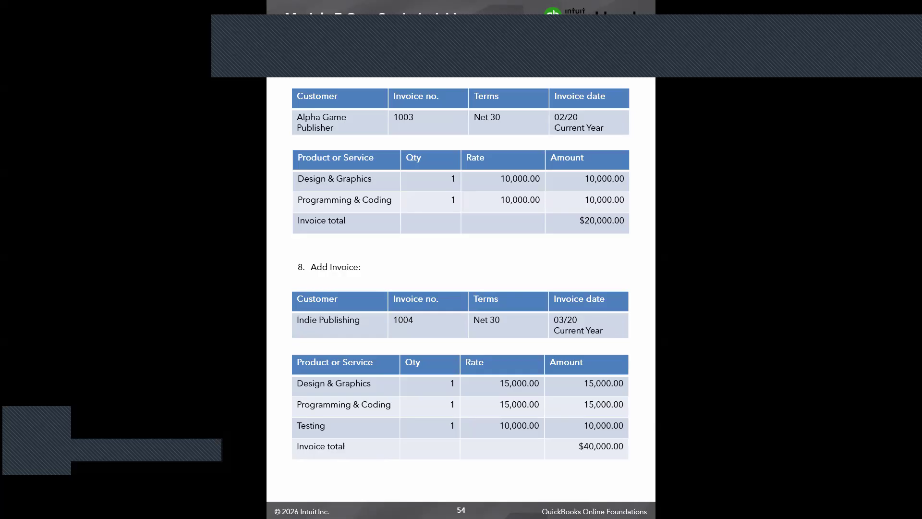
left_click(384, 292)
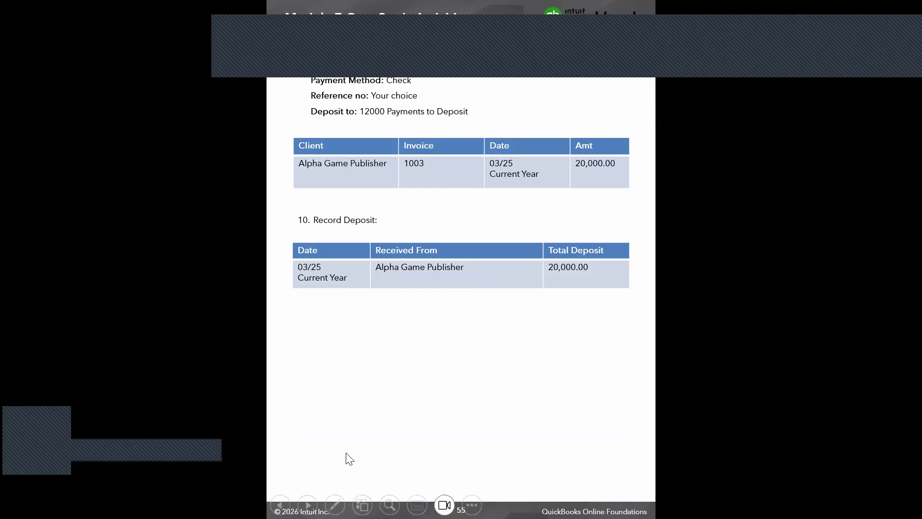
key("Left")
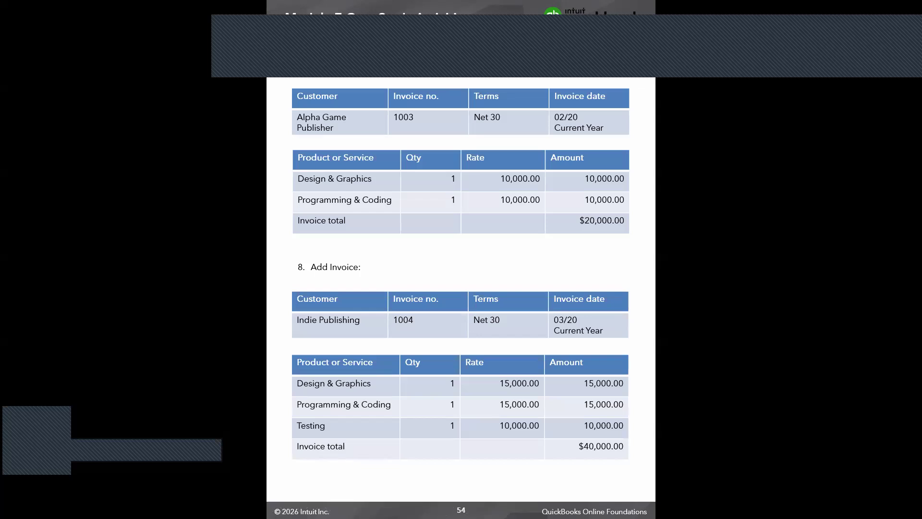
key("Right")
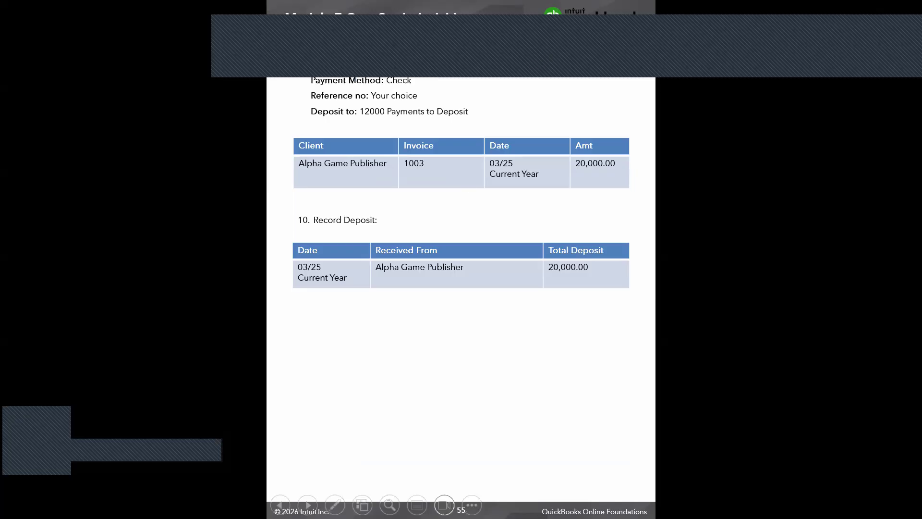
key("Right")
key("Escape")
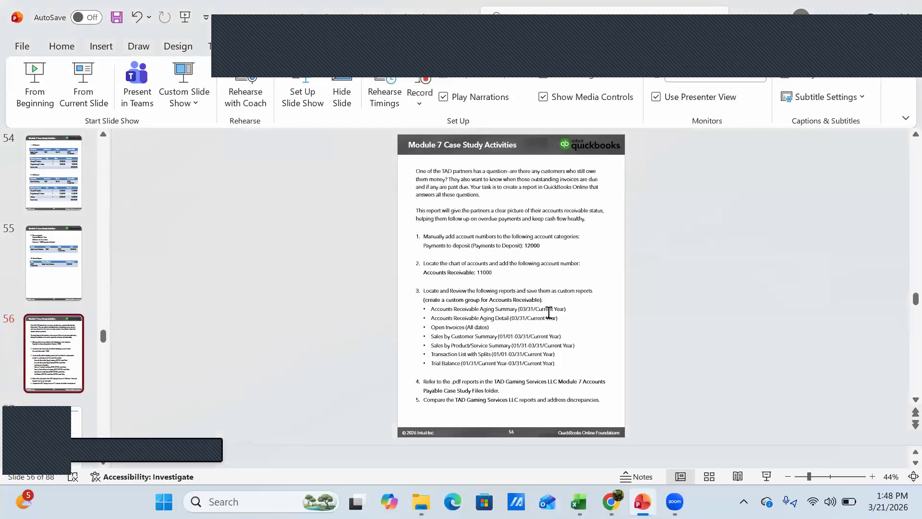
left_click(841, 17)
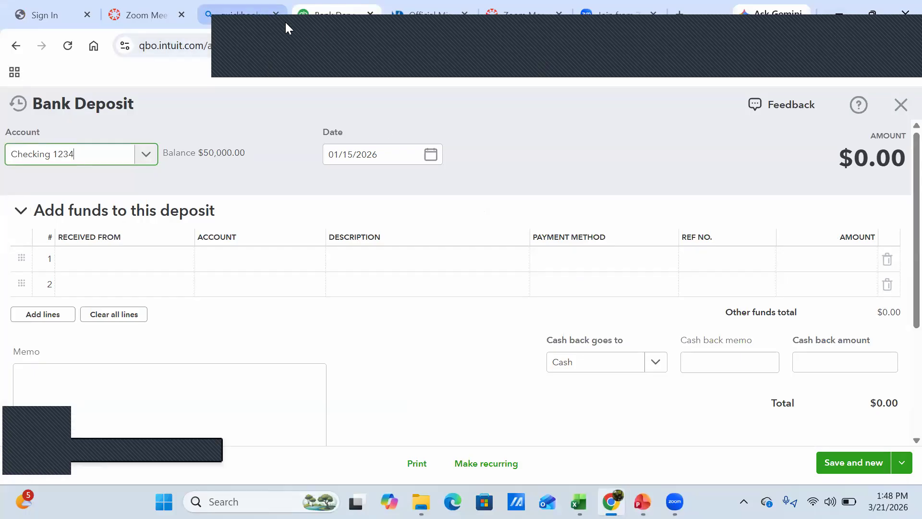
Close the blank bank deposit in QuickBooks and start a new invoice.
left_click(901, 104)
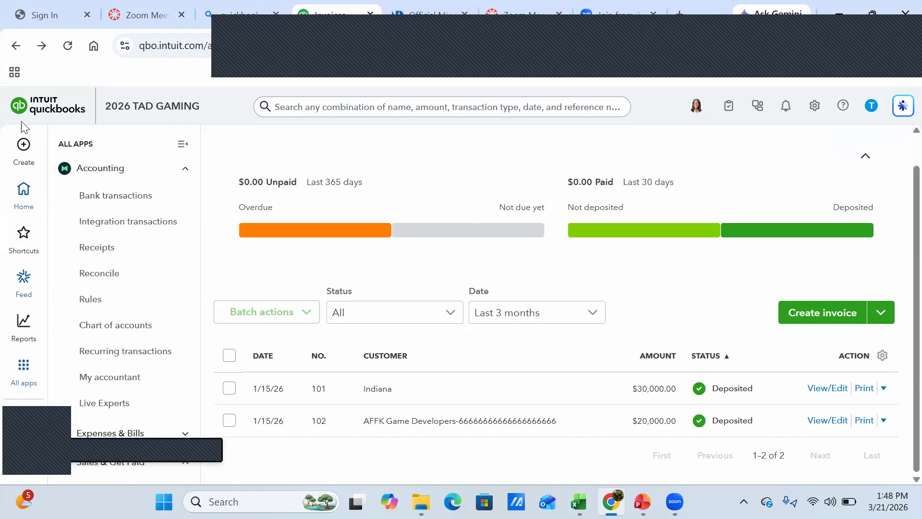
left_click(22, 145)
left_click(82, 145)
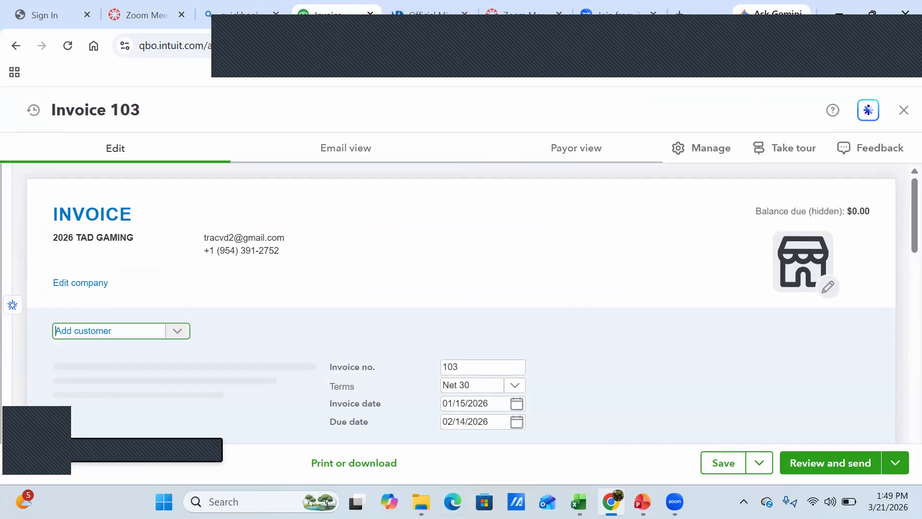
type("2")
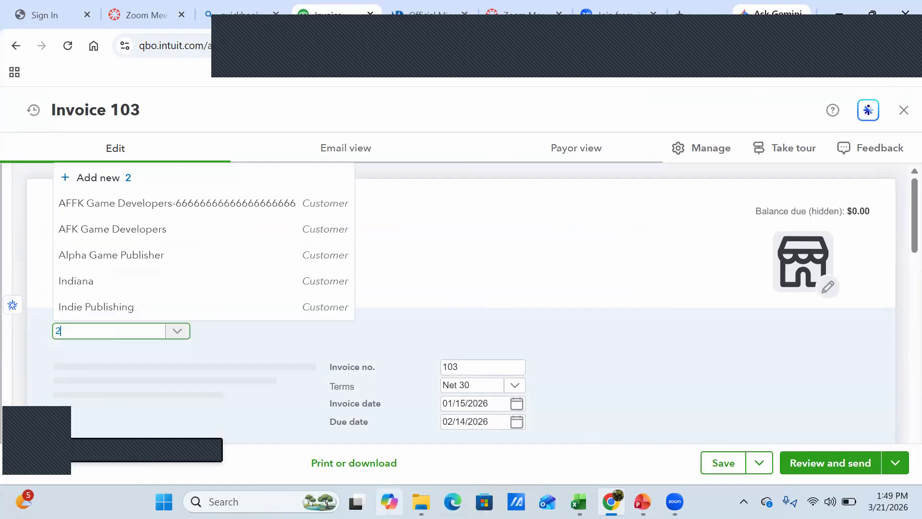
type("22222222")
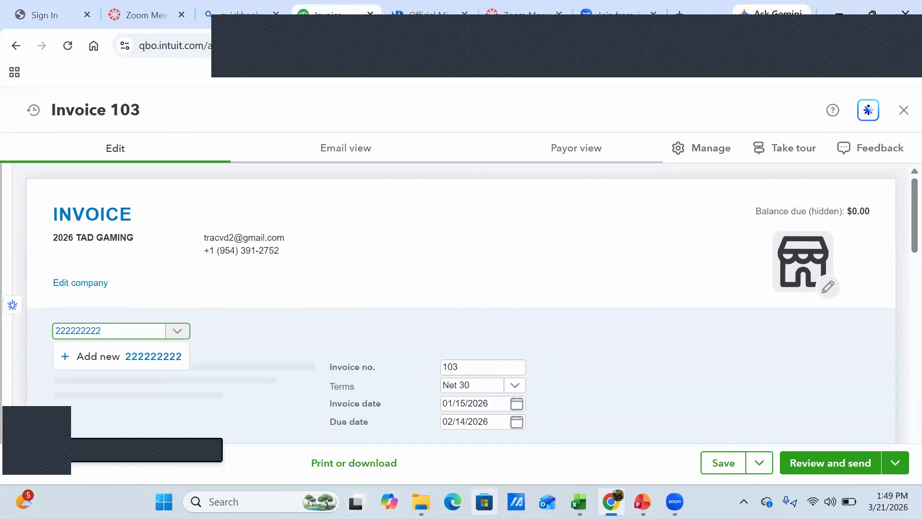
key("BackSpace")
key("BackSpace")
key("BackSpace")
key("BackSpace")
key("BackSpace")
key("BackSpace")
key("BackSpace")
key("BackSpace")
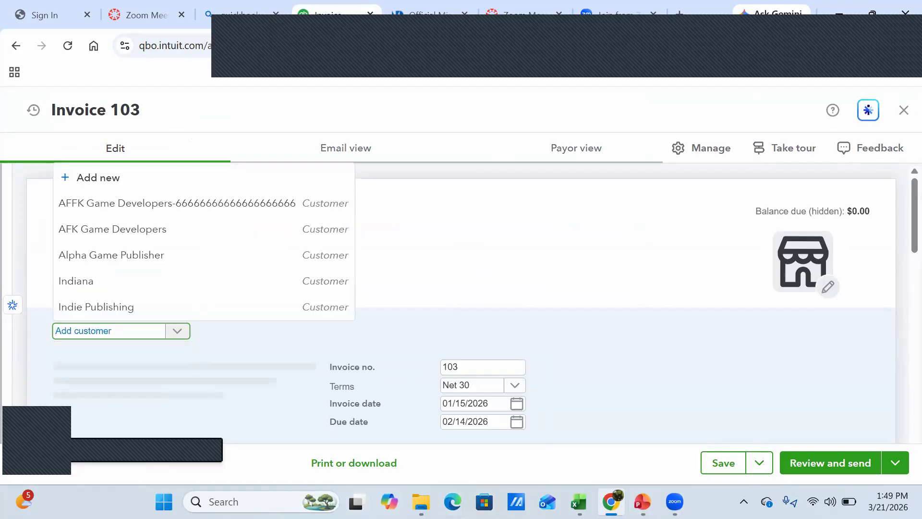
Show case study slide 54 in PowerPoint and shrink its window so it floats beside the new invoice's customer list.
left_click(642, 501)
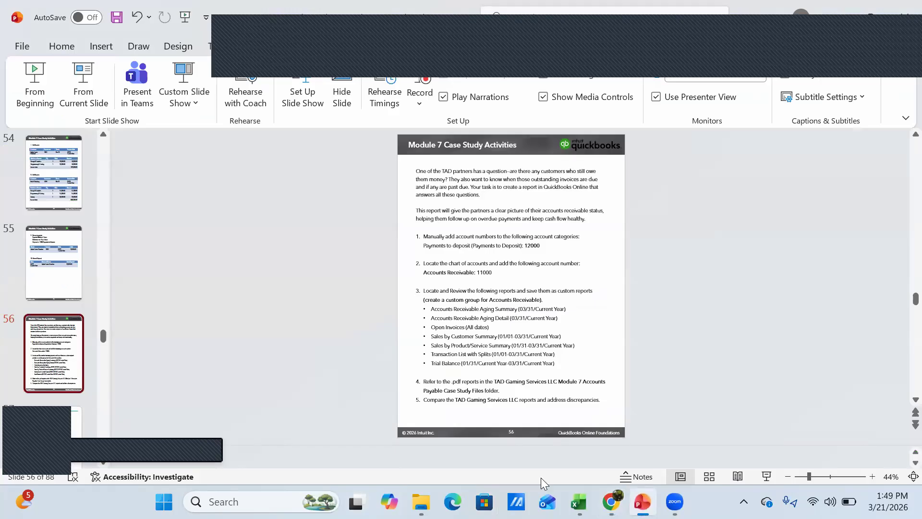
left_click(54, 205)
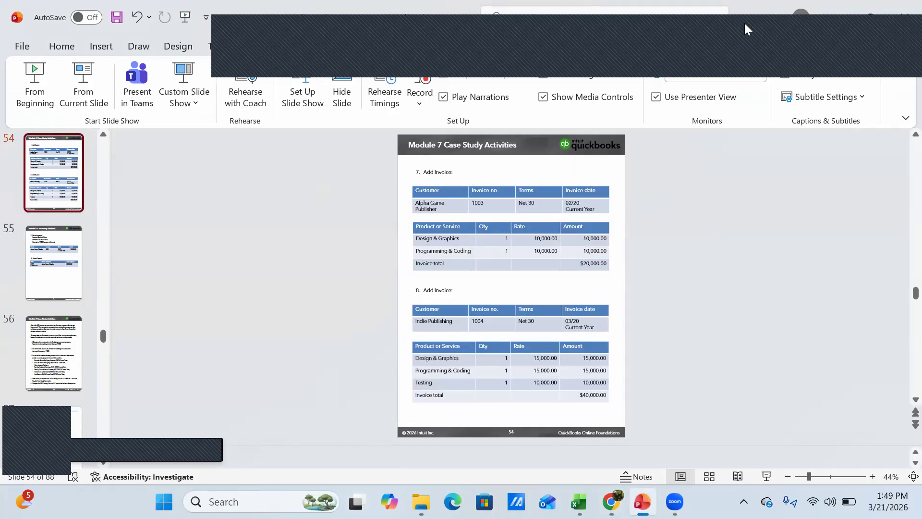
left_click(868, 14)
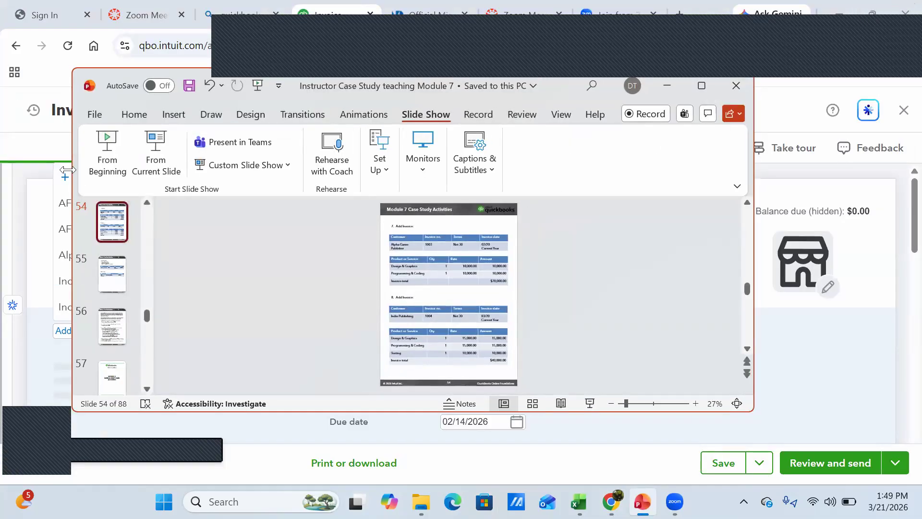
left_click_drag(67, 169, 480, 169)
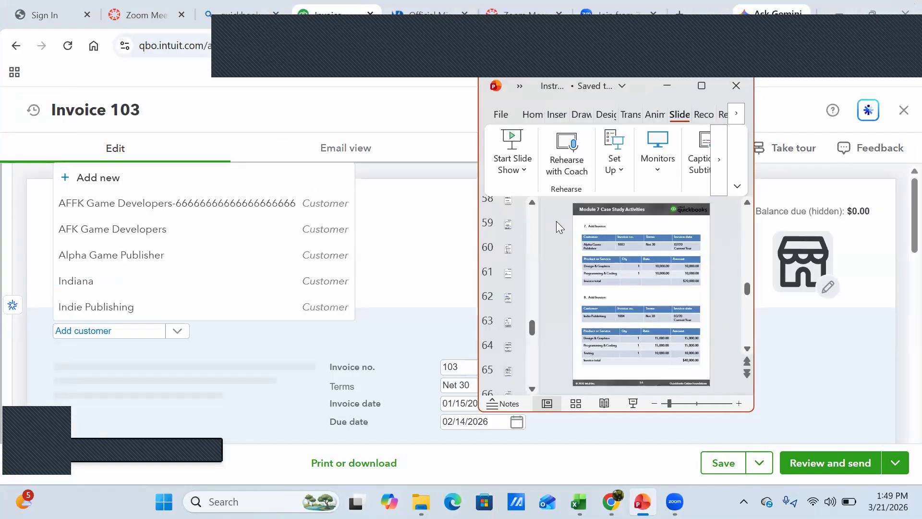
Enlarge the PowerPoint window showing slide 54 so both invoice tables are easier to read beside the QuickBooks invoice.
double_click(617, 412)
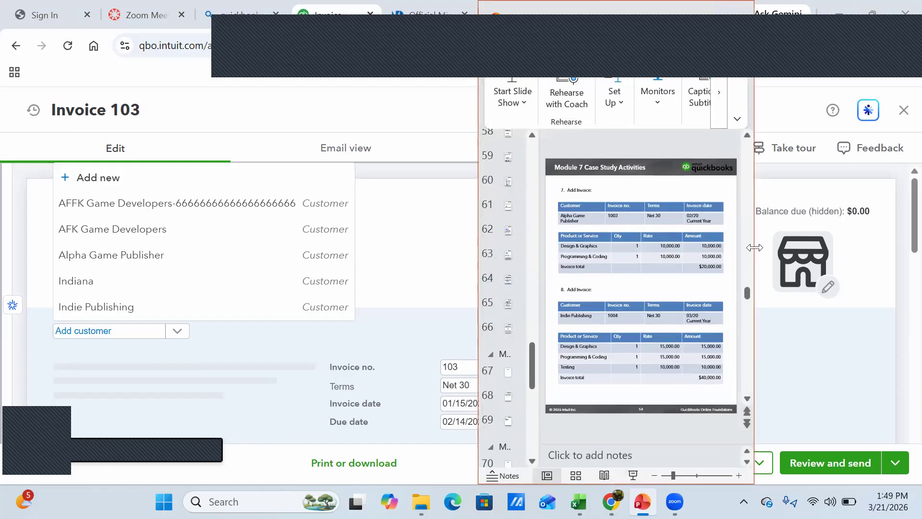
left_click_drag(755, 247, 920, 247)
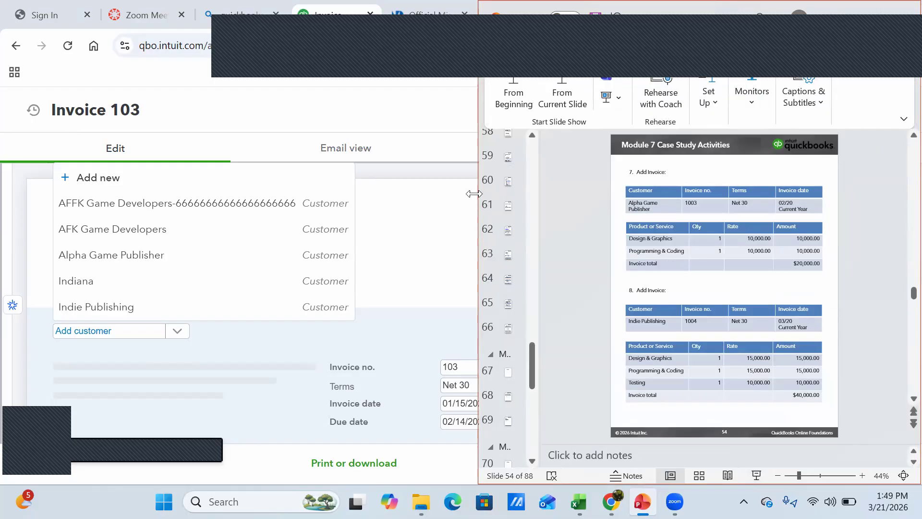
left_click_drag(473, 194, 367, 198)
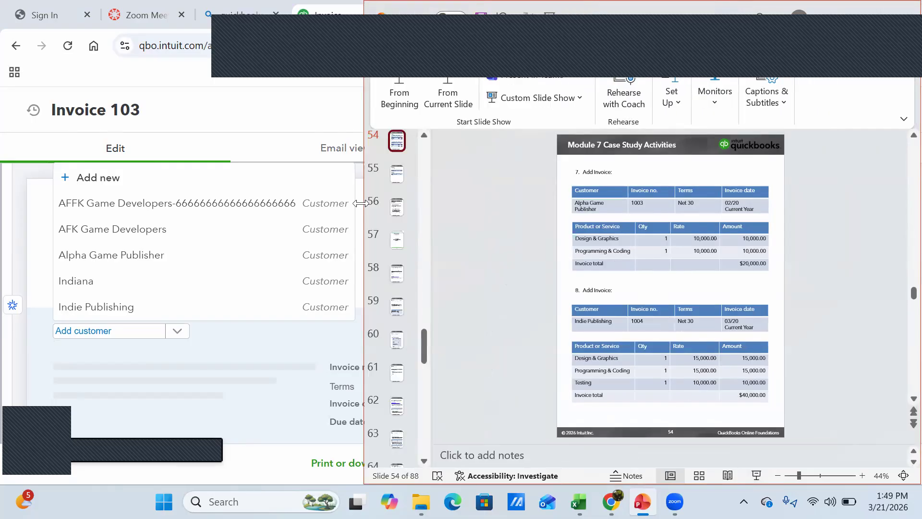
Return to the QuickBooks invoice and choose Alpha Game Publisher as its customer.
left_click(278, 121)
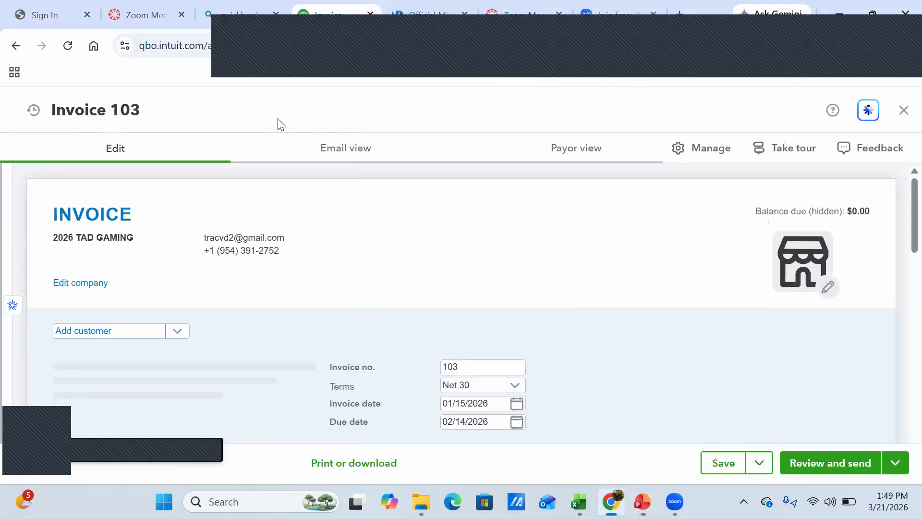
left_click(128, 337)
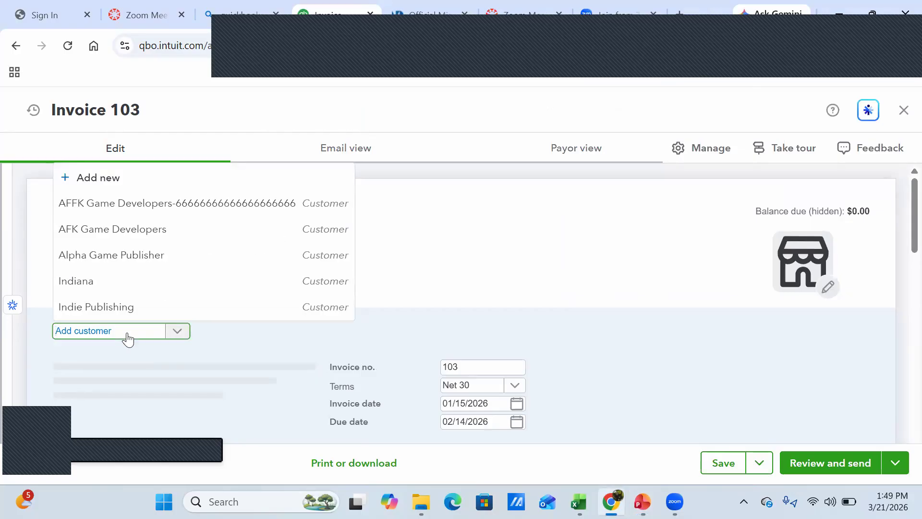
left_click(112, 256)
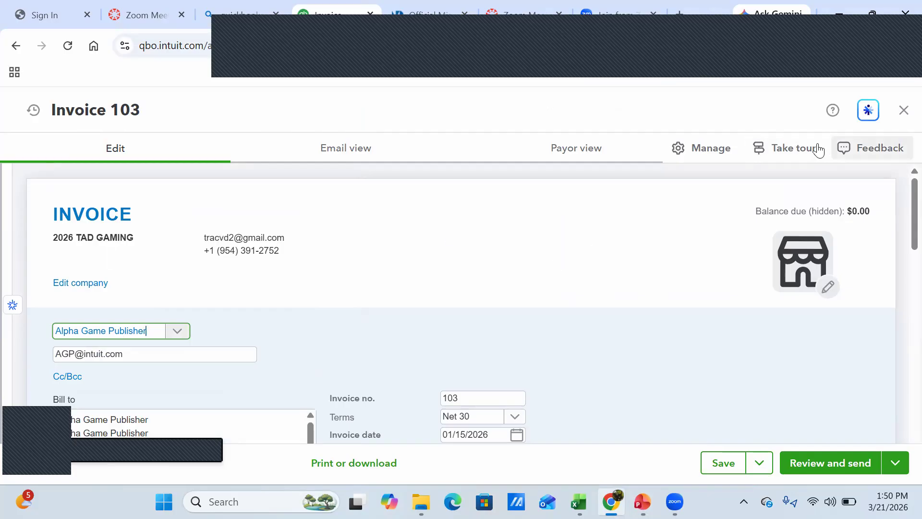
Check the first invoice's details on the PowerPoint slide and set the QuickBooks invoice date to 02/20/2026.
scroll(899, 225, "down", 4)
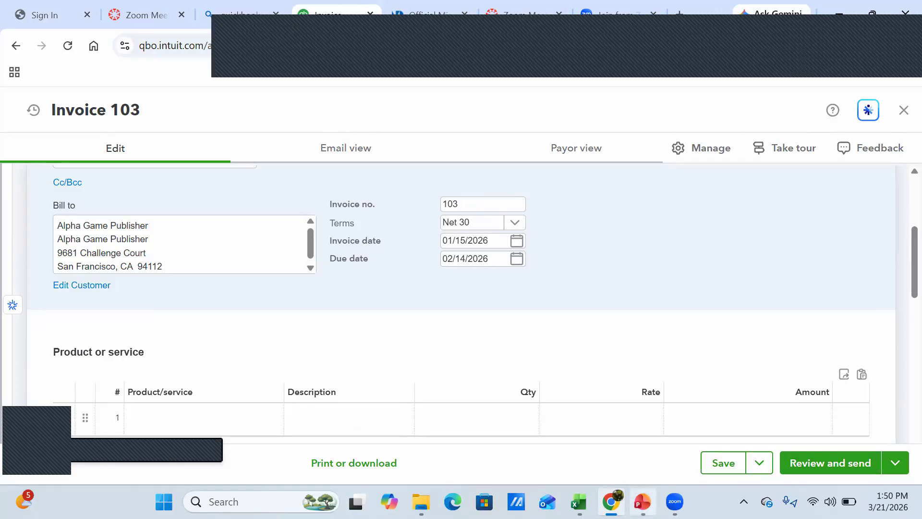
left_click(643, 502)
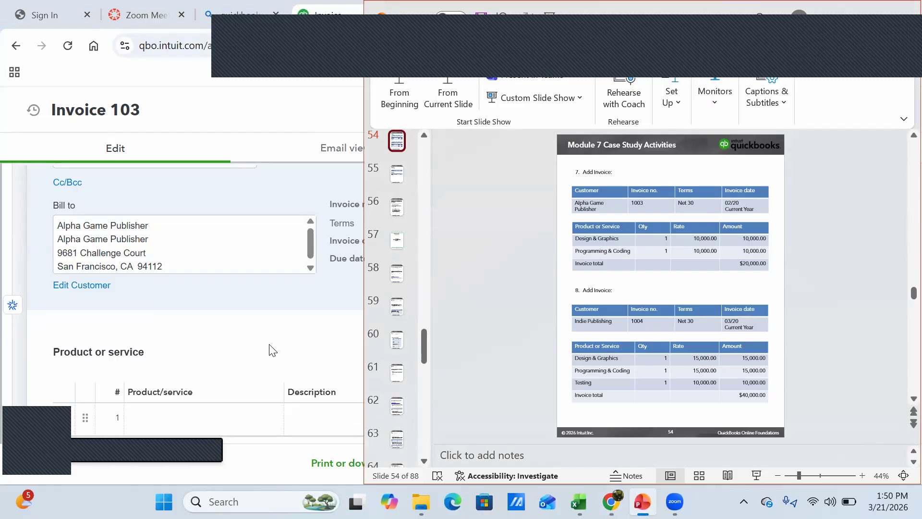
left_click(305, 334)
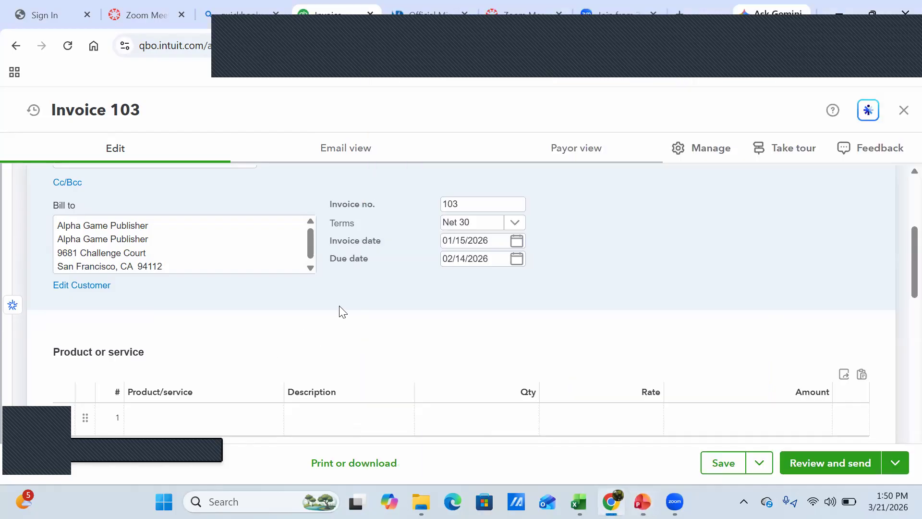
left_click(518, 248)
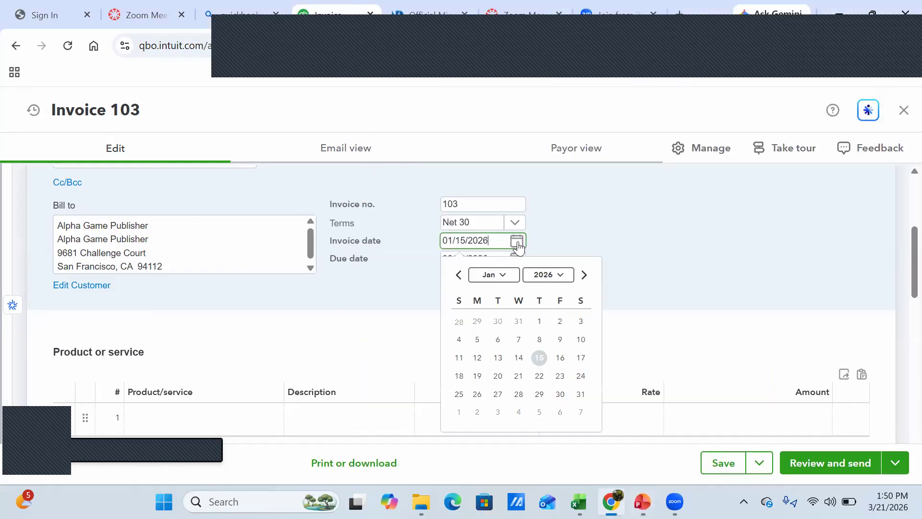
left_click(507, 278)
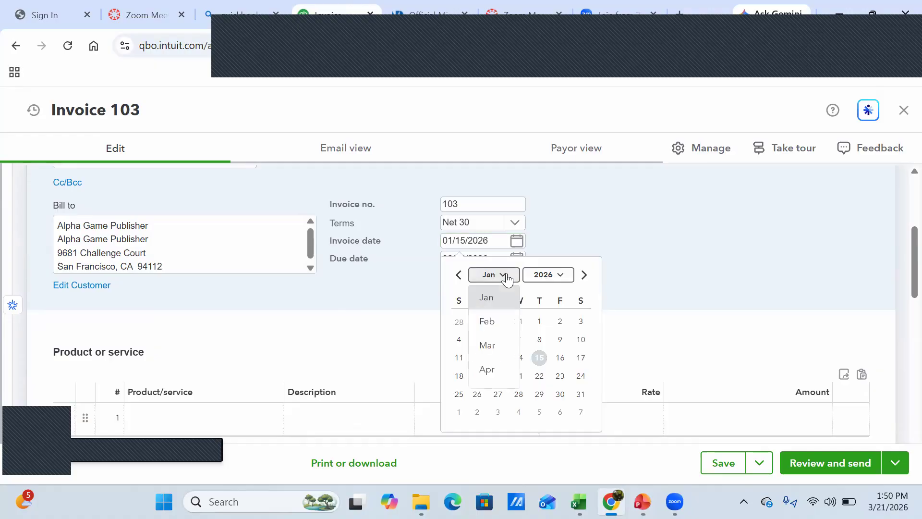
left_click(495, 324)
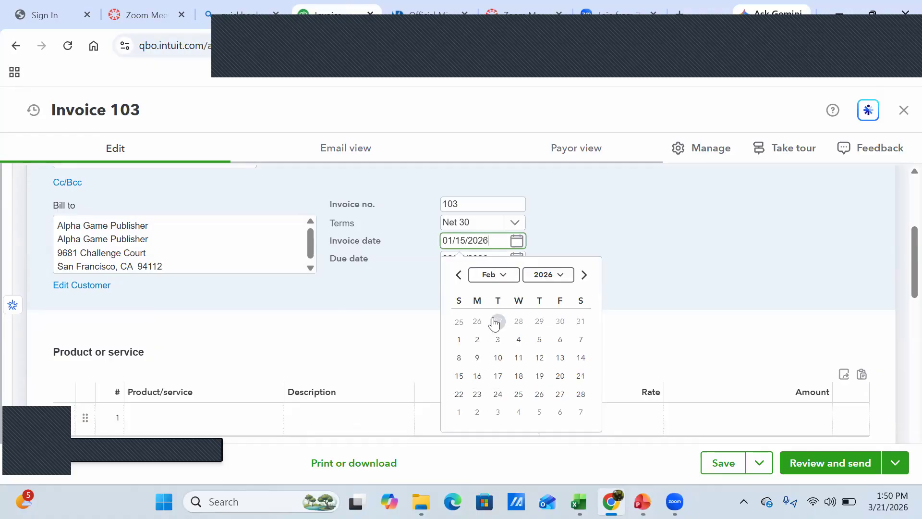
left_click(560, 376)
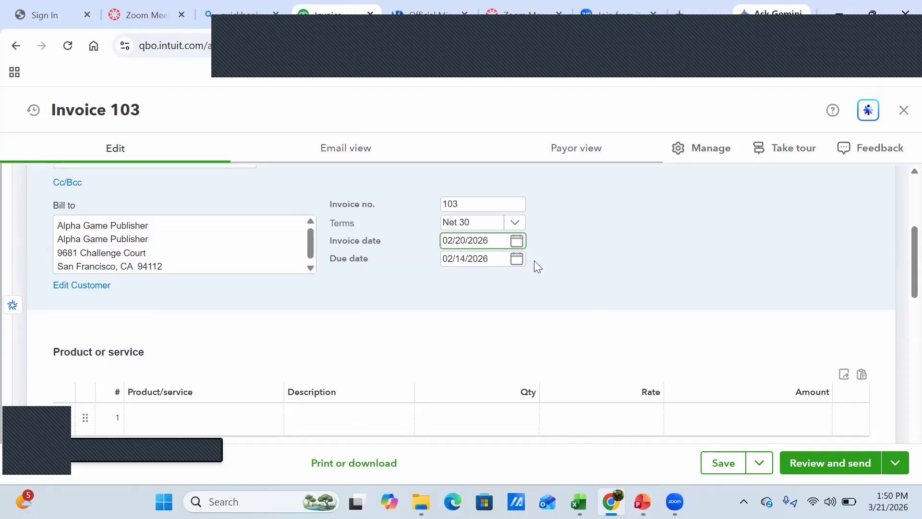
key("Tab")
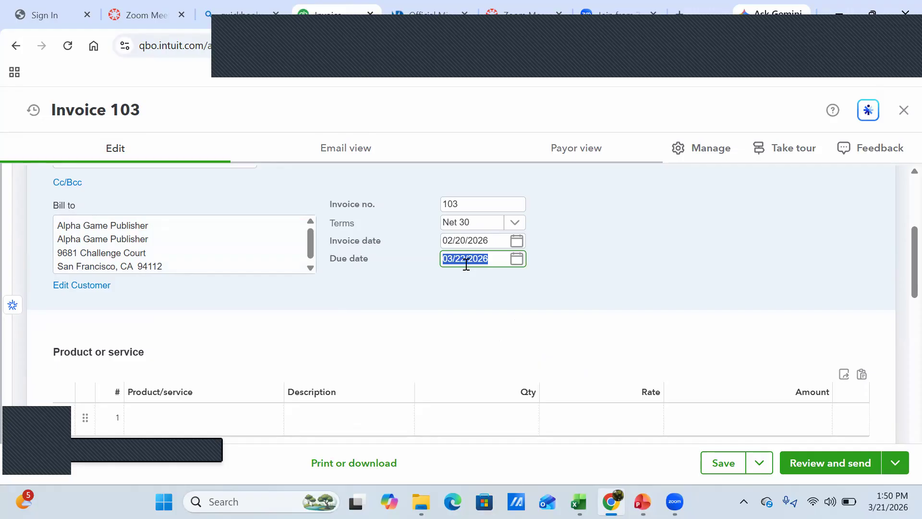
Choose Services for the first invoice line, and zoom slide 54 in PowerPoint to 88% to read the line items.
left_click(899, 272)
scroll(900, 288, "down", 2)
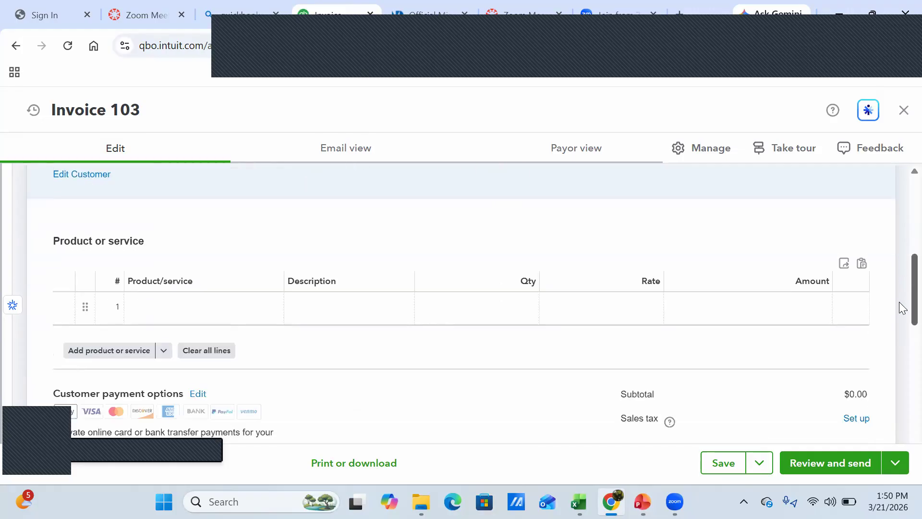
left_click(213, 308)
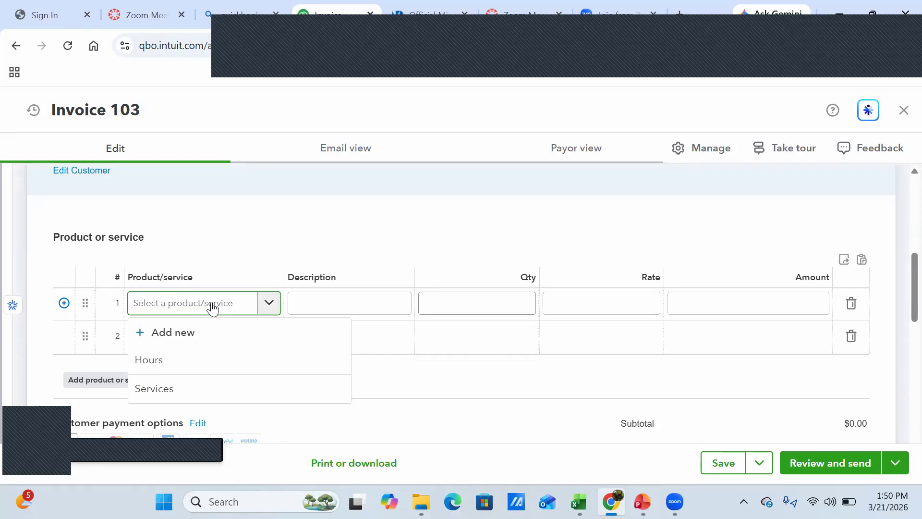
left_click(172, 387)
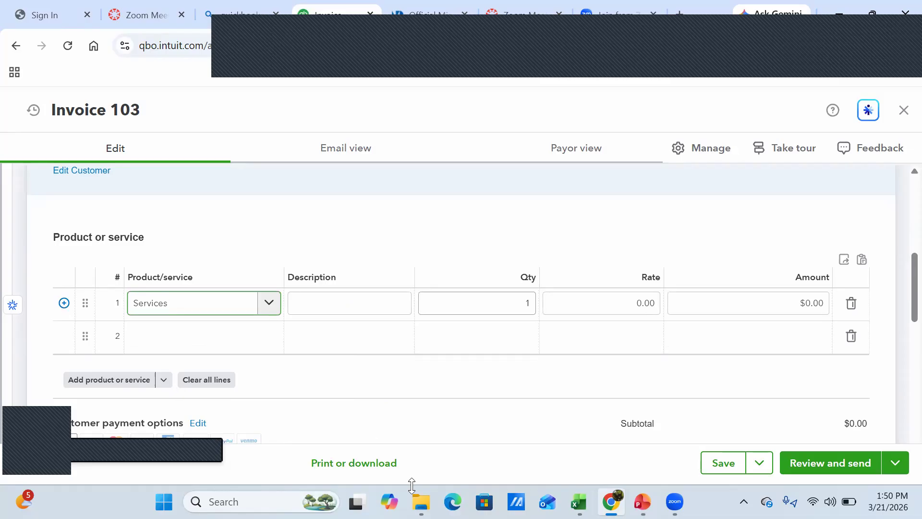
left_click(642, 501)
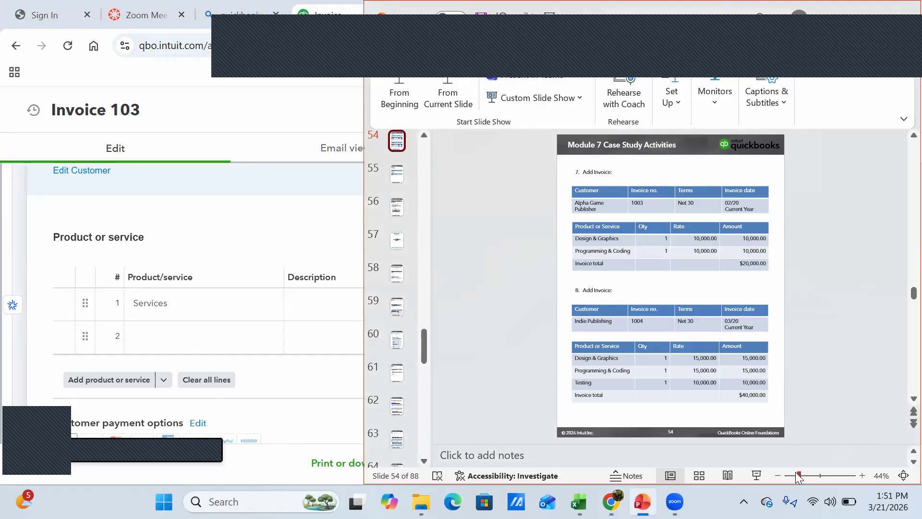
left_click_drag(798, 475, 796, 476)
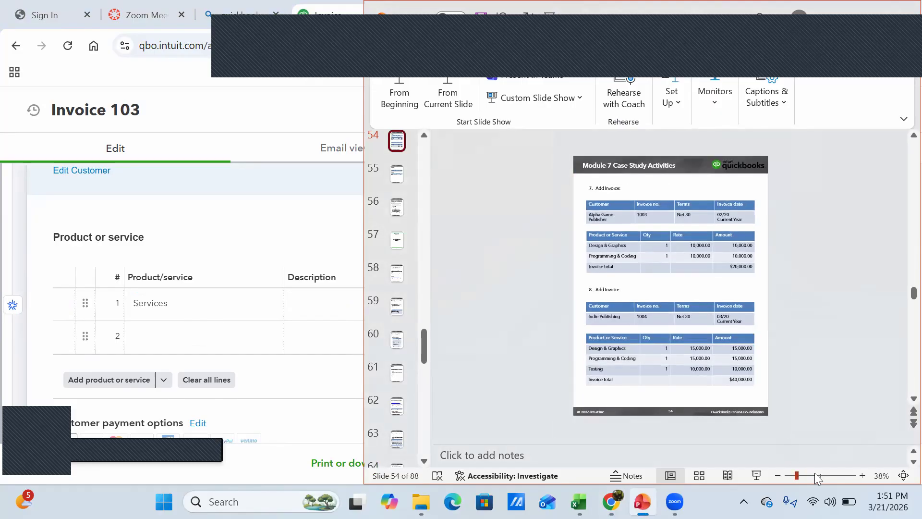
left_click_drag(797, 476, 817, 478)
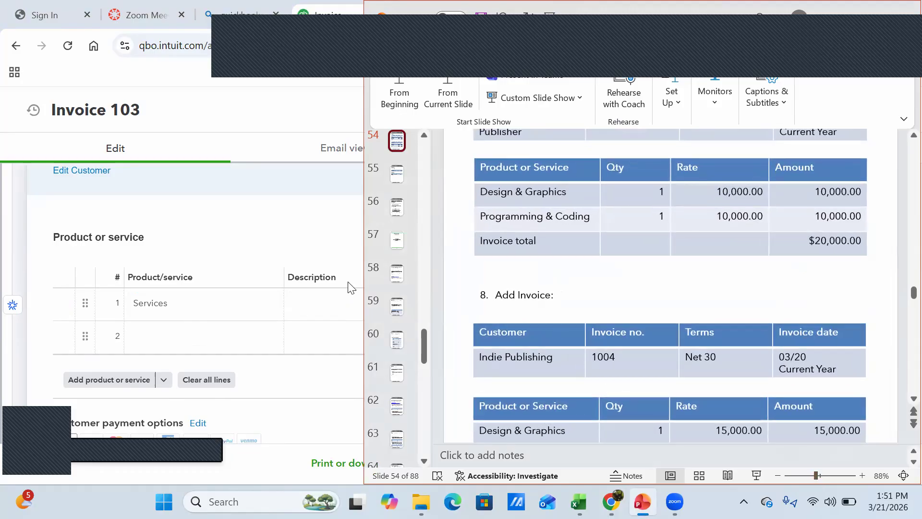
Back in QuickBooks, describe the first invoice line as "Design & Graphic" and set its rate to 10,000.
left_click(304, 305)
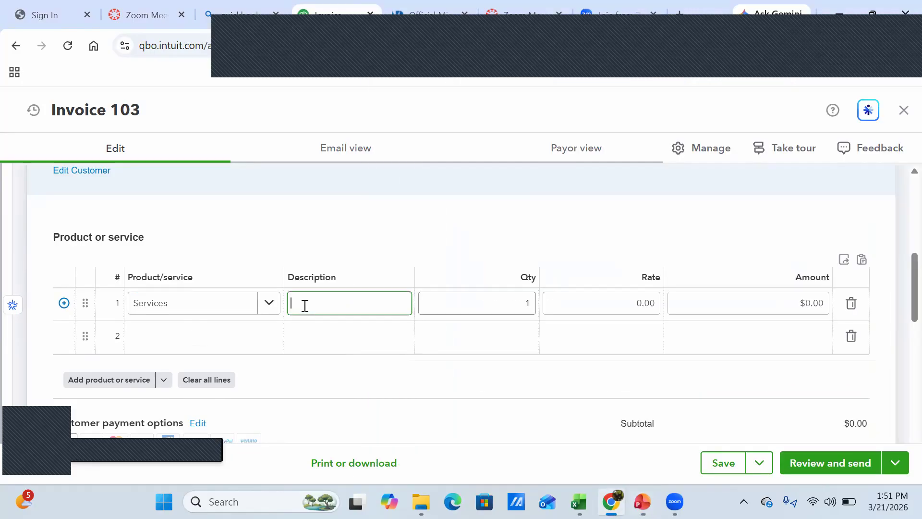
type("Design & Graphic")
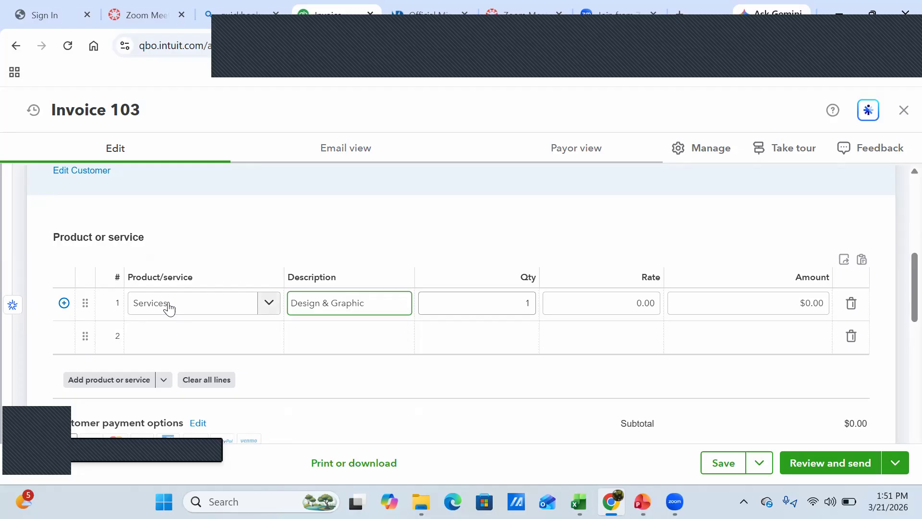
left_click(634, 305)
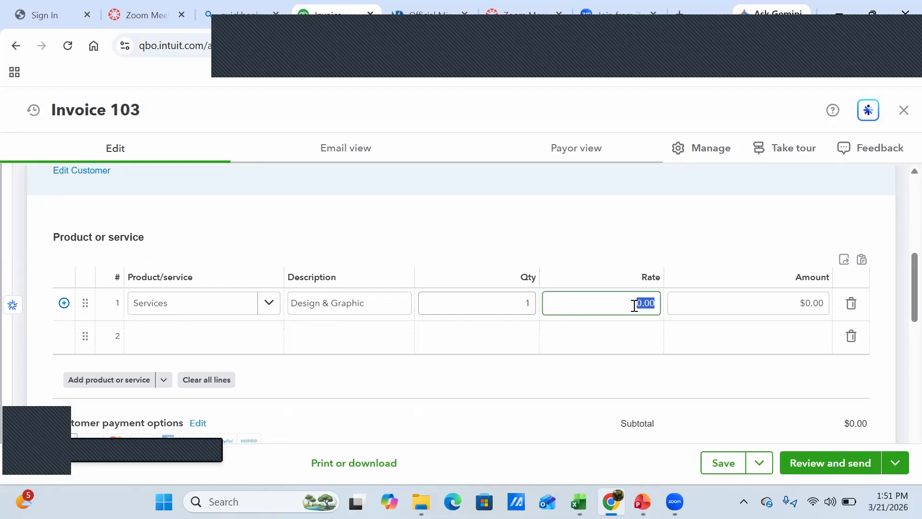
type("10000")
left_click(742, 303)
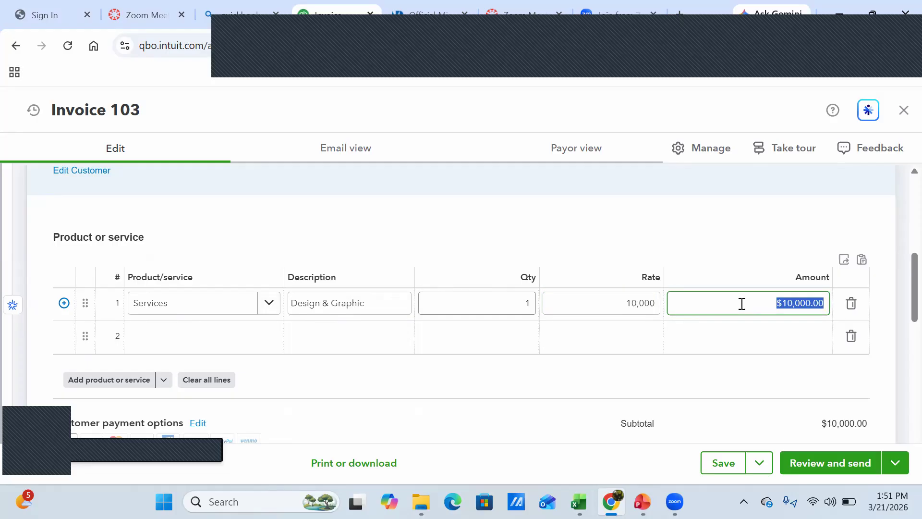
Choose Services as the product or service on the second invoice line, reselecting it after the accidental edit.
left_click(217, 341)
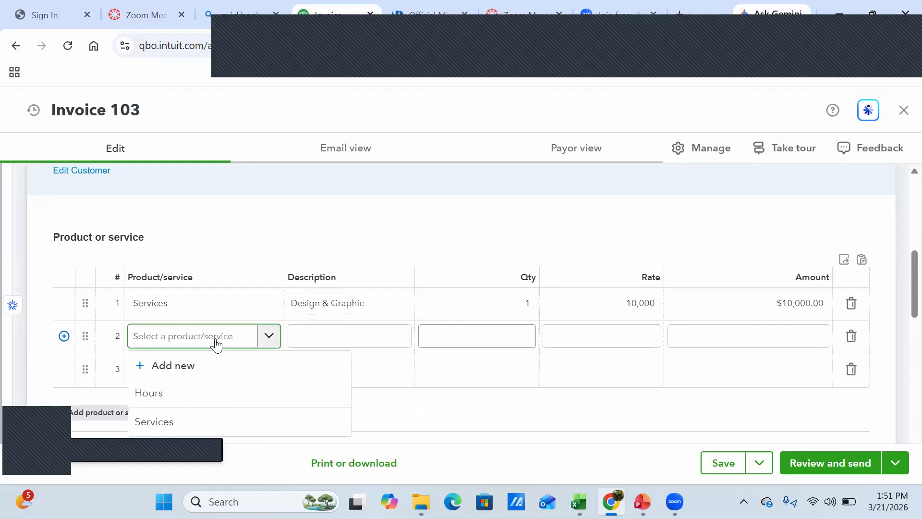
left_click(166, 421)
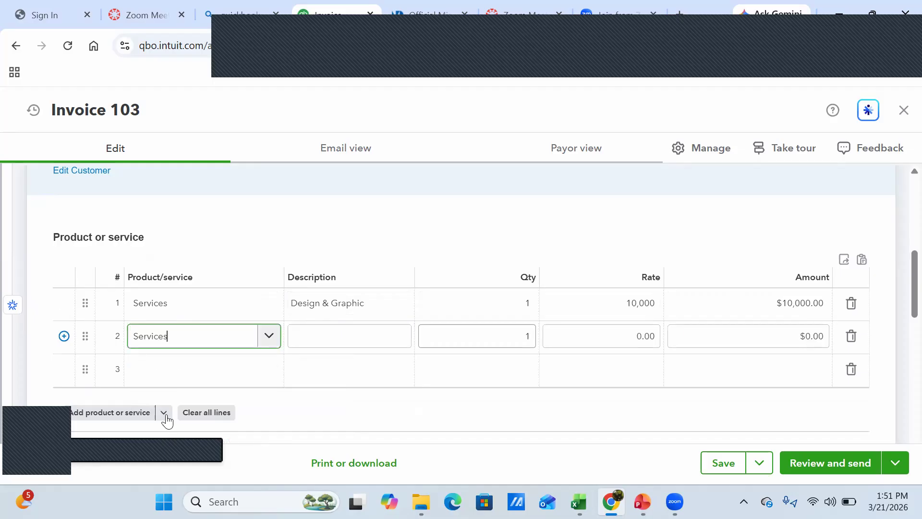
type("2")
key("BackSpace")
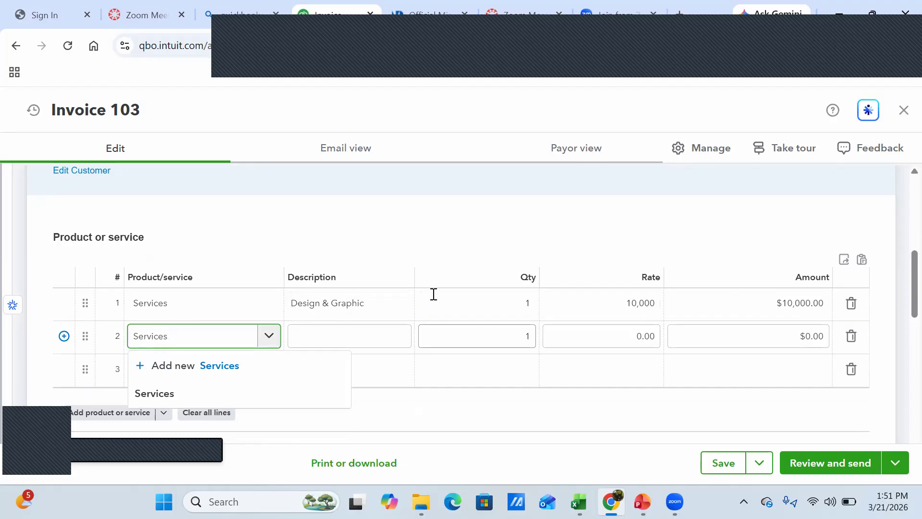
left_click(334, 341)
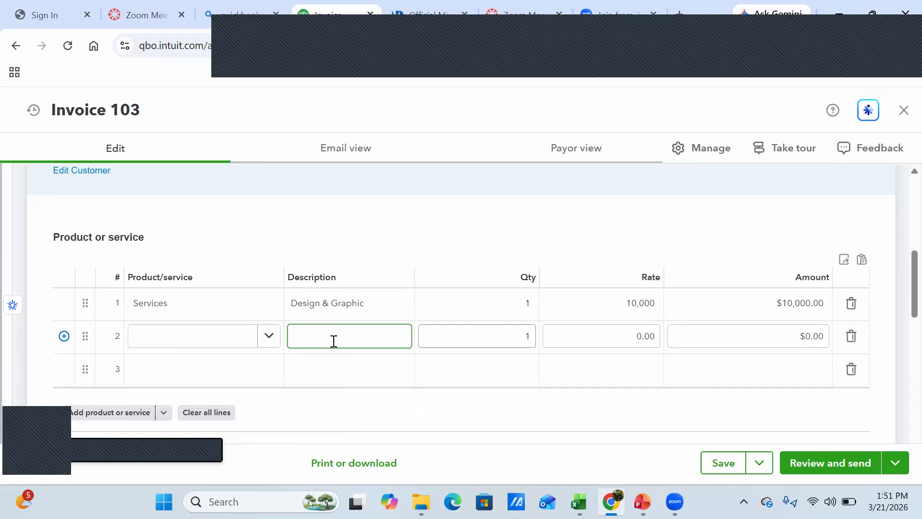
left_click(188, 343)
type("ser")
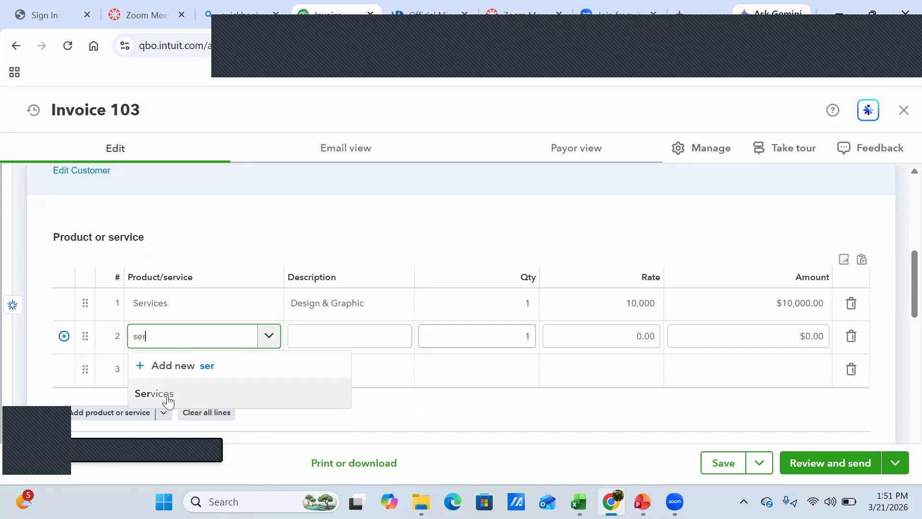
left_click(166, 393)
left_click(342, 338)
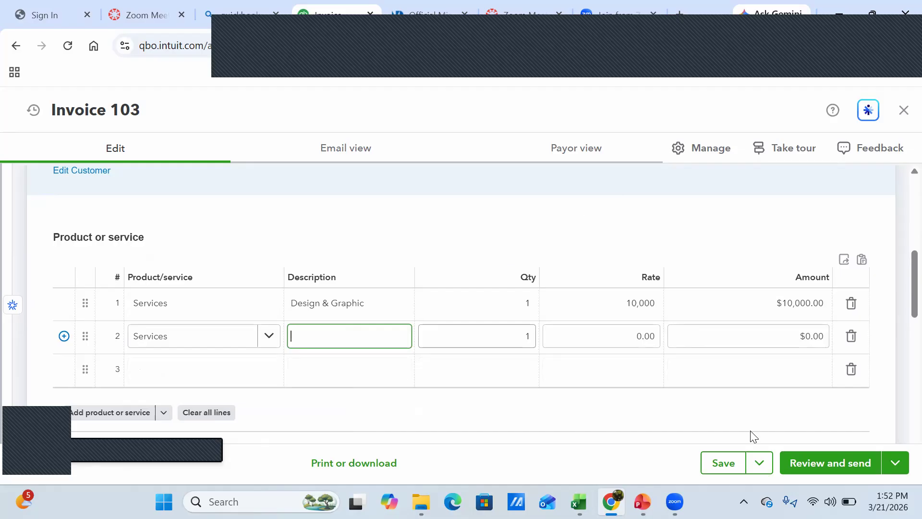
Consult the PowerPoint slide, describe the second QuickBooks line as "Programming & Coding" at a rate of 10,000, and save the invoice.
left_click(643, 502)
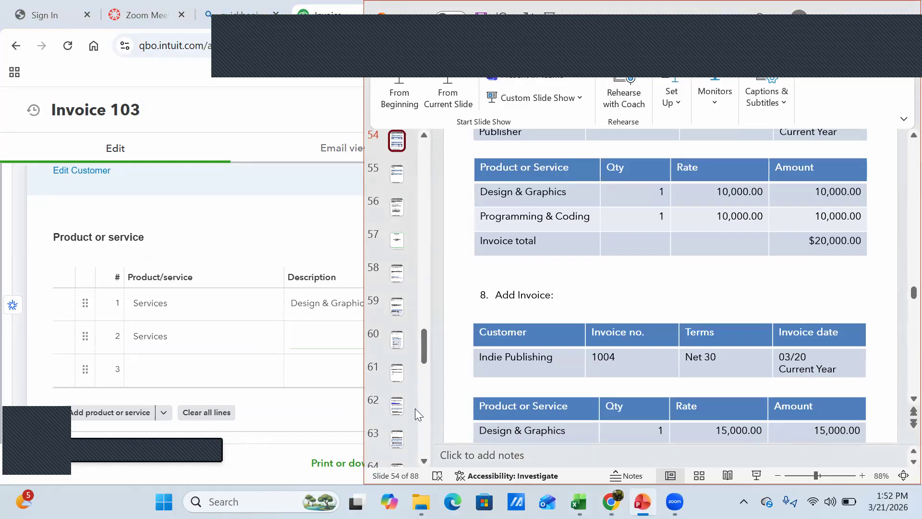
left_click(318, 341)
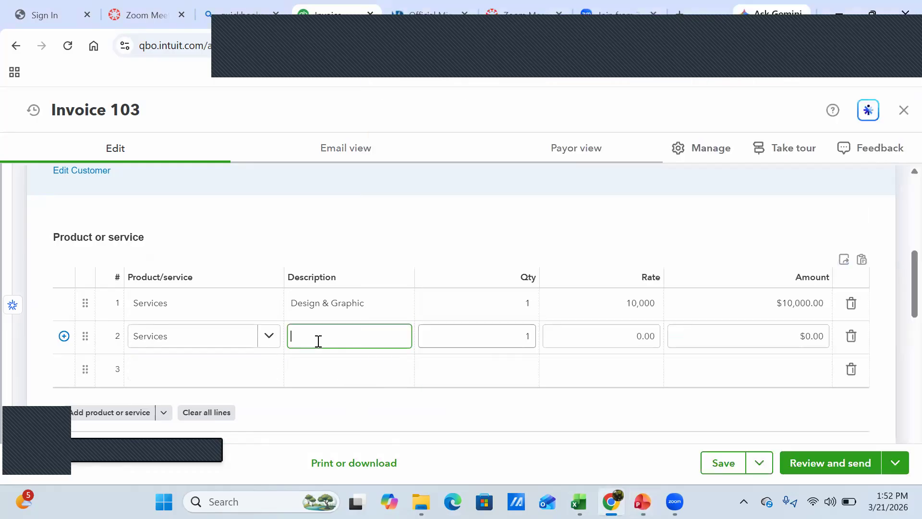
type("Programming & Coding")
key("Tab")
key("Tab")
type("10000")
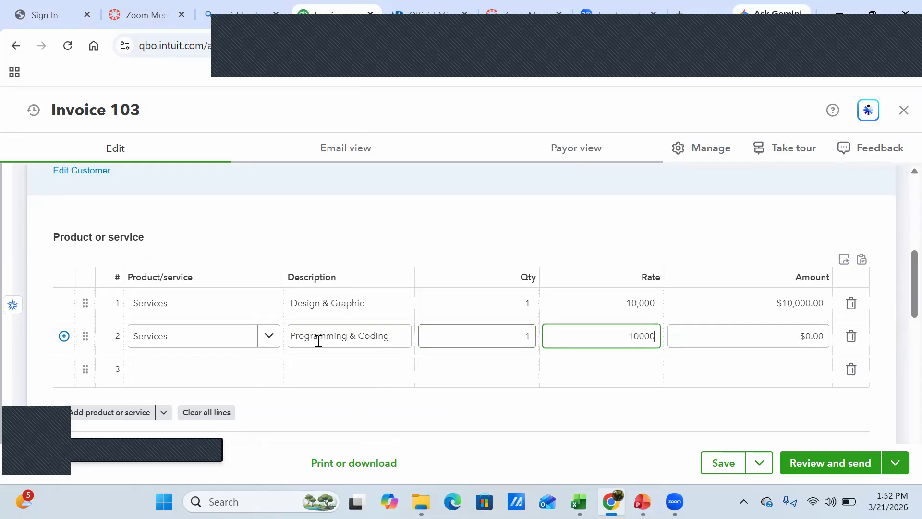
key("Tab")
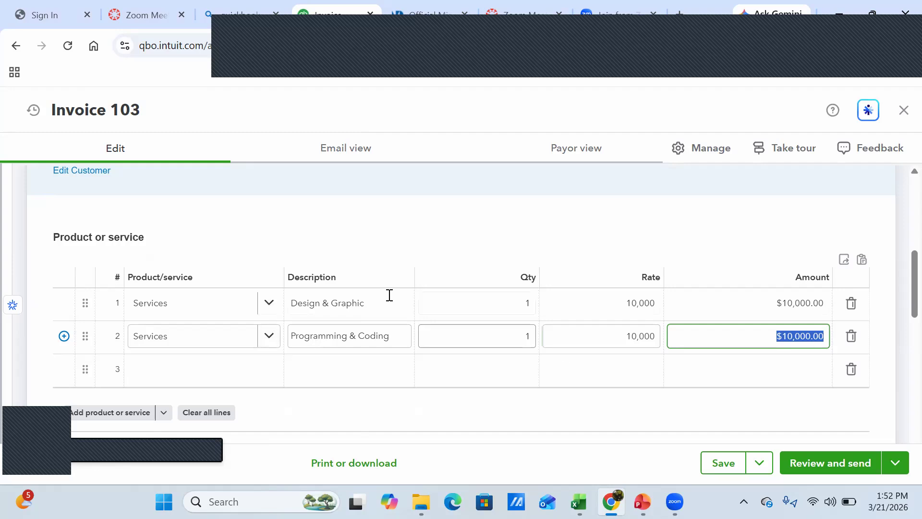
left_click(723, 464)
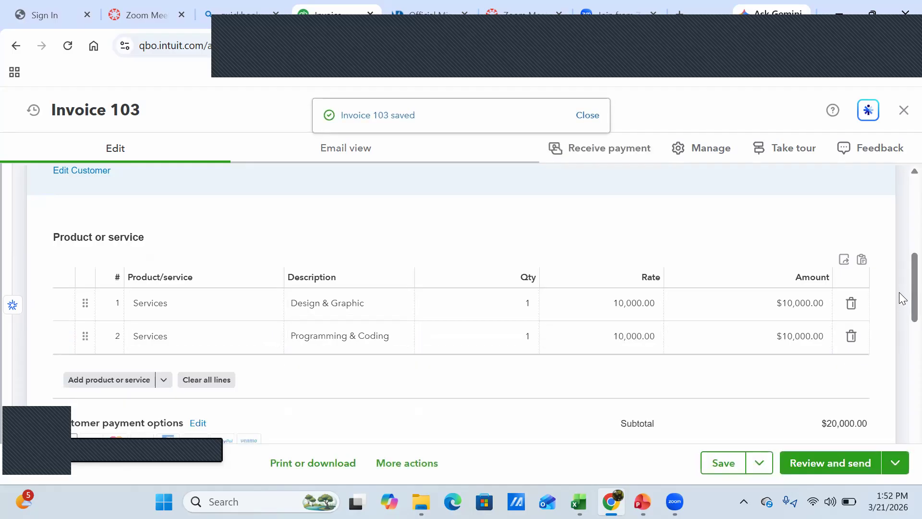
Close the saved invoice 103, start receiving its payment from Alpha Game Publisher, and set the payment method to ACH.
scroll(900, 269, "up", 10)
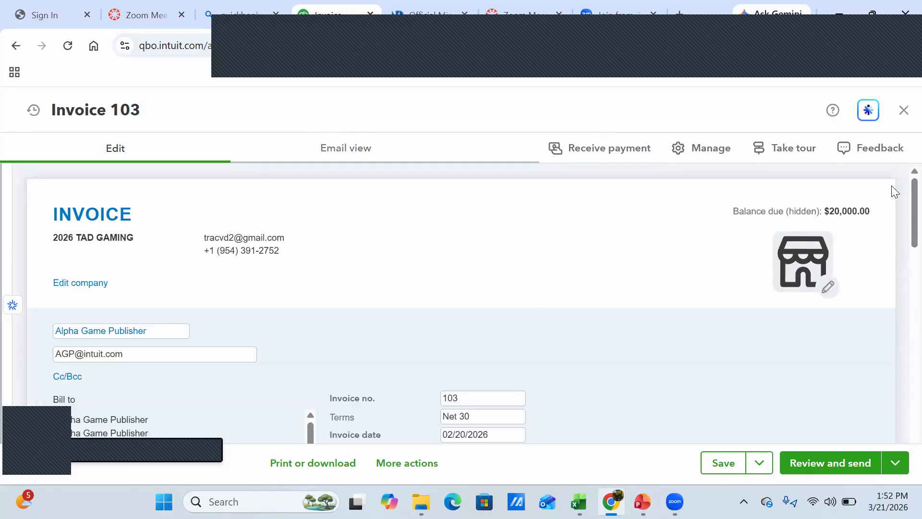
left_click(903, 111)
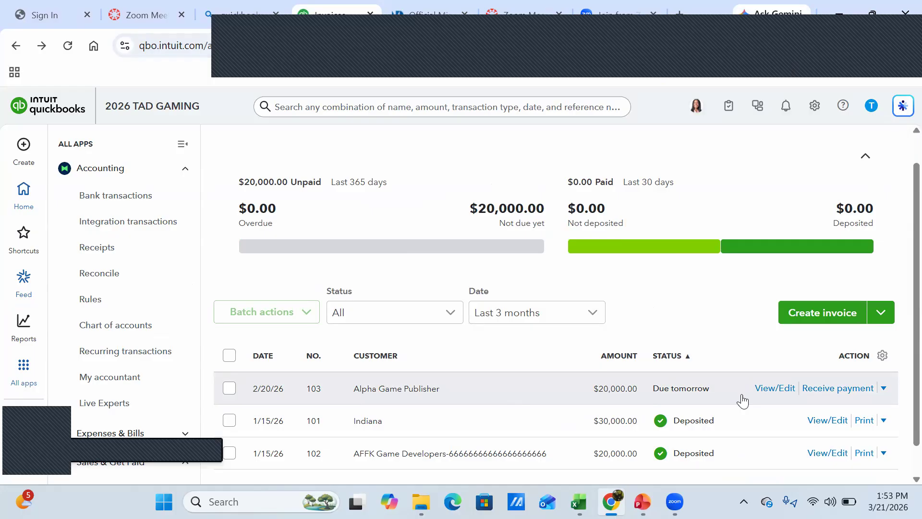
left_click(861, 393)
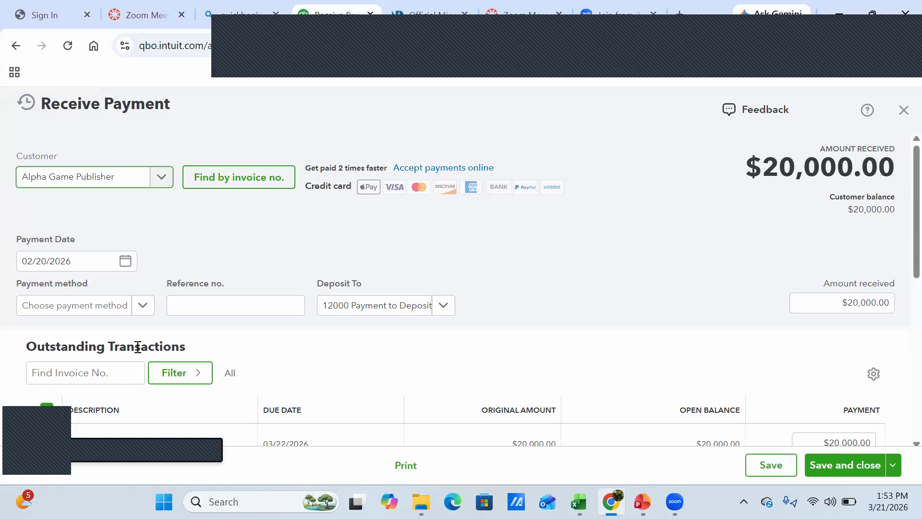
left_click(142, 308)
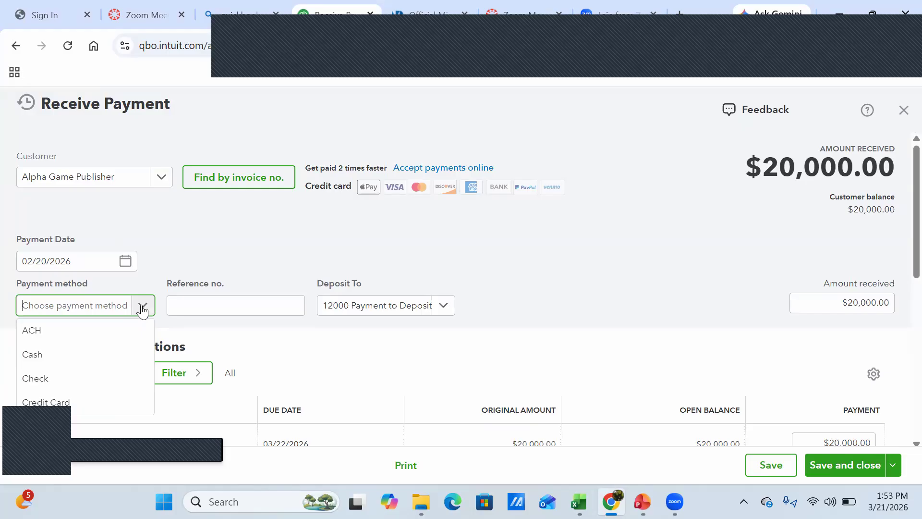
left_click(35, 332)
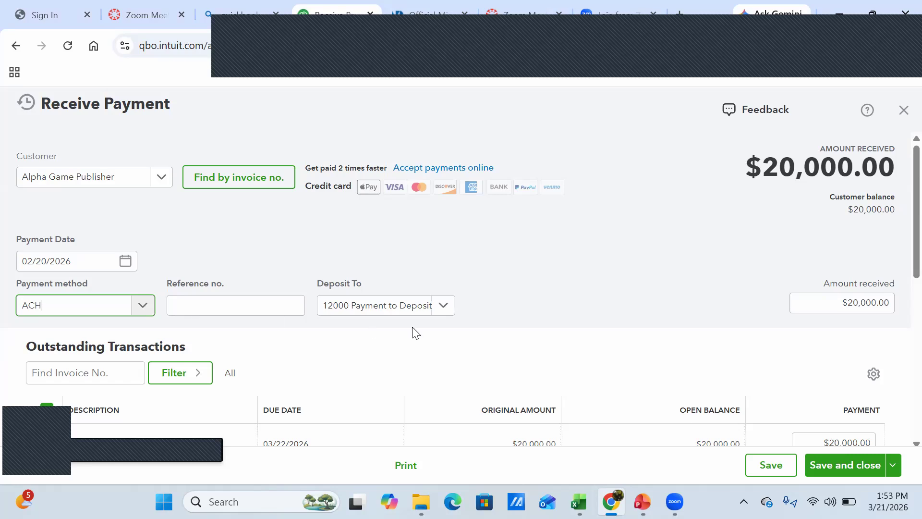
Review the payment details and the outstanding transaction for invoice 103, save the payment, and close the form.
left_click(902, 241)
scroll(901, 260, "down", 3)
scroll(902, 307, "down", 2)
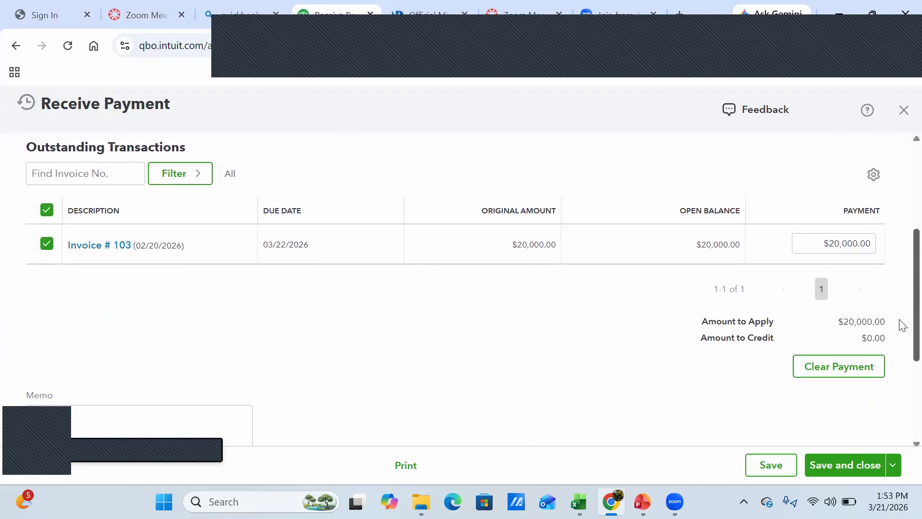
scroll(902, 327, "down", 1)
scroll(902, 334, "up", 3)
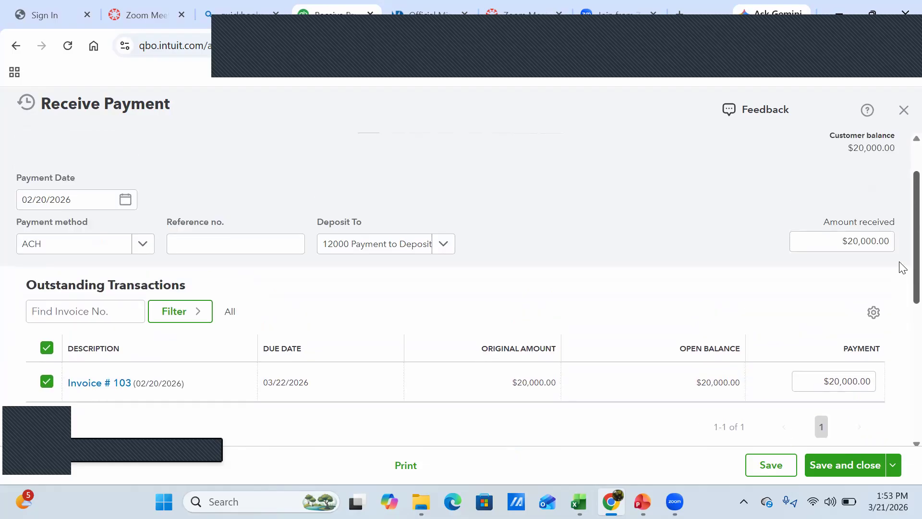
scroll(901, 274, "down", 1)
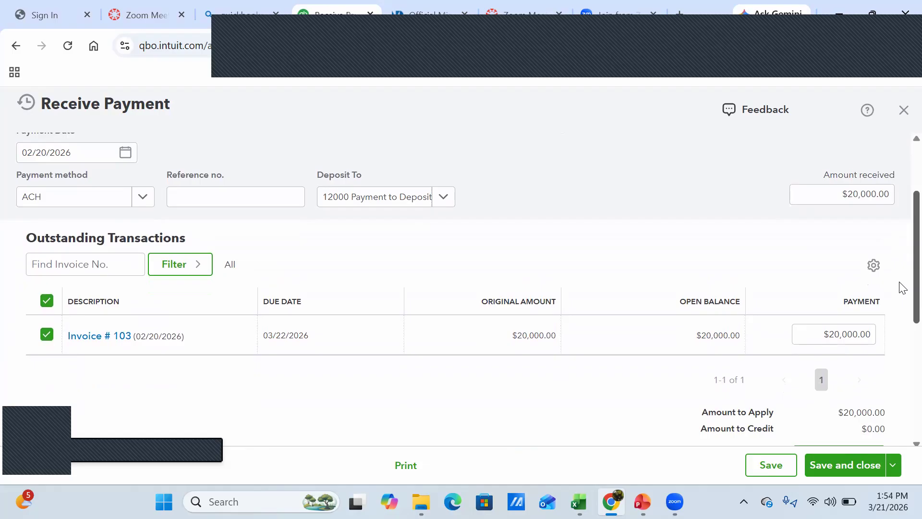
scroll(901, 288, "down", 2)
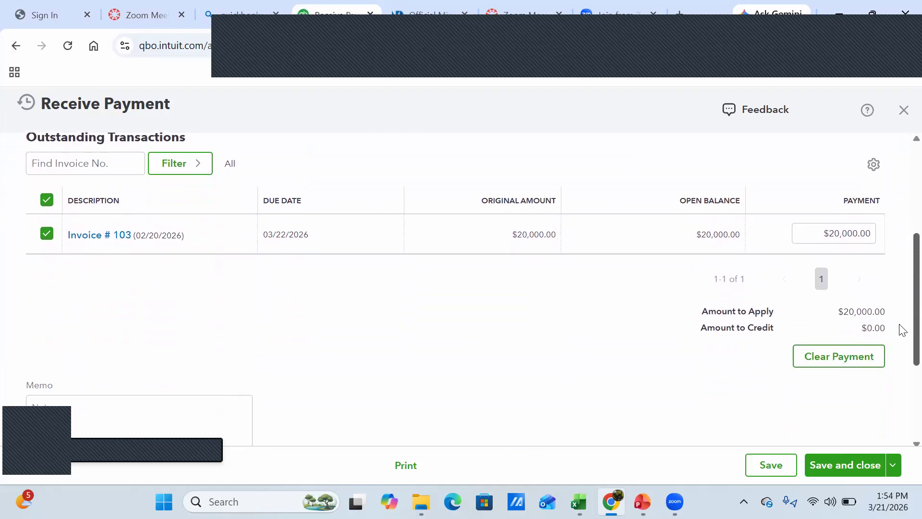
scroll(902, 330, "up", 1)
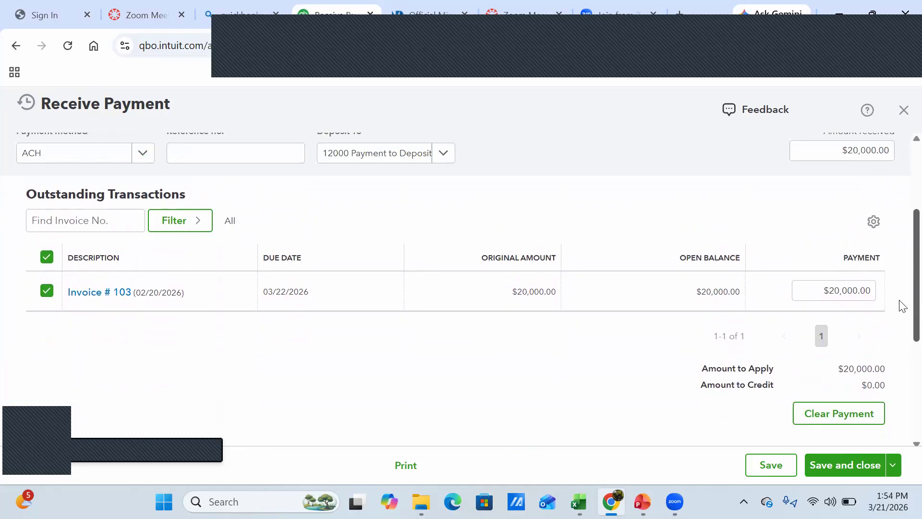
scroll(901, 288, "up", 2)
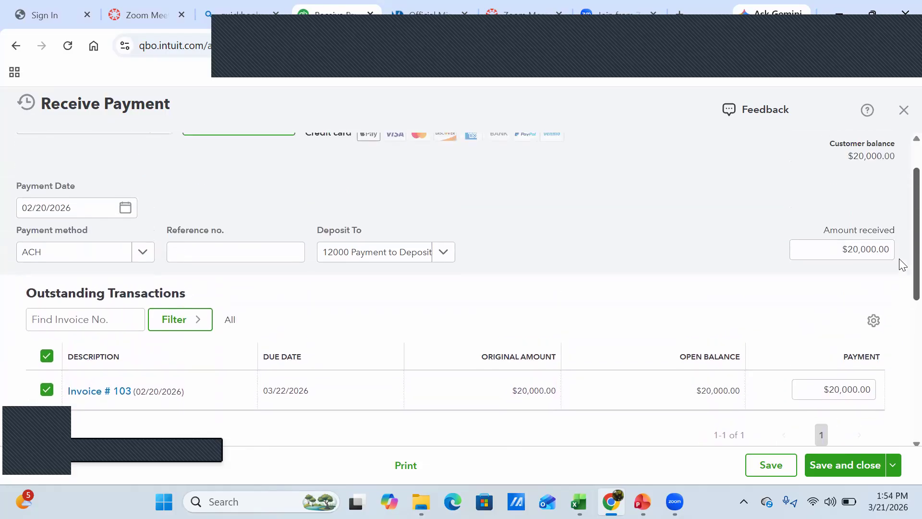
scroll(902, 264, "up", 1)
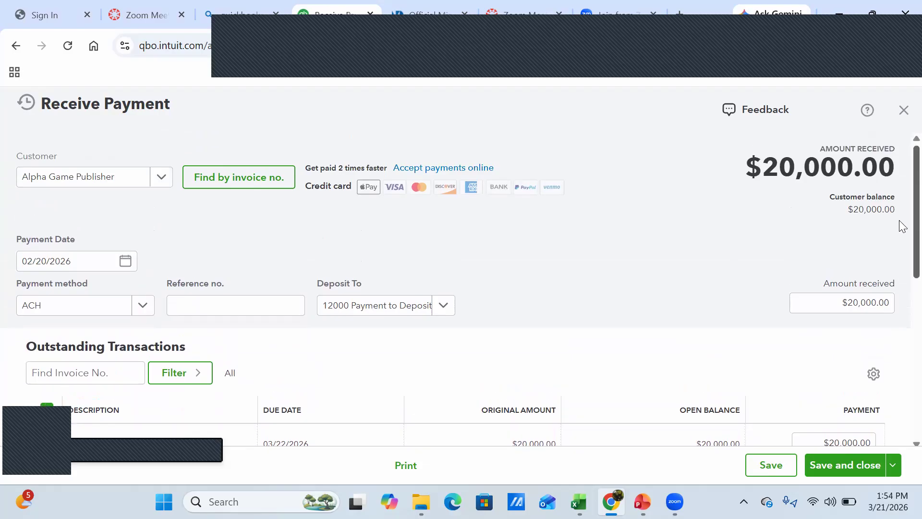
scroll(901, 241, "down", 2)
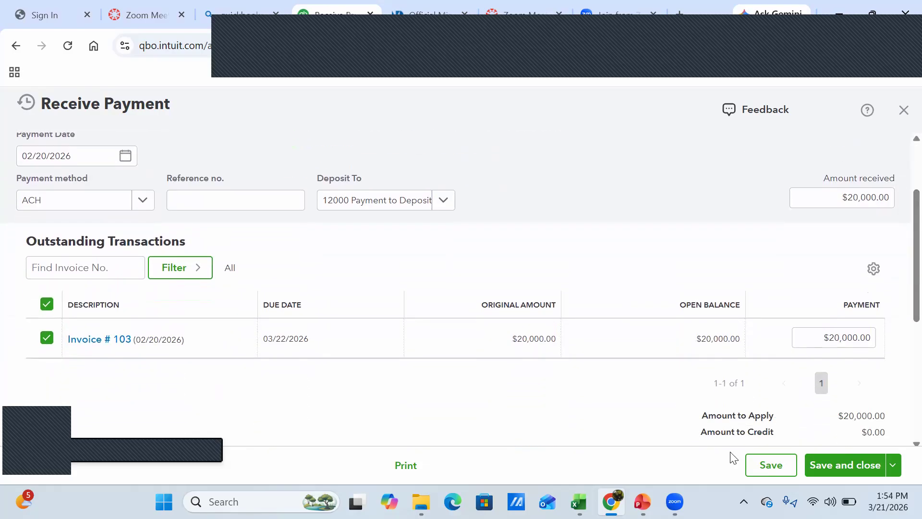
left_click(772, 465)
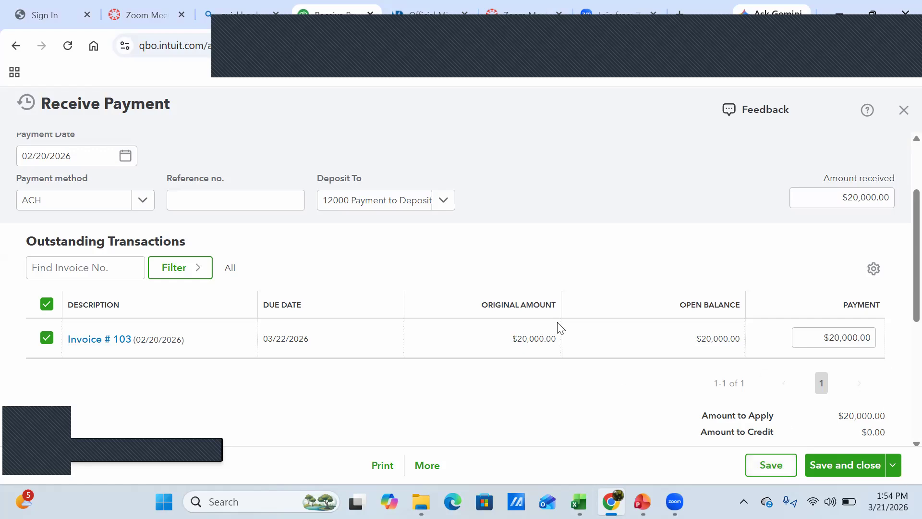
left_click(904, 113)
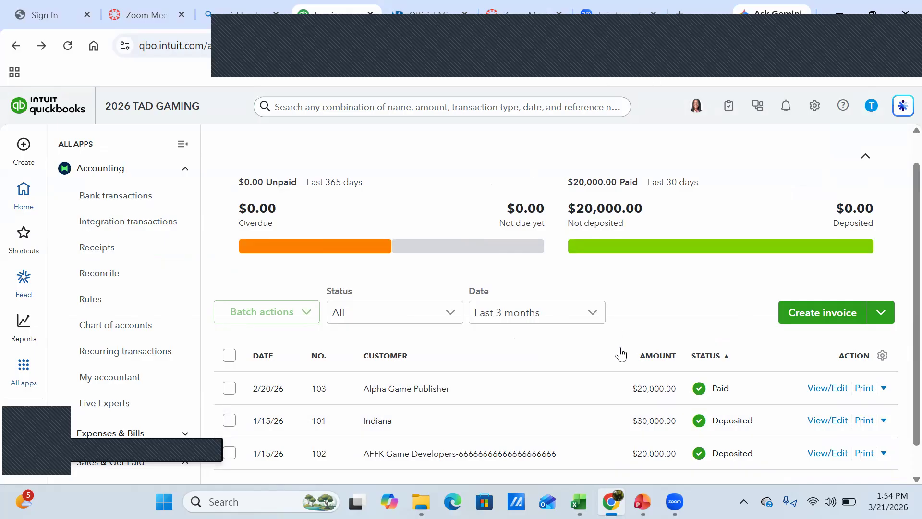
Switch to PowerPoint and read the Indie Publishing invoice details under item 8 on slide 54.
mouse_move(644, 503)
left_click(644, 428)
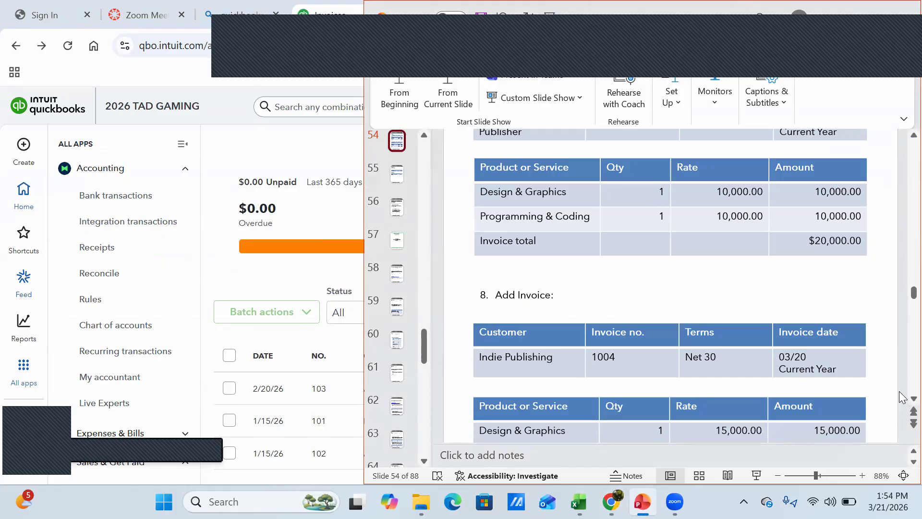
scroll(902, 397, "down", 3)
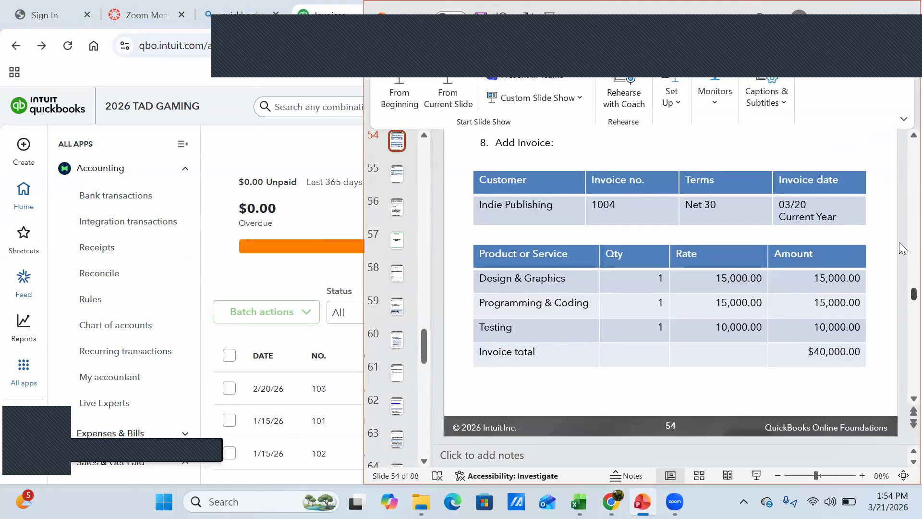
scroll(902, 144, "up", 1)
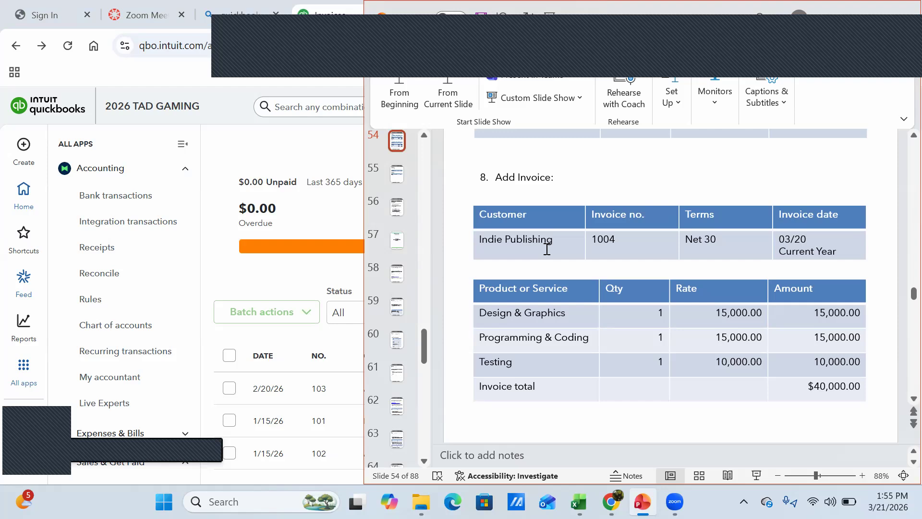
Back in QuickBooks, create a new invoice and choose Indie Publishing as the customer.
left_click(267, 272)
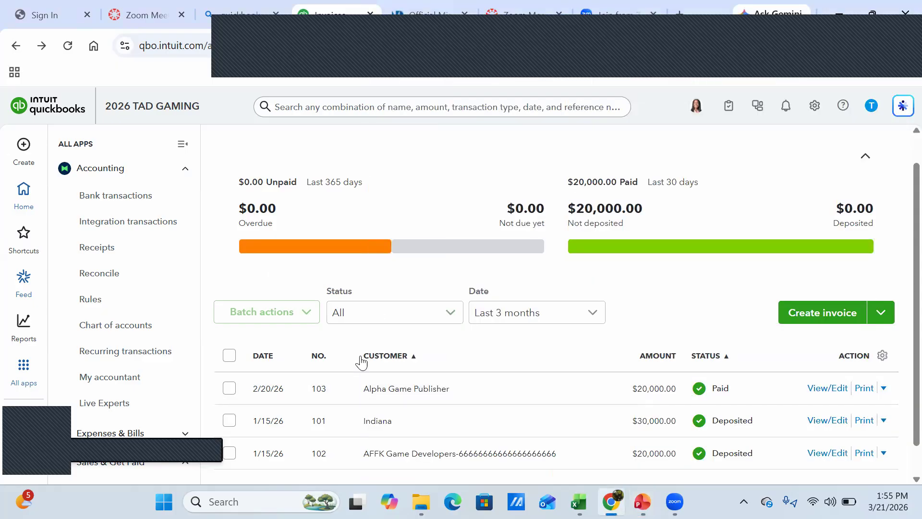
left_click(23, 145)
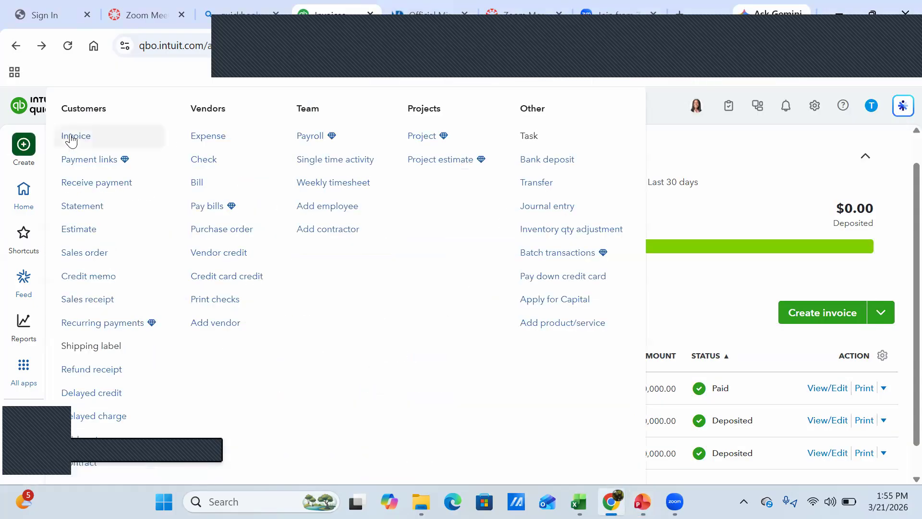
left_click(305, 193)
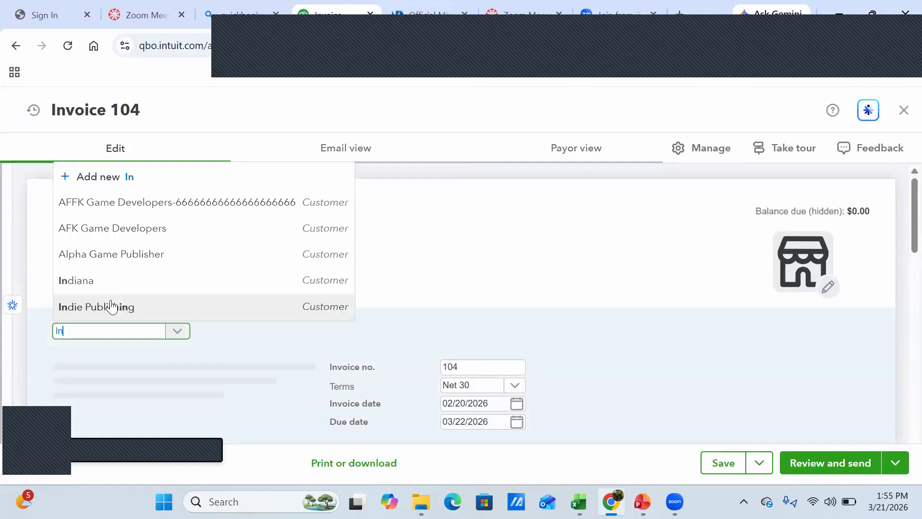
type("2")
key("BackSpace")
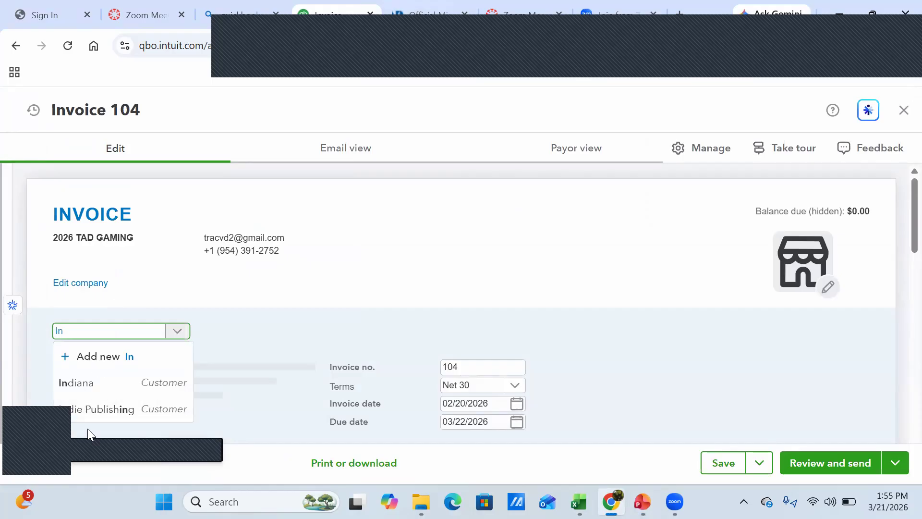
left_click(90, 414)
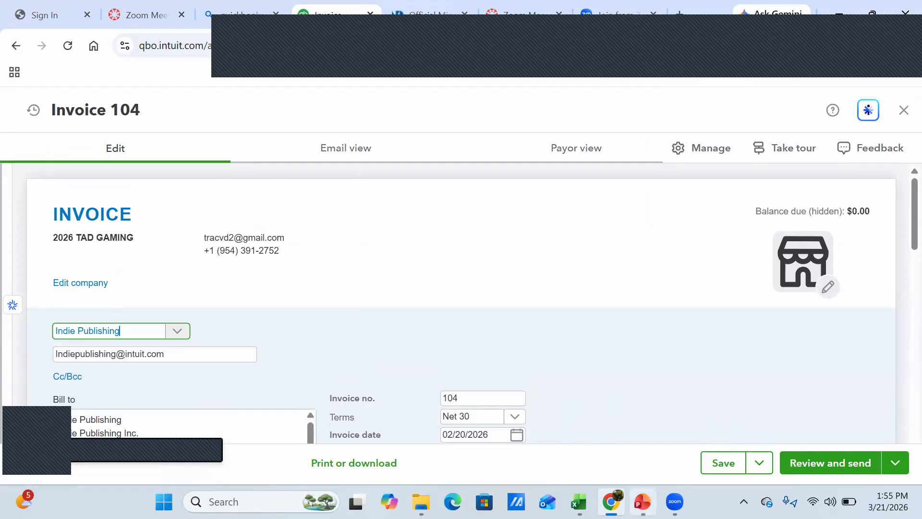
Check the invoice date on the PowerPoint slide and set the QuickBooks invoice date to 03/20/2026.
left_click(643, 502)
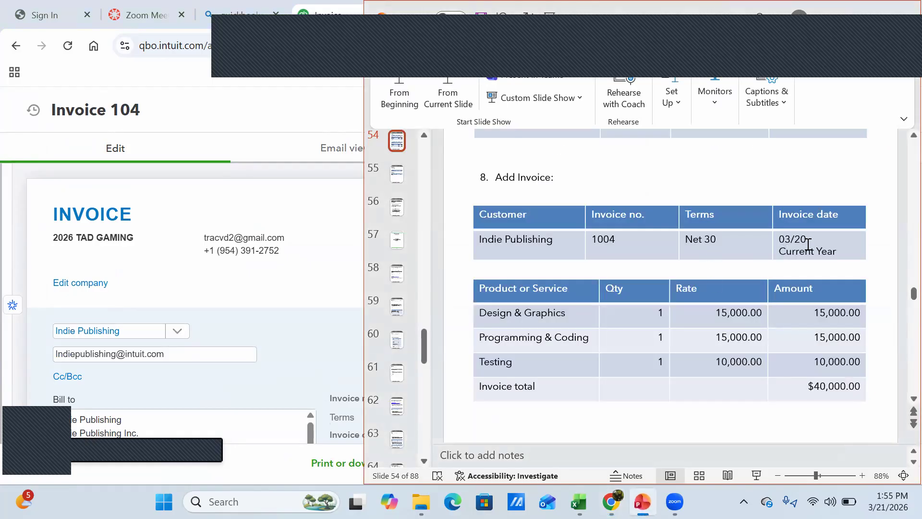
left_click(320, 306)
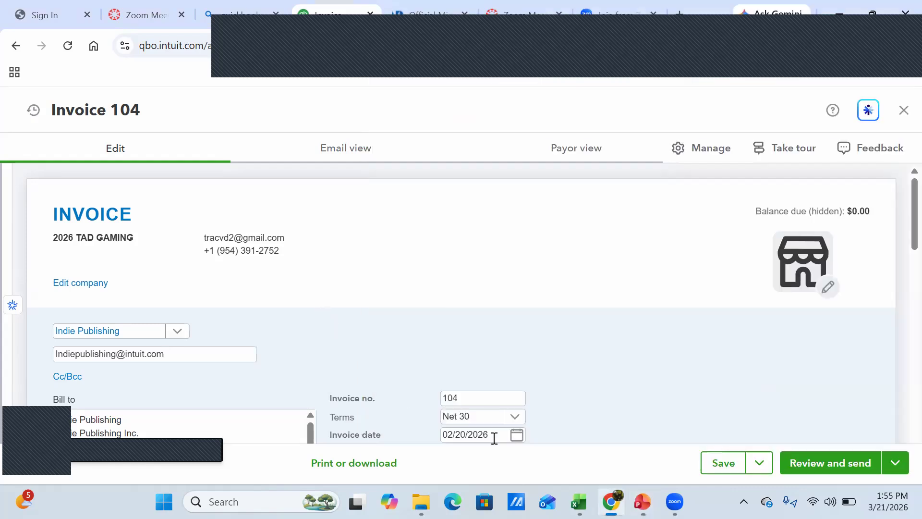
left_click(518, 439)
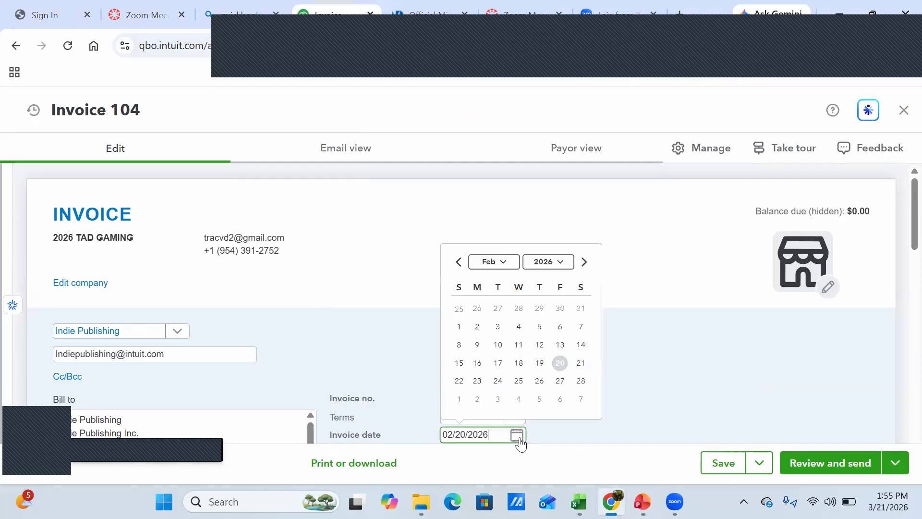
type("3")
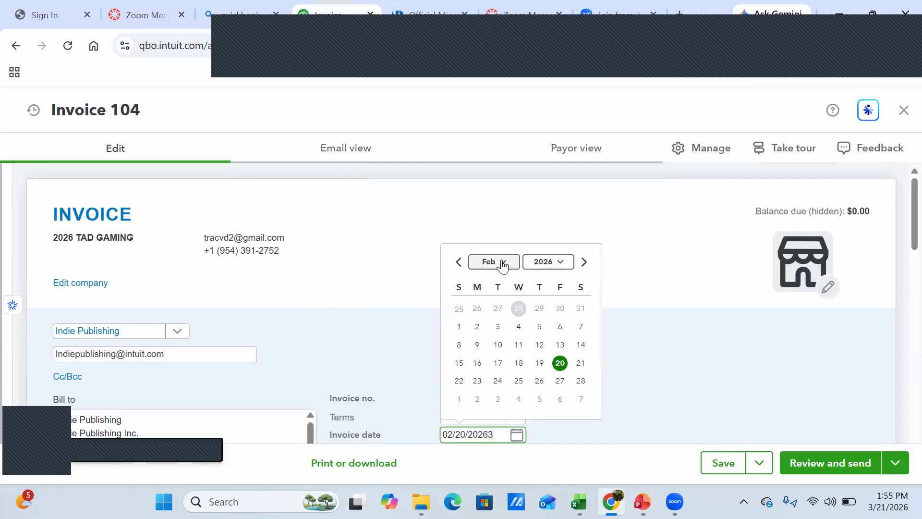
left_click(503, 267)
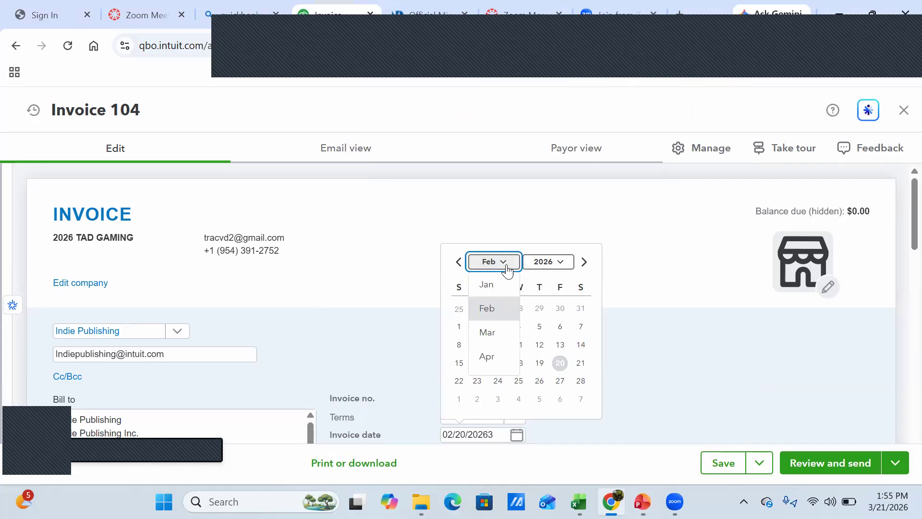
left_click(489, 335)
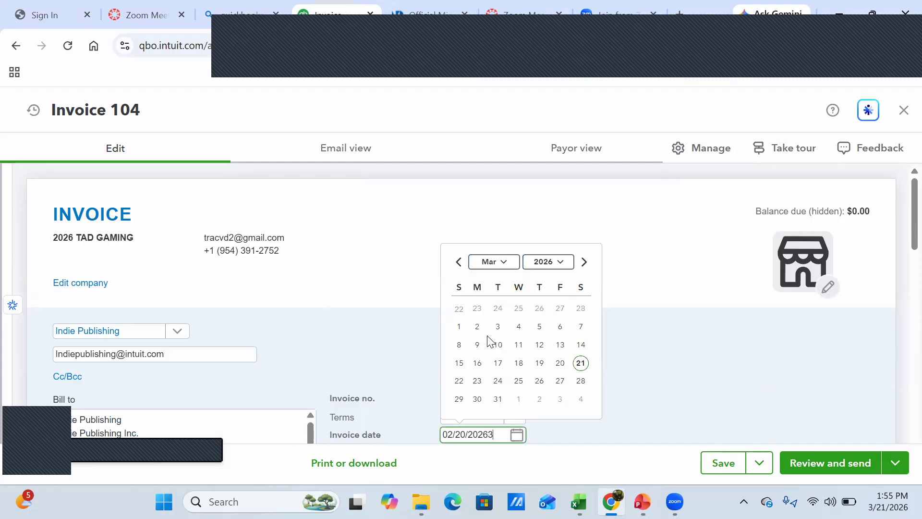
left_click(560, 363)
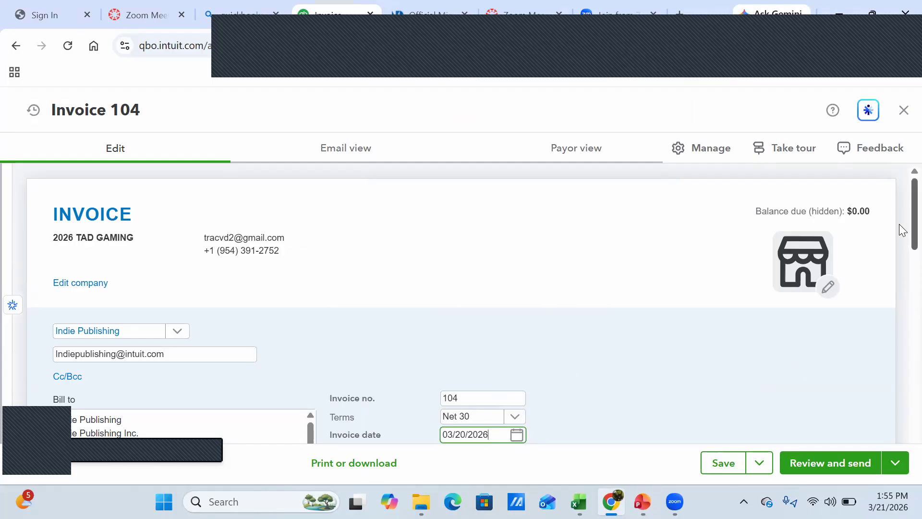
Choose Services as the product or service on the first line of the Indie Publishing invoice.
left_click_drag(914, 224, 914, 271)
scroll(901, 277, "down", 6)
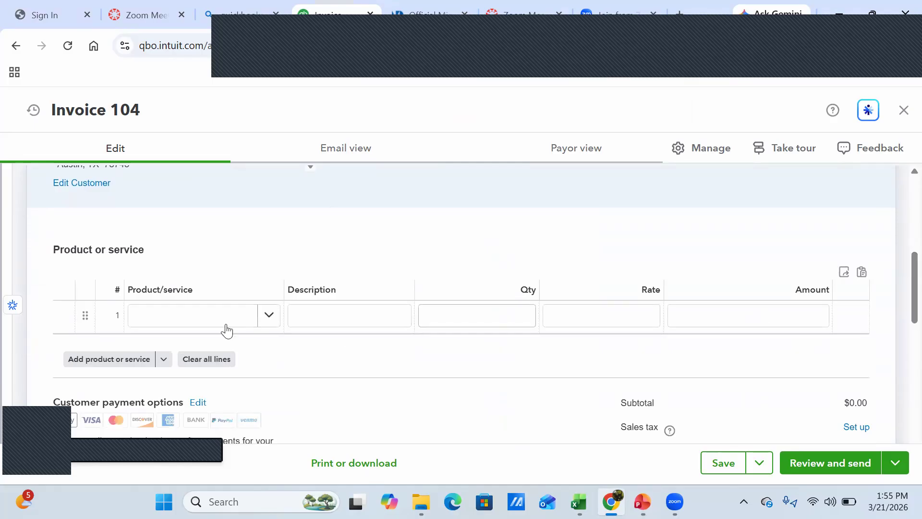
left_click(202, 325)
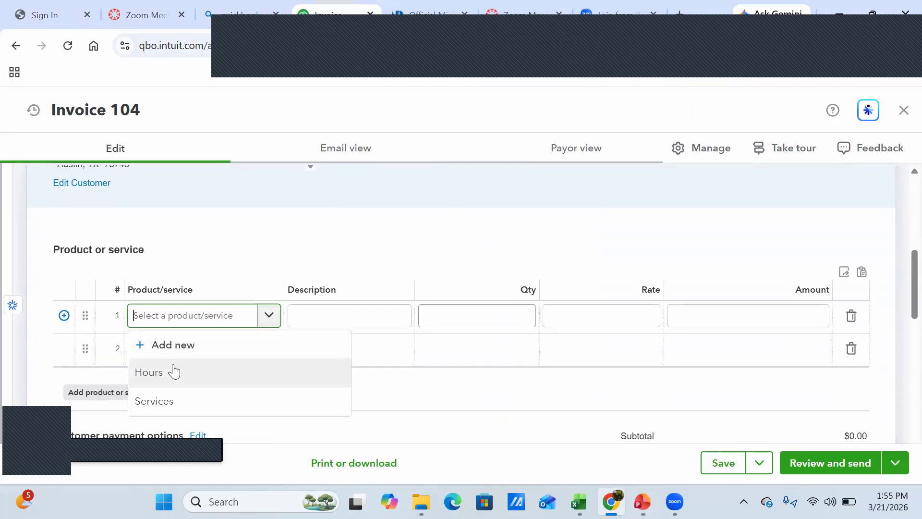
left_click(163, 400)
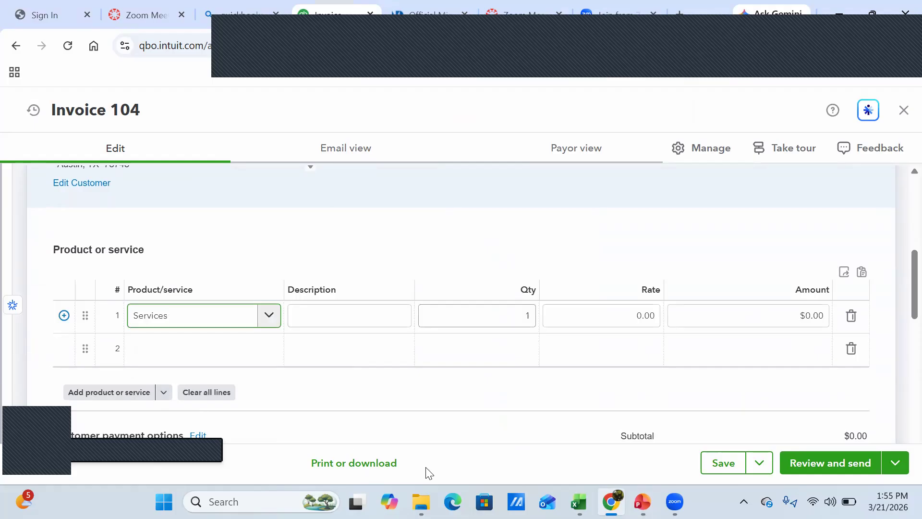
Check the first line item on the PowerPoint slide and describe line 1 of the QuickBooks invoice as Design & Graphic.
left_click(642, 501)
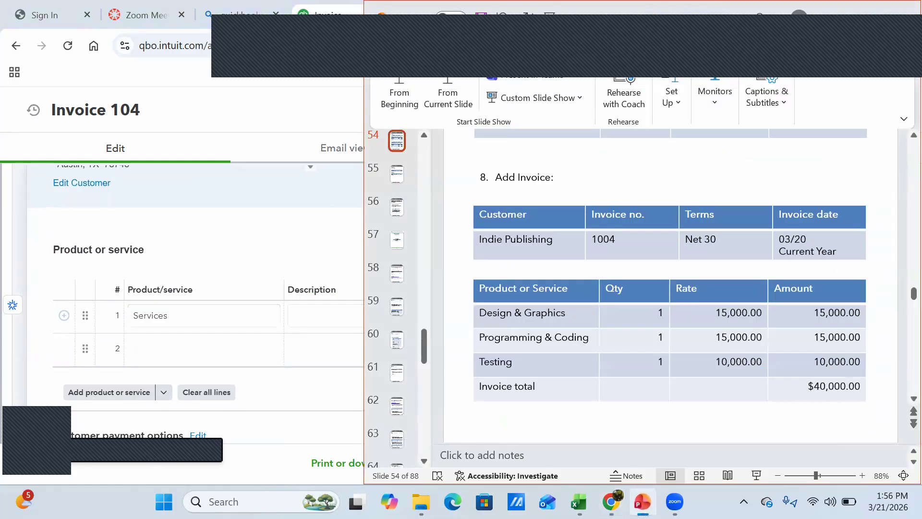
left_click(339, 322)
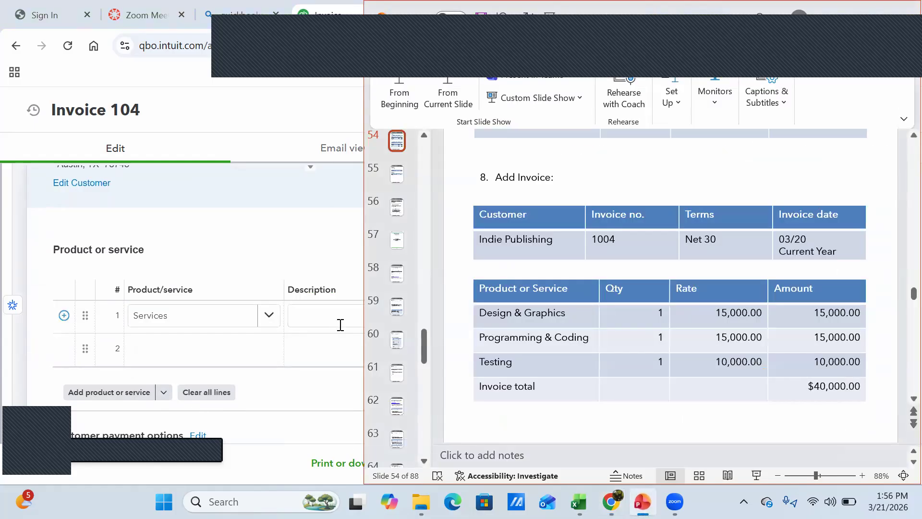
left_click(312, 320)
type("Design ")
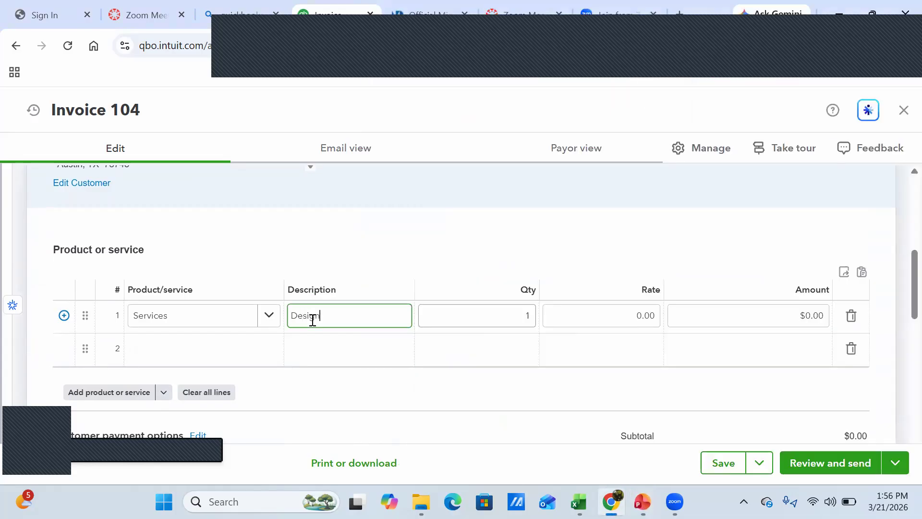
type("& Graphic")
Look up the Design & Graphics rate on the slide and set the first invoice line's rate to 15,000.
left_click(579, 319)
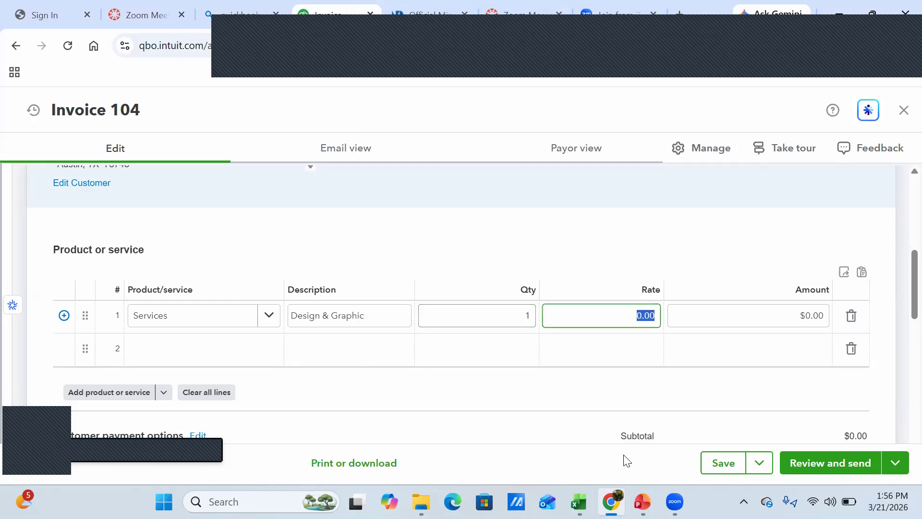
left_click(642, 501)
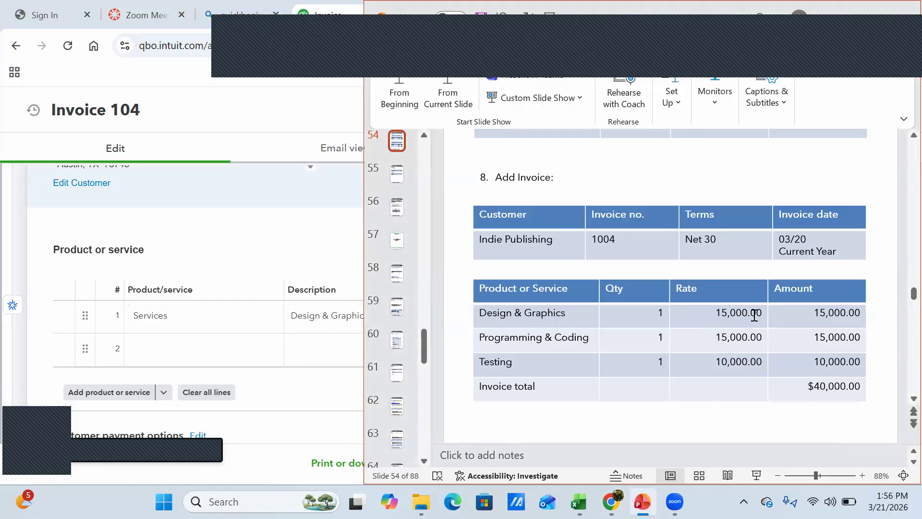
left_click(309, 254)
left_click(621, 317)
type("15,")
type("000")
key("Tab")
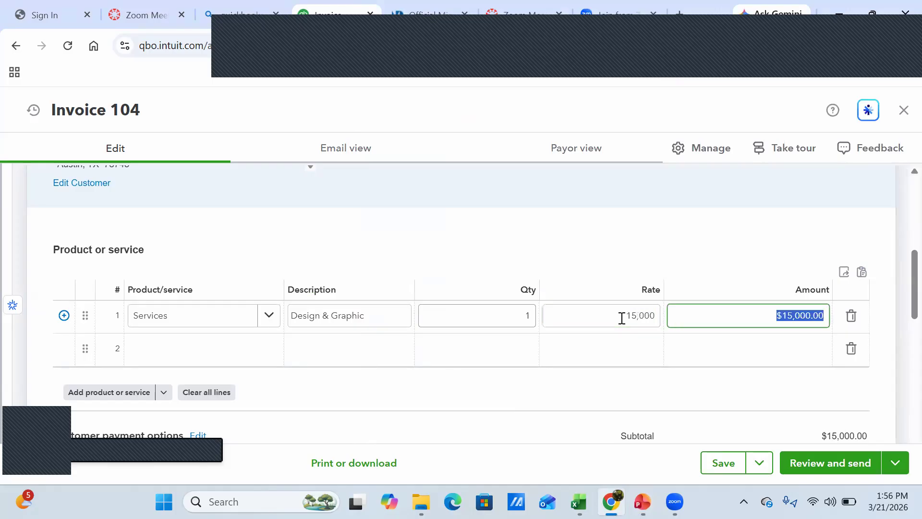
Add a second Services line described as Programming & Coding with a rate of 15,000, checking the description on the PowerPoint slide.
left_click(192, 356)
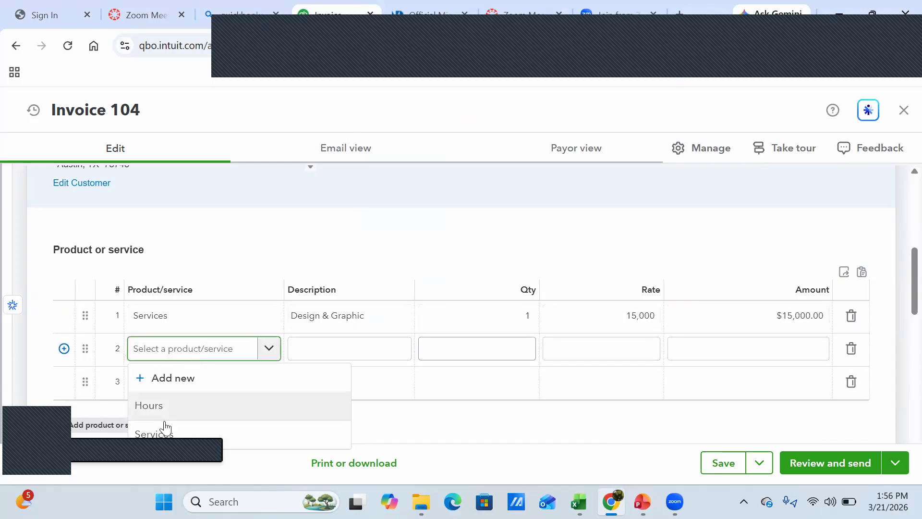
left_click(165, 439)
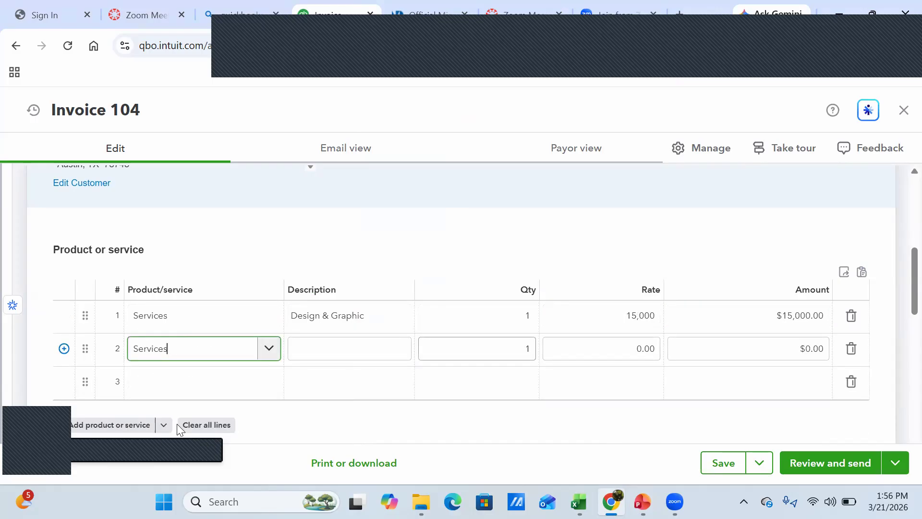
left_click(315, 356)
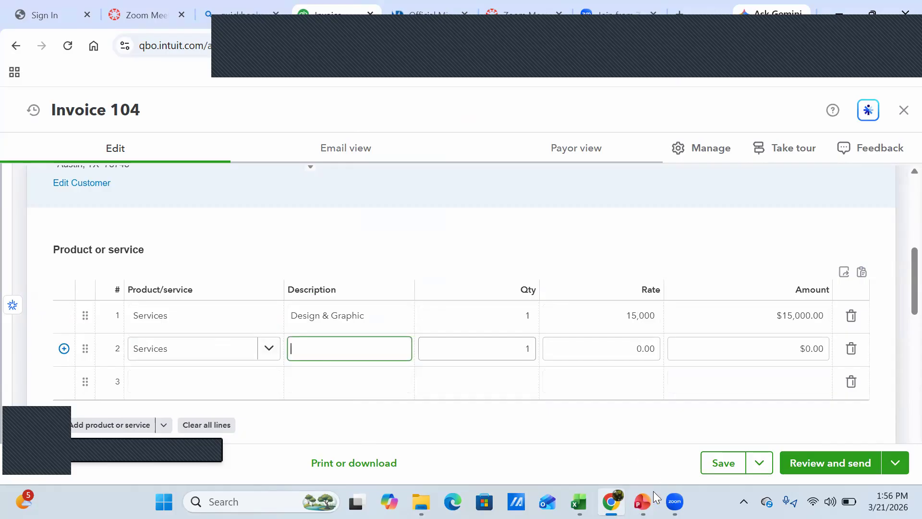
left_click(642, 501)
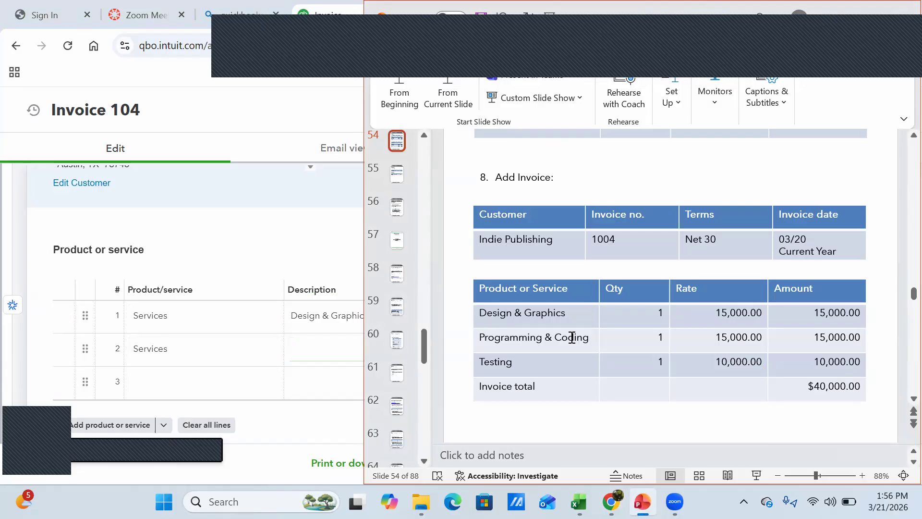
left_click(331, 350)
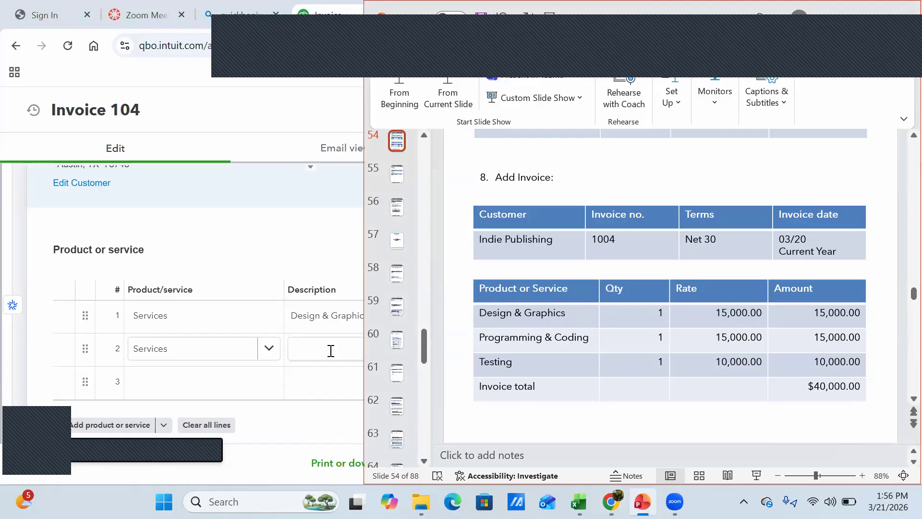
type("Pro")
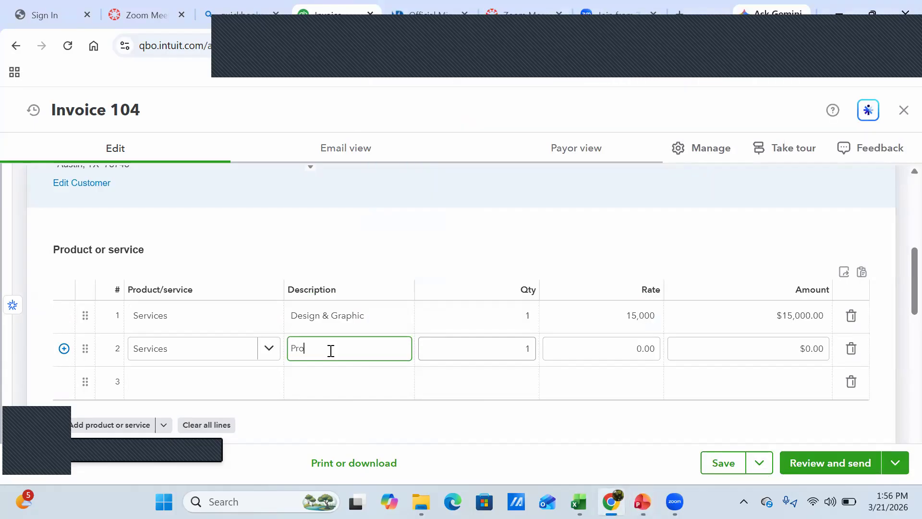
type("gramming & Coding")
key("Tab")
key("Tab")
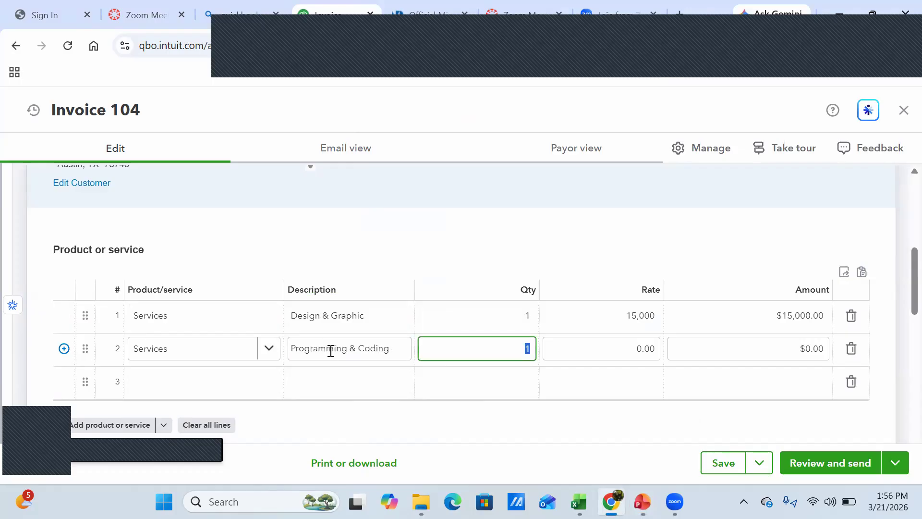
type("15000")
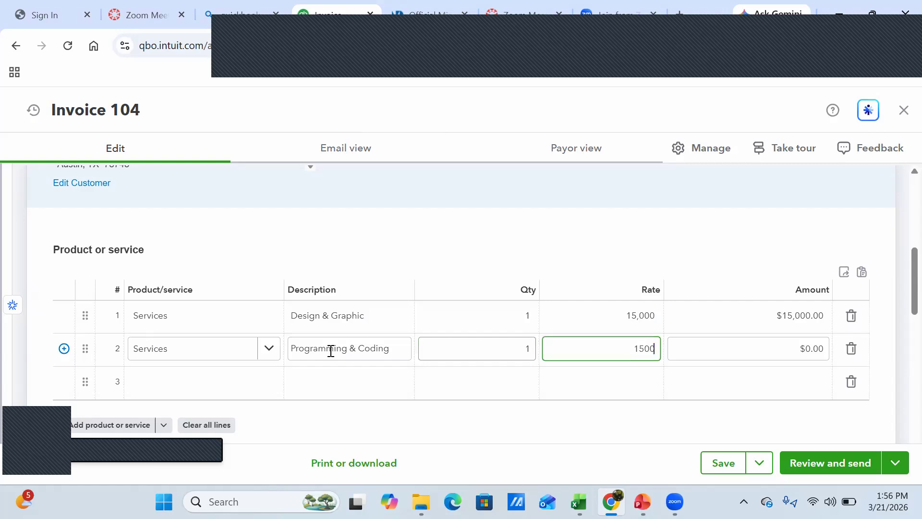
key("Tab")
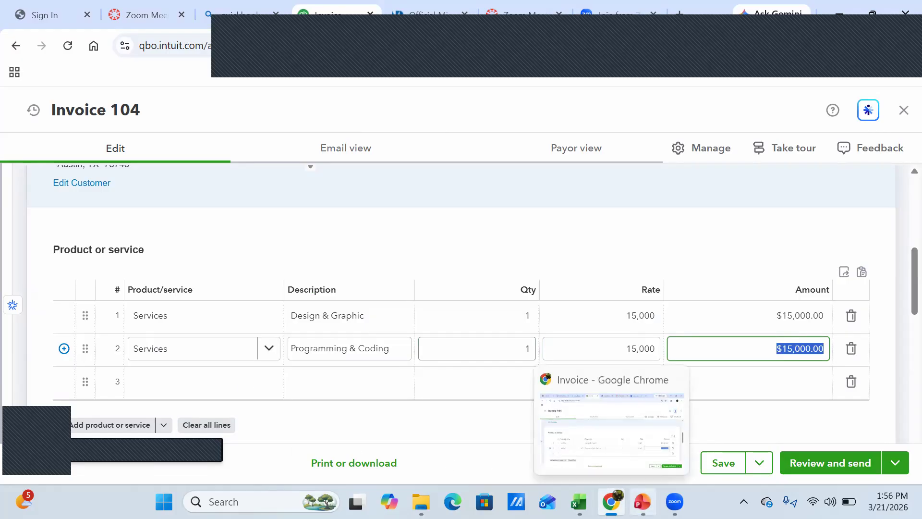
Check the third item on the PowerPoint slide and choose Services as the product or service on invoice line 3.
mouse_move(643, 501)
left_click(631, 443)
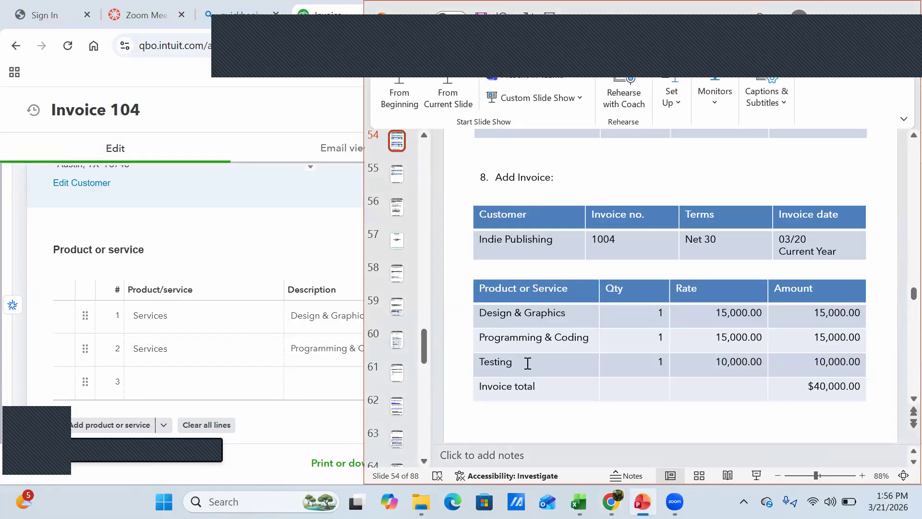
left_click(185, 383)
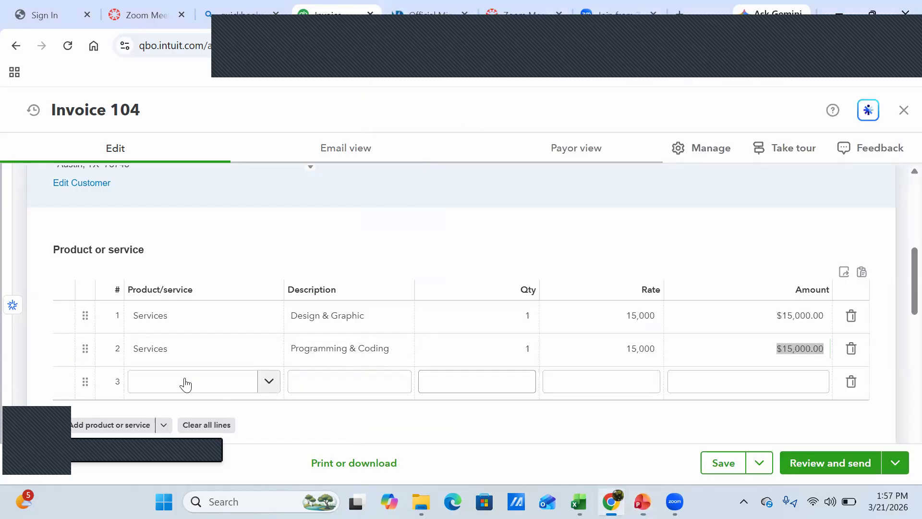
type("se")
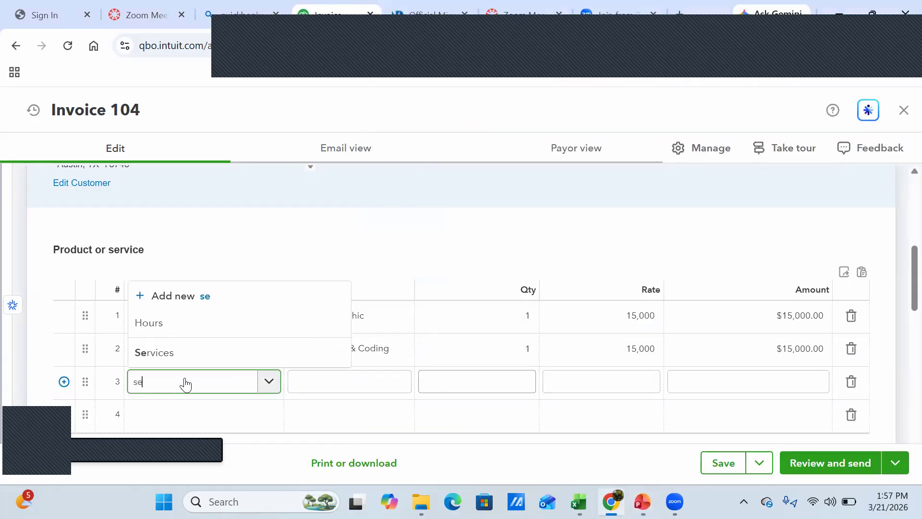
type("rv3")
key("BackSpace")
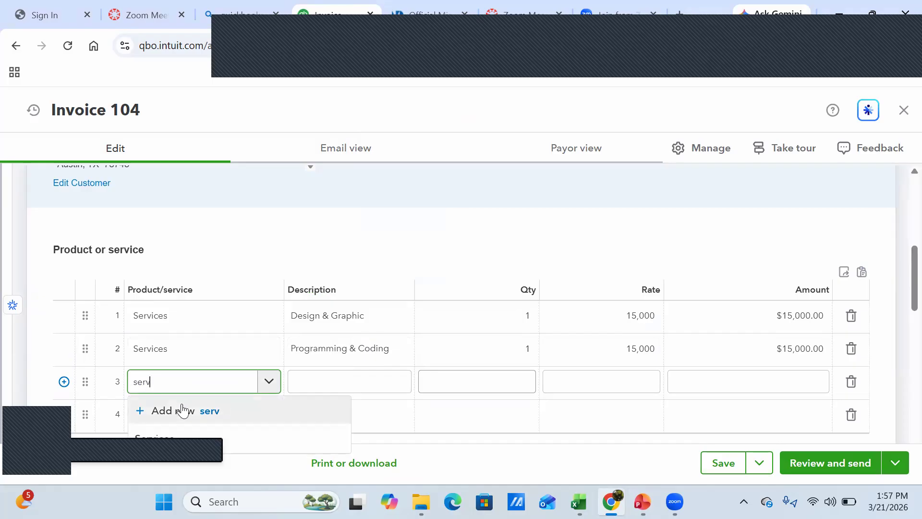
type("ices")
key("Tab")
Describe the third line as Testing with a rate of 10,000 and save the Indie Publishing invoice.
type("Testing")
key("Tab")
key("Tab")
type("100001")
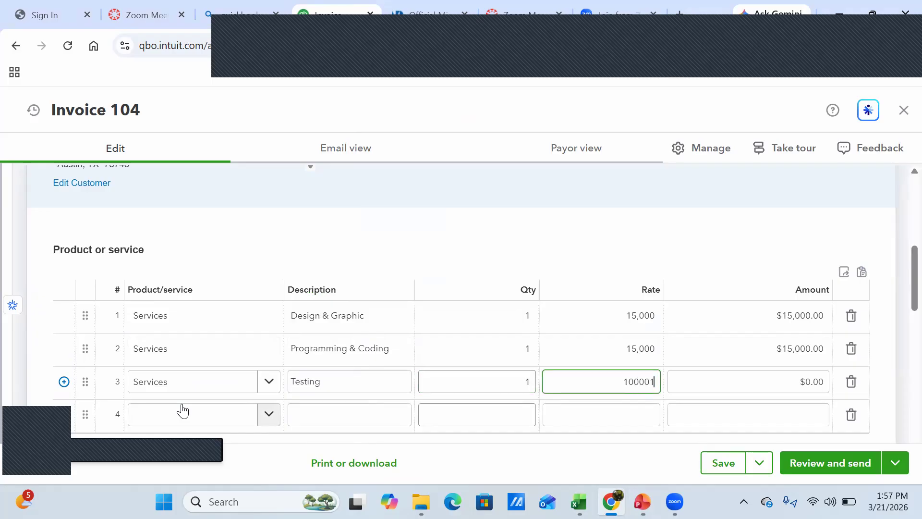
key("BackSpace")
type("-")
key("BackSpace")
type("-")
key("BackSpace")
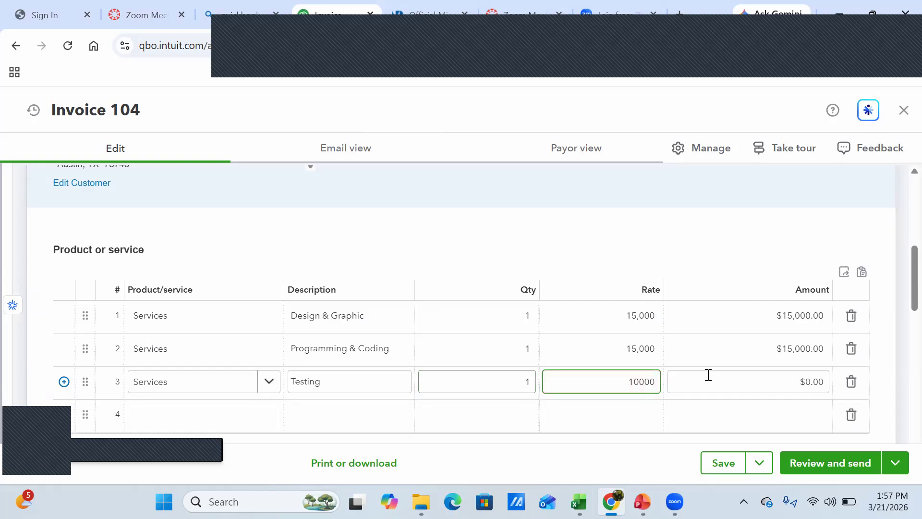
left_click(708, 375)
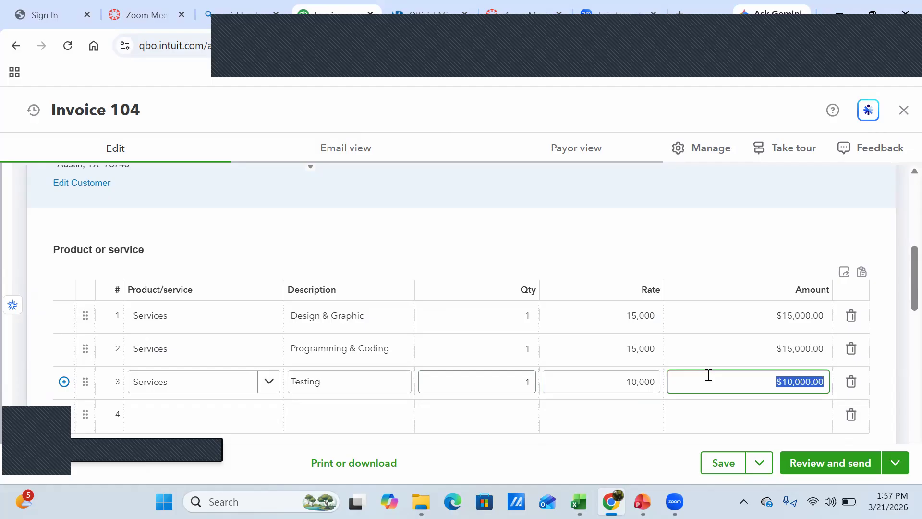
left_click(726, 465)
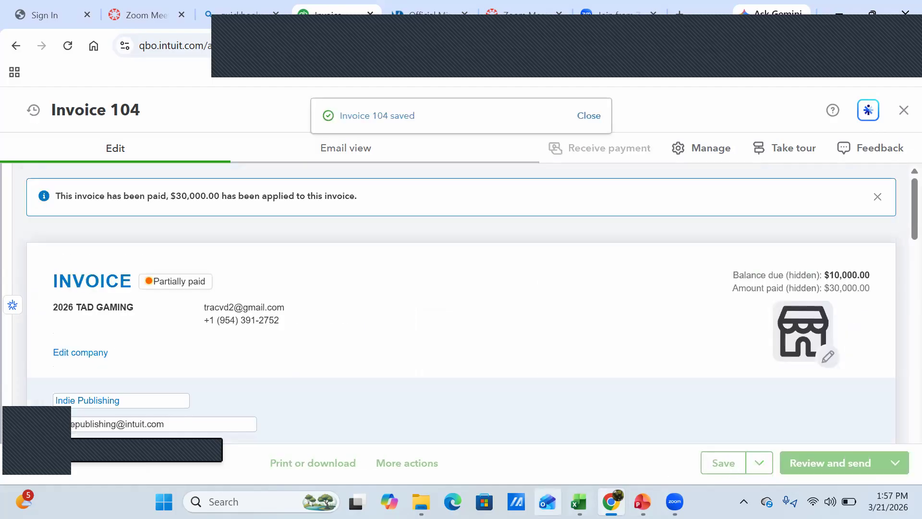
Compare the saved invoice with the PowerPoint slide, reading and dismissing its payment notice and reviewing its line items and totals.
left_click(643, 501)
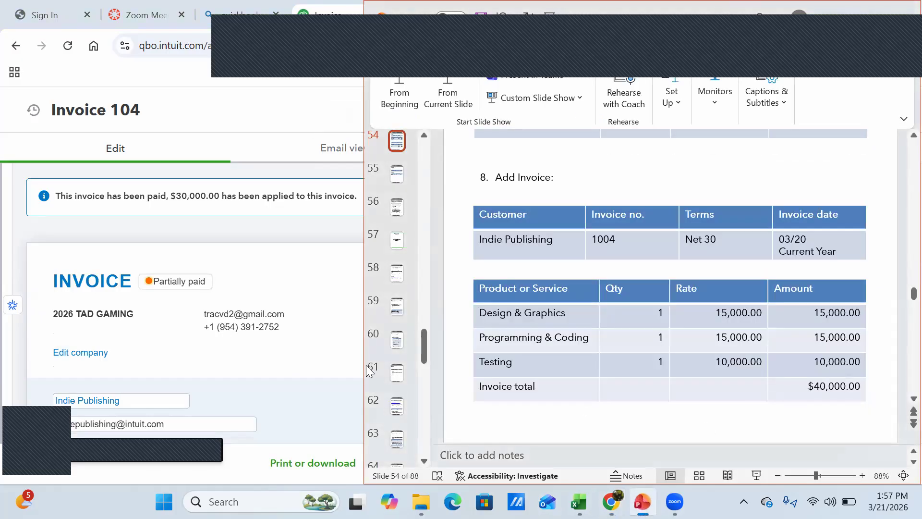
left_click(215, 232)
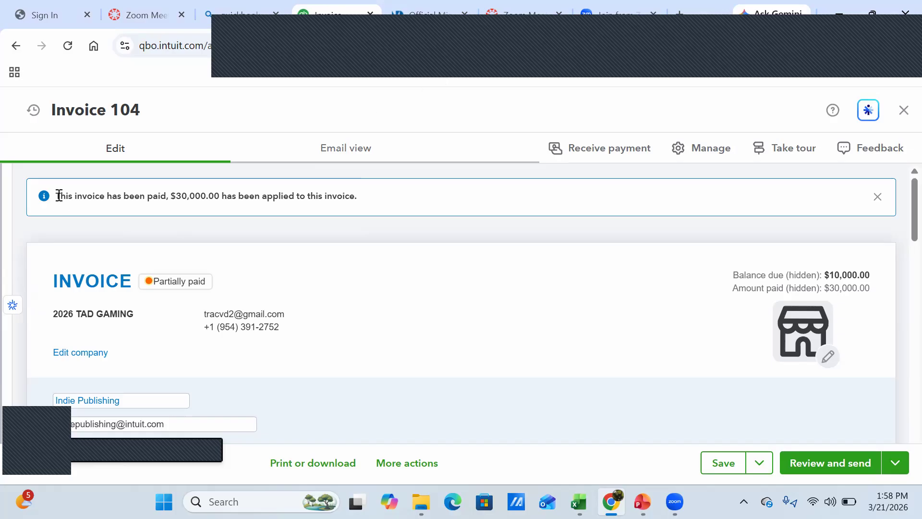
left_click_drag(58, 196, 379, 215)
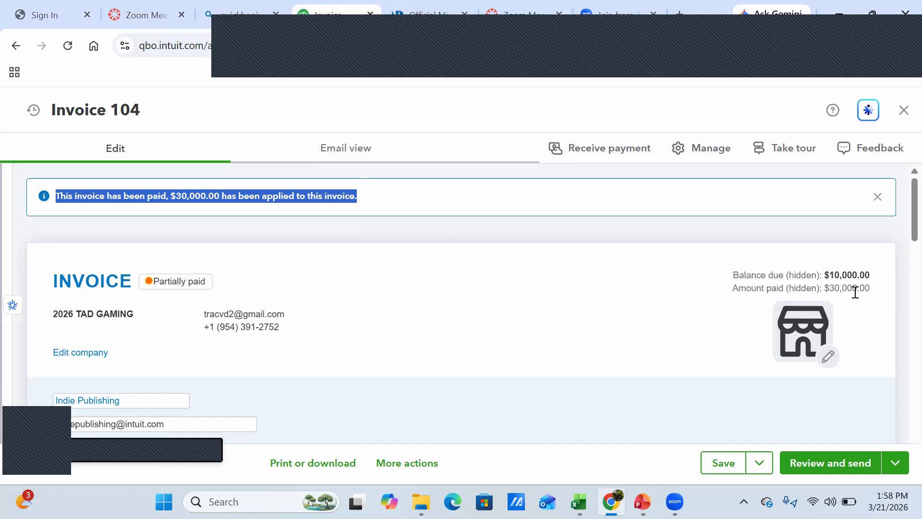
left_click(877, 197)
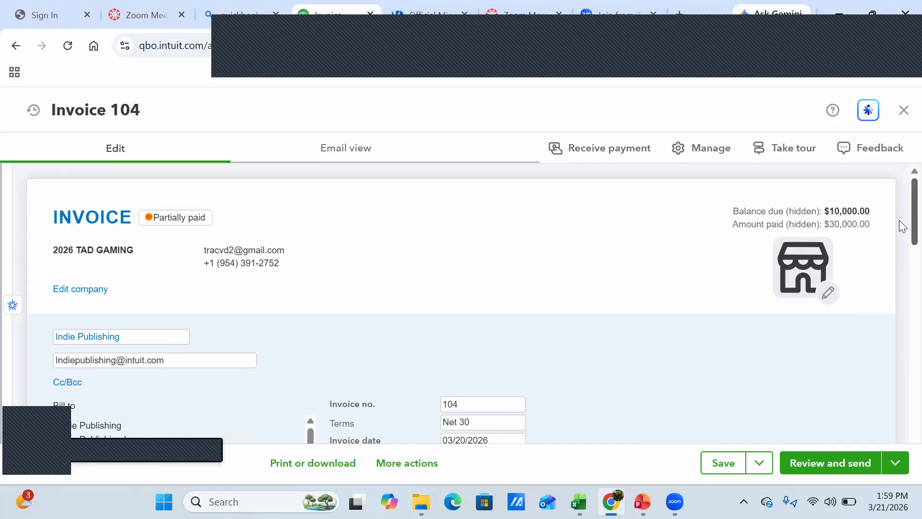
scroll(899, 221, "down", 5)
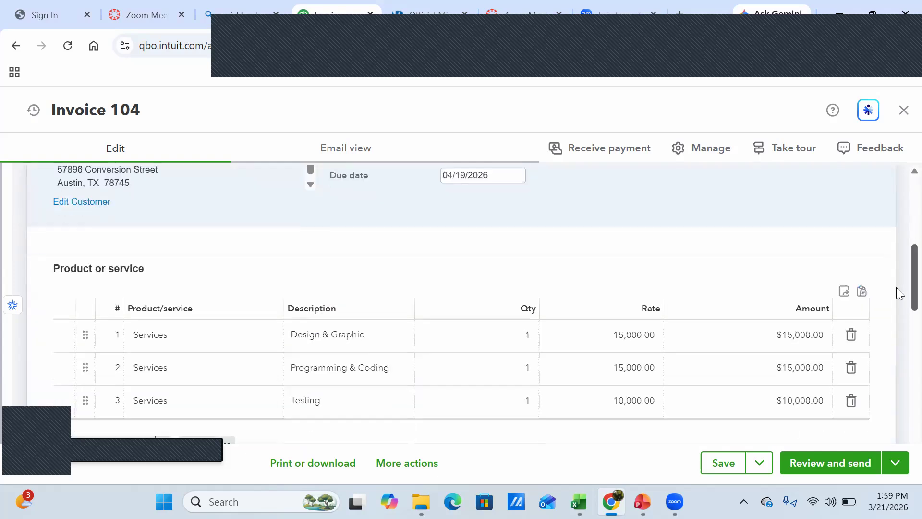
scroll(897, 287, "down", 4)
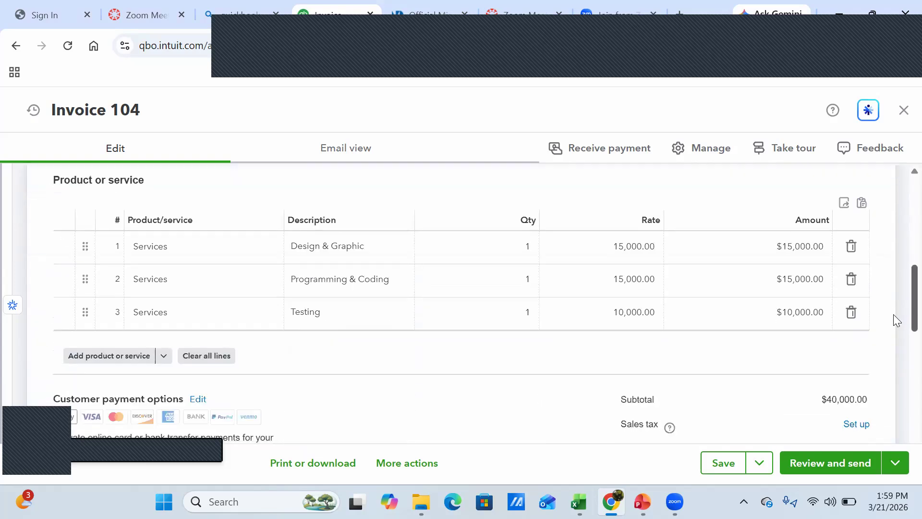
scroll(891, 333, "down", 2)
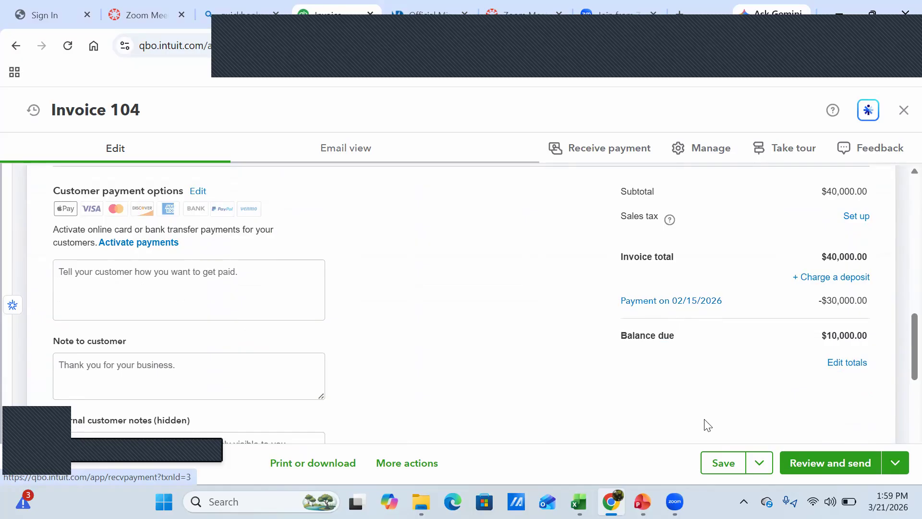
Save the Indie Publishing invoice again, agreeing to modify the linked transaction, and dismiss the save notice.
left_click(726, 463)
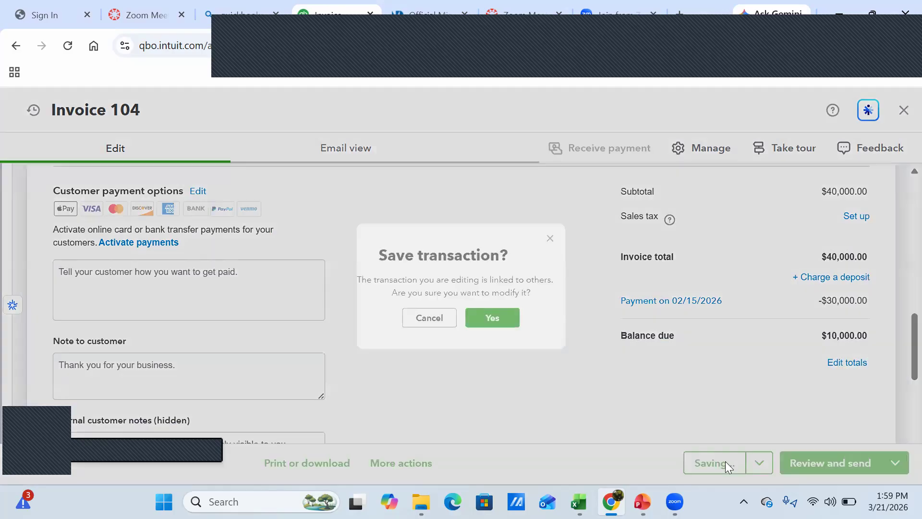
left_click(499, 325)
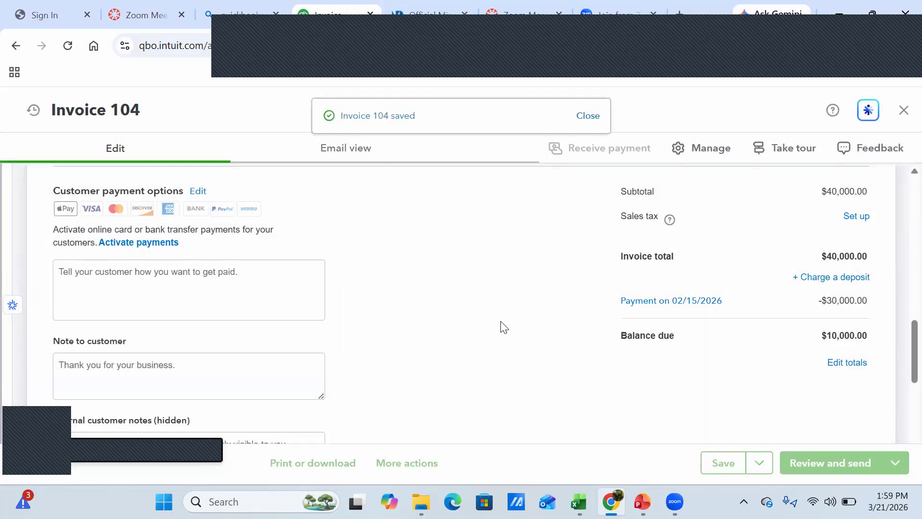
left_click(592, 124)
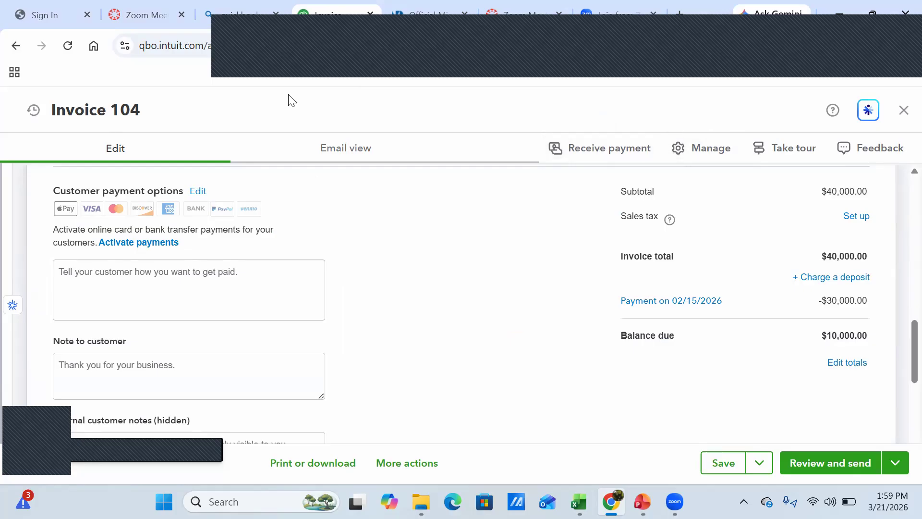
Close invoice 104 and examine the available actions for the Indie Publishing invoice in the invoice list.
left_click(901, 119)
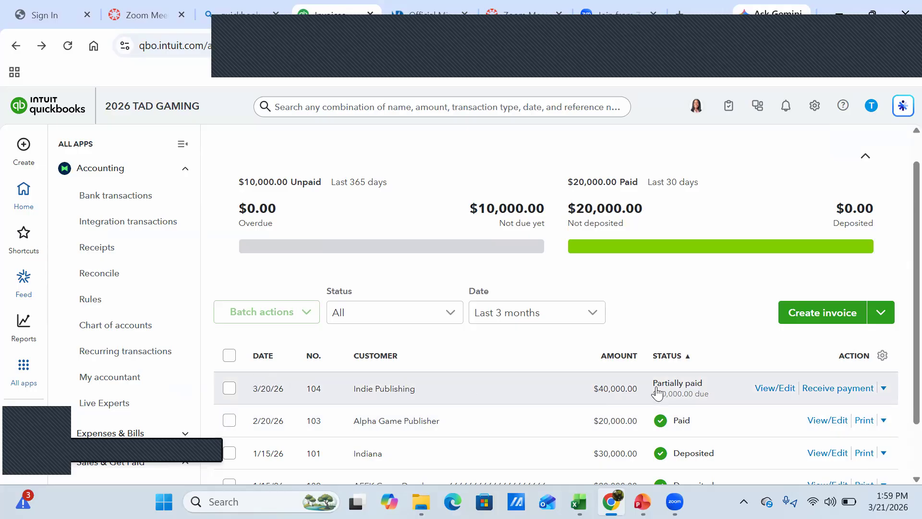
left_click(884, 389)
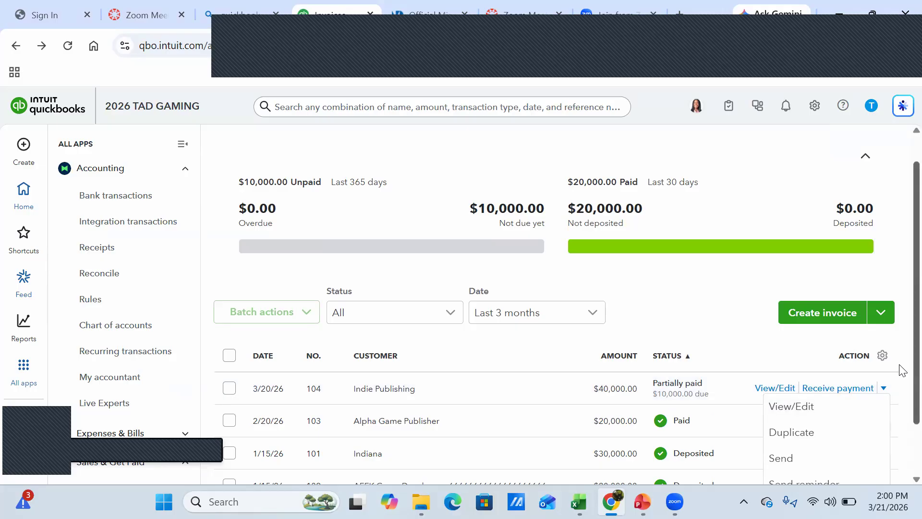
scroll(902, 375, "down", 1)
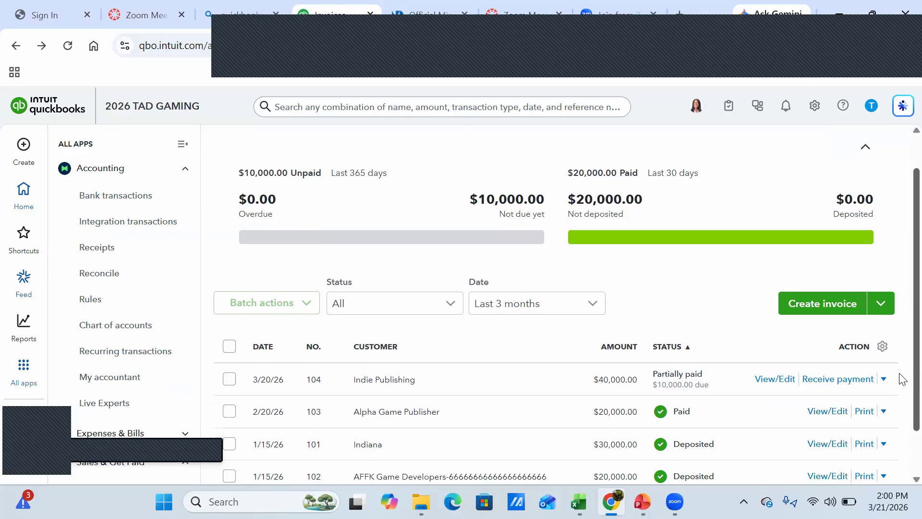
scroll(900, 430, "down", 1)
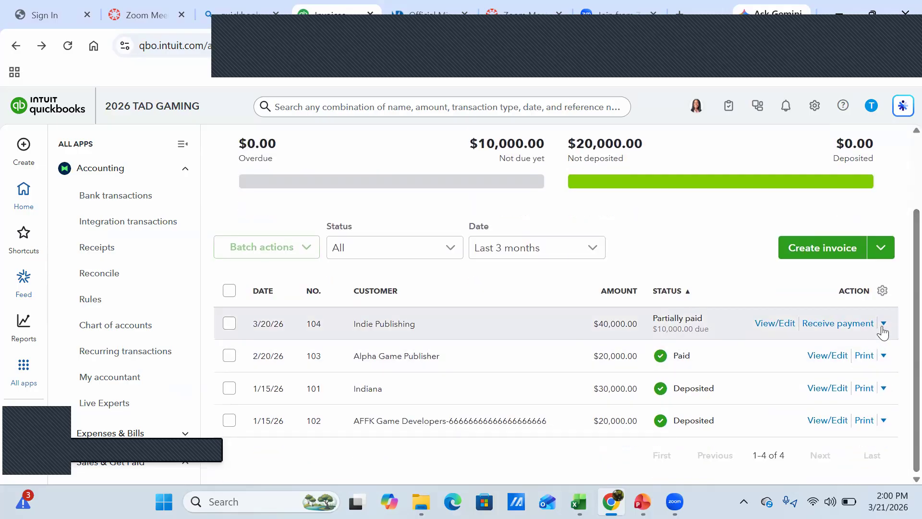
left_click(883, 325)
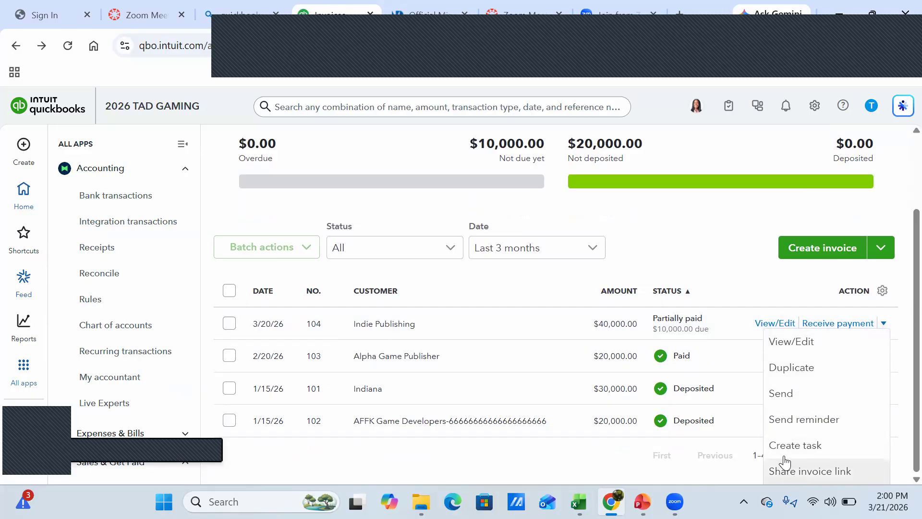
left_click(229, 323)
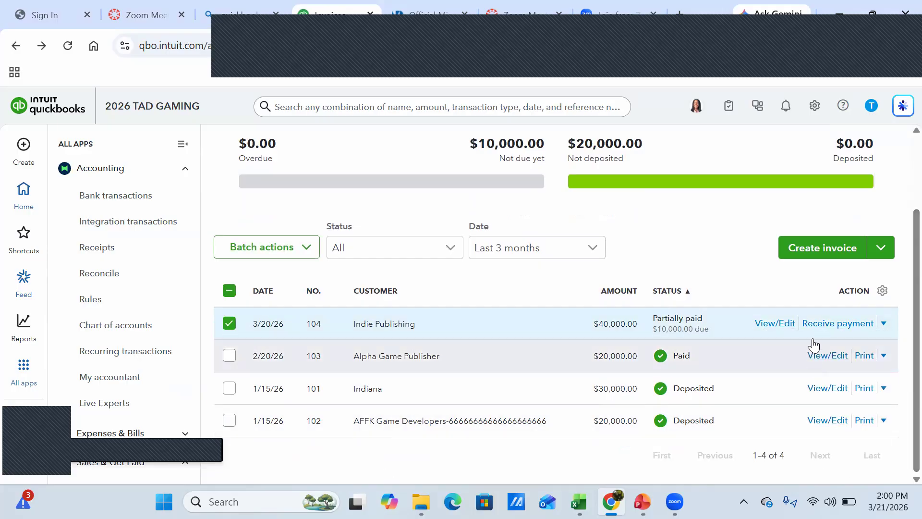
Reopen the Indie Publishing invoice from the list and void it, agreeing to the confirmation.
left_click(788, 324)
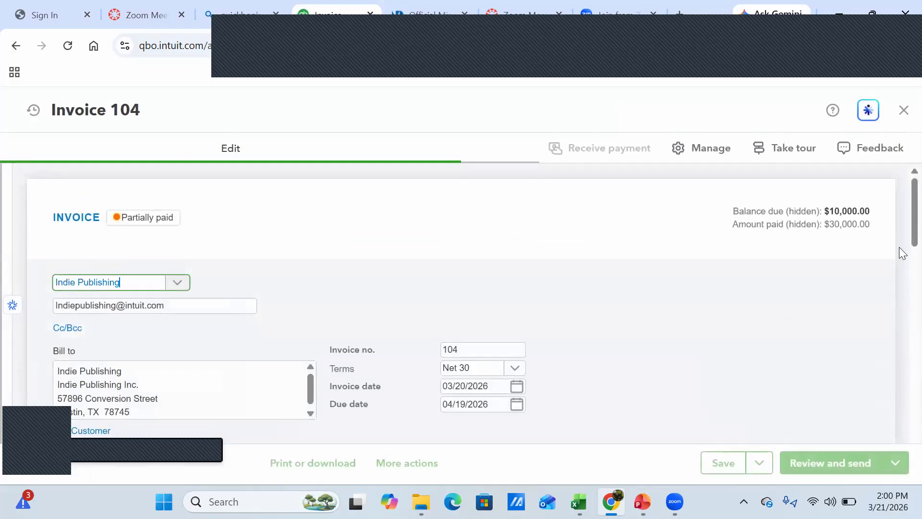
left_click(423, 464)
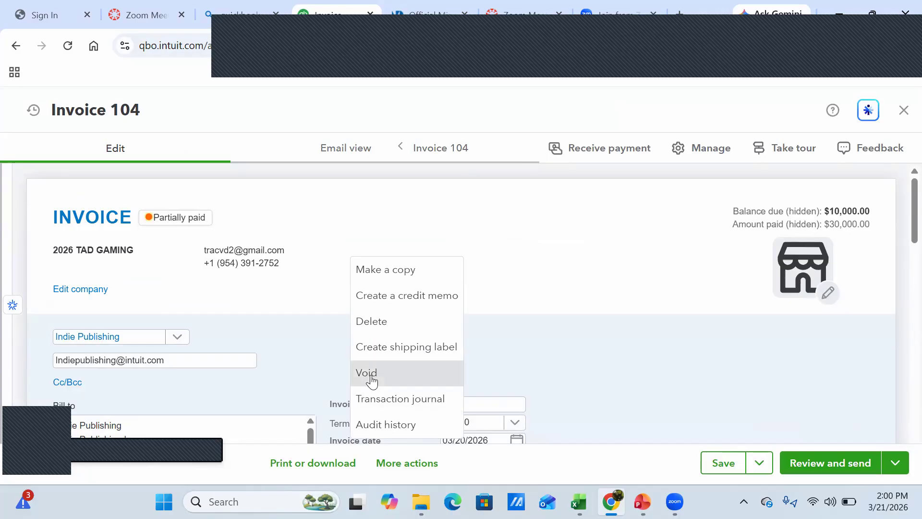
left_click(372, 377)
left_click(485, 356)
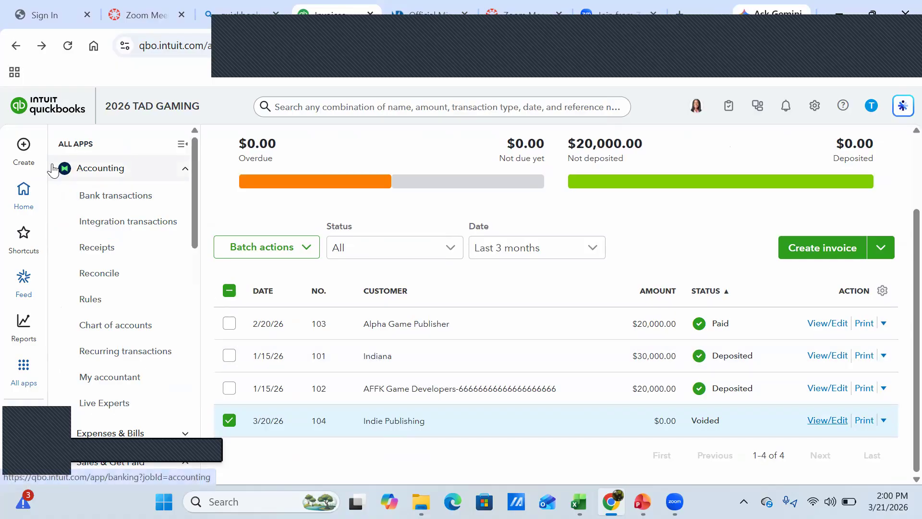
Create a new invoice and choose Indiana as its customer.
left_click(29, 145)
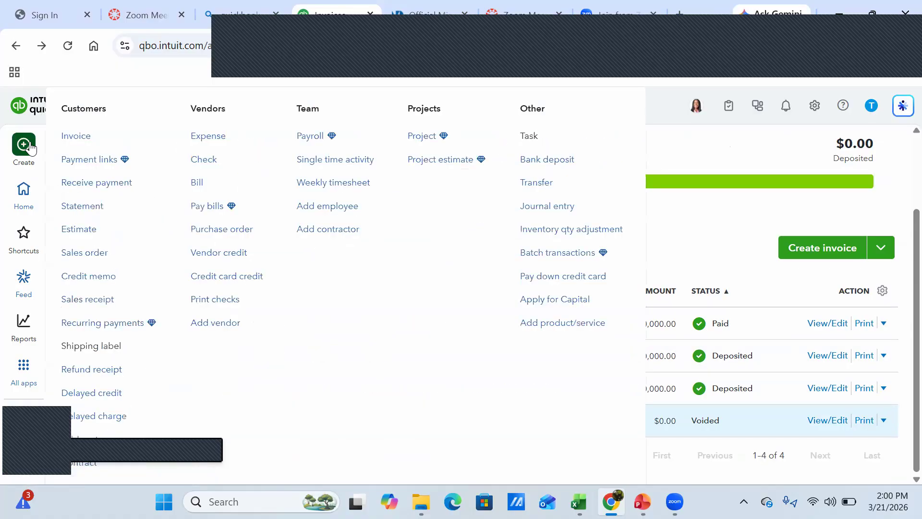
left_click(87, 145)
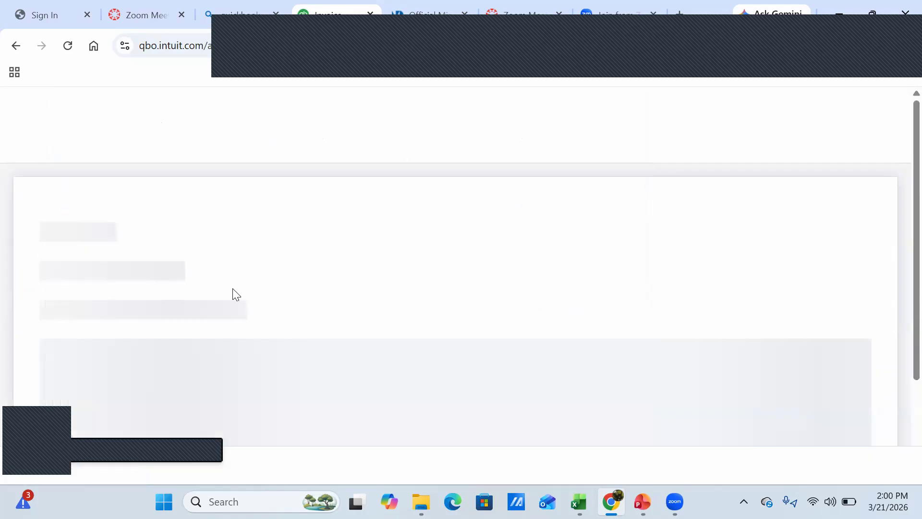
type("2")
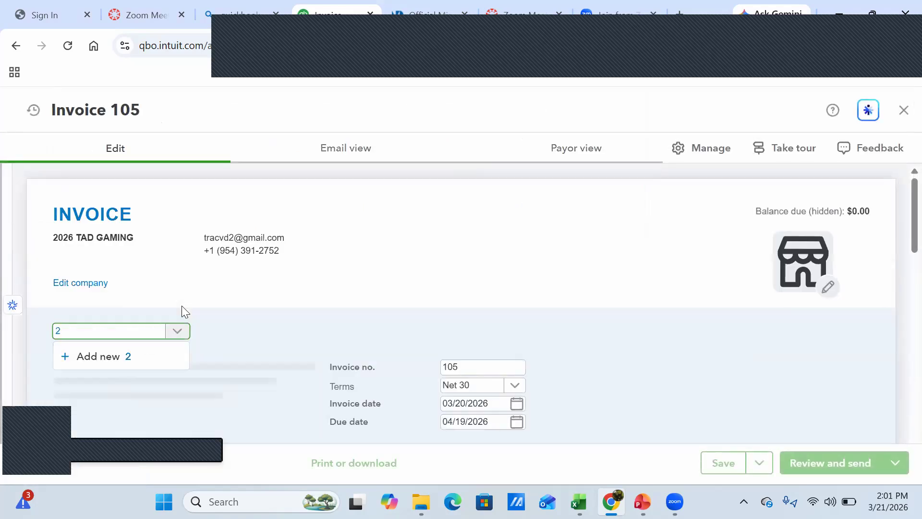
key("BackSpace")
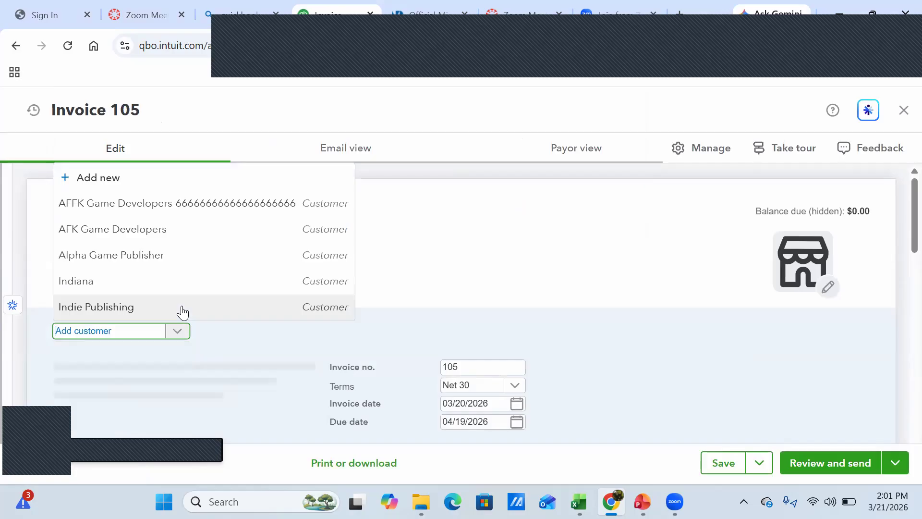
left_click(149, 286)
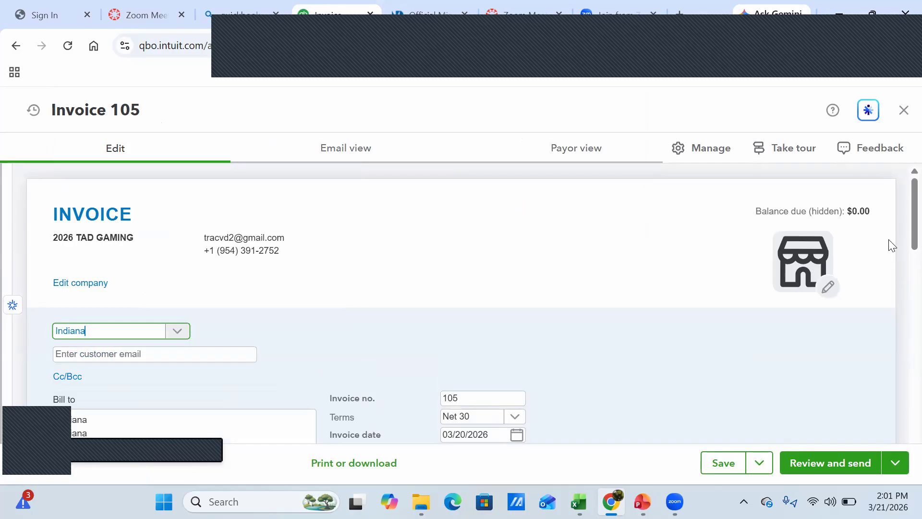
Choose Services as the product or service on line 1 of the new invoice.
left_click(899, 226)
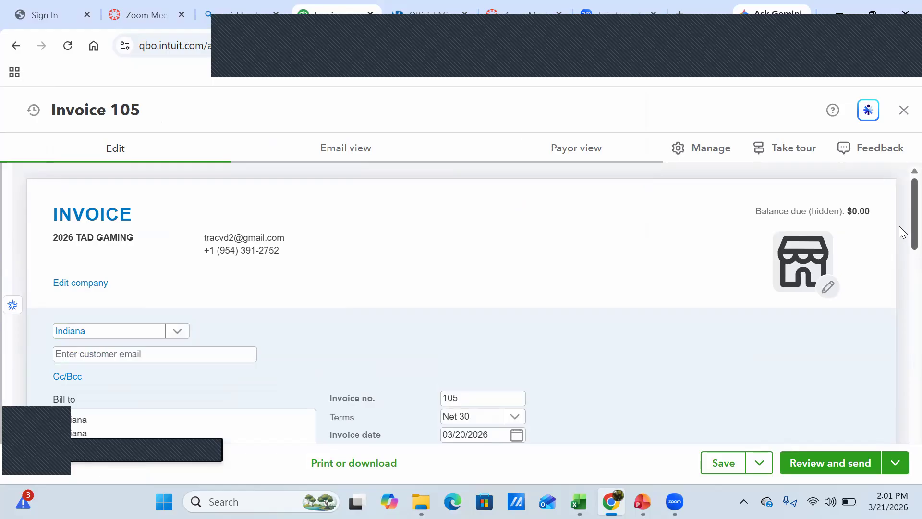
scroll(899, 226, "down", 3)
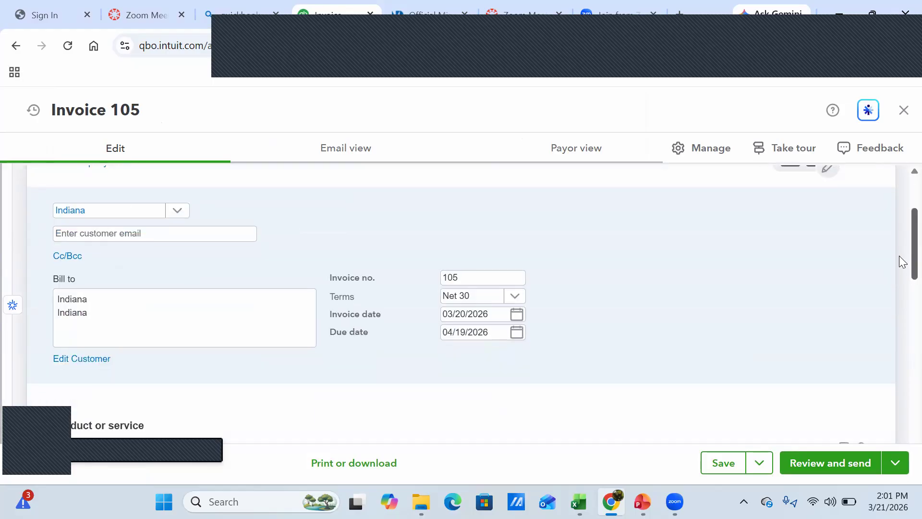
scroll(899, 256, "down", 5)
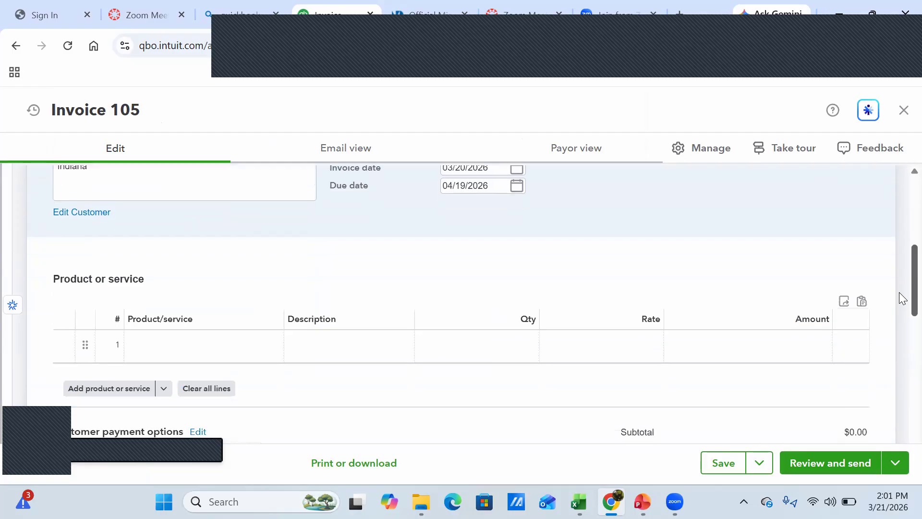
left_click(183, 270)
left_click(184, 270)
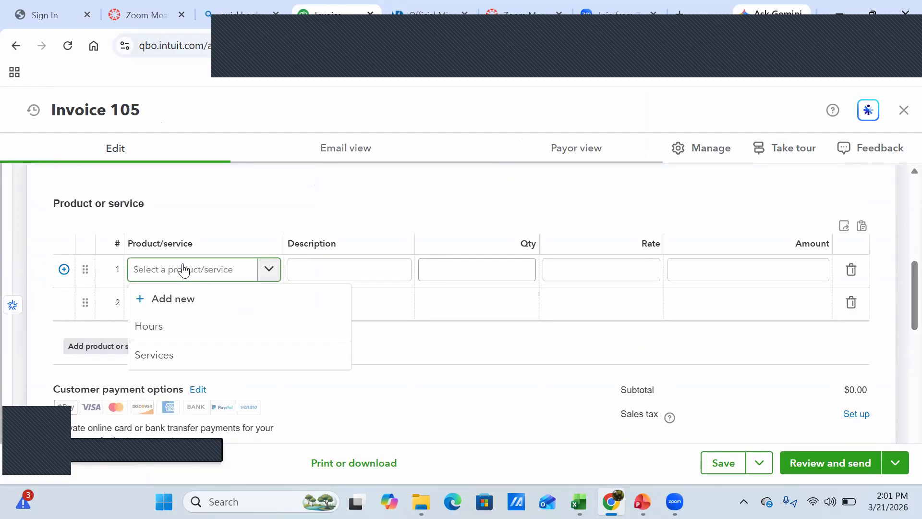
left_click(163, 360)
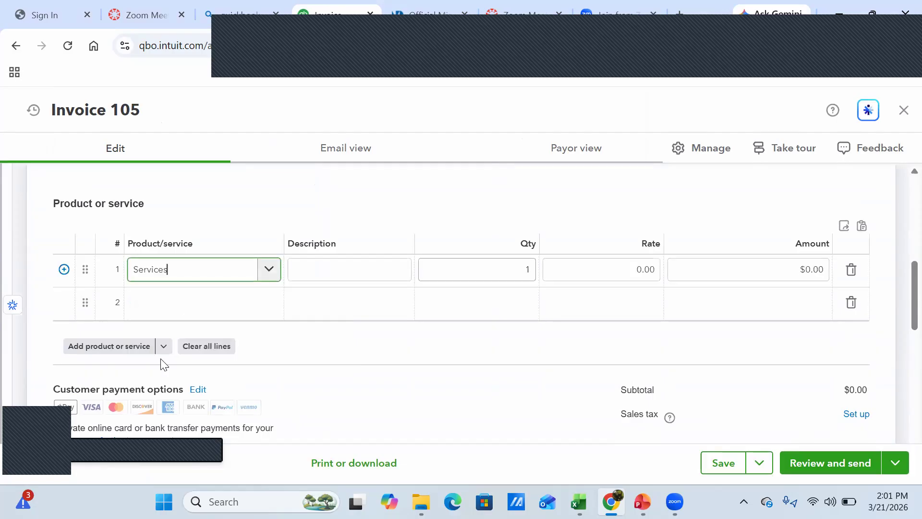
Check the first item on the PowerPoint slide and describe line 1 as Design & Graphic with a rate of 15,000.
left_click(342, 275)
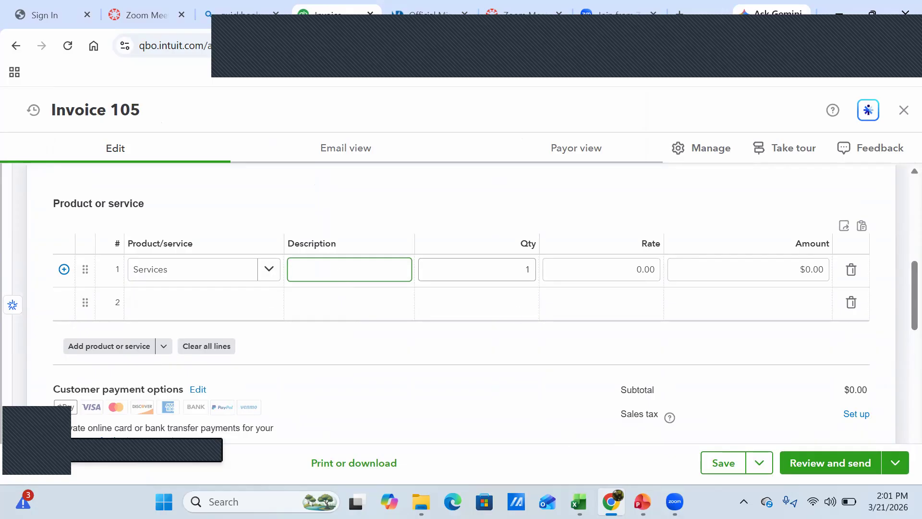
left_click(642, 502)
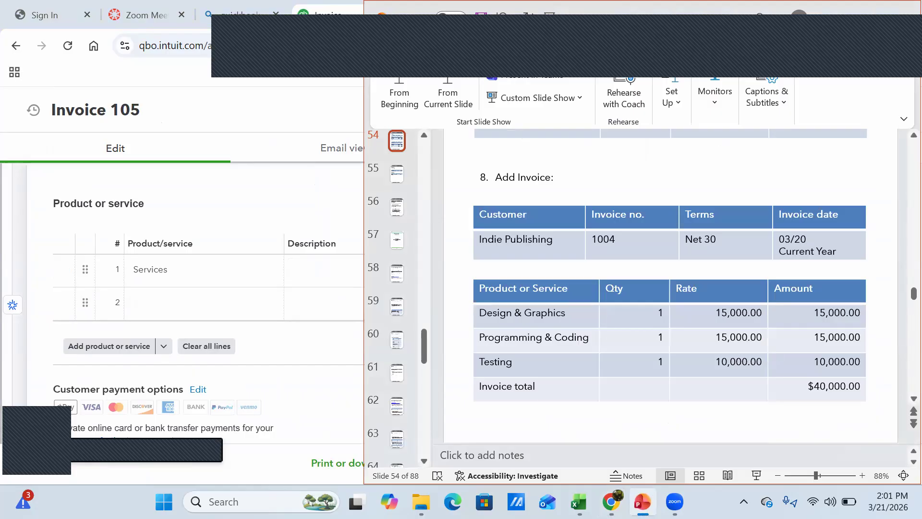
left_click(335, 268)
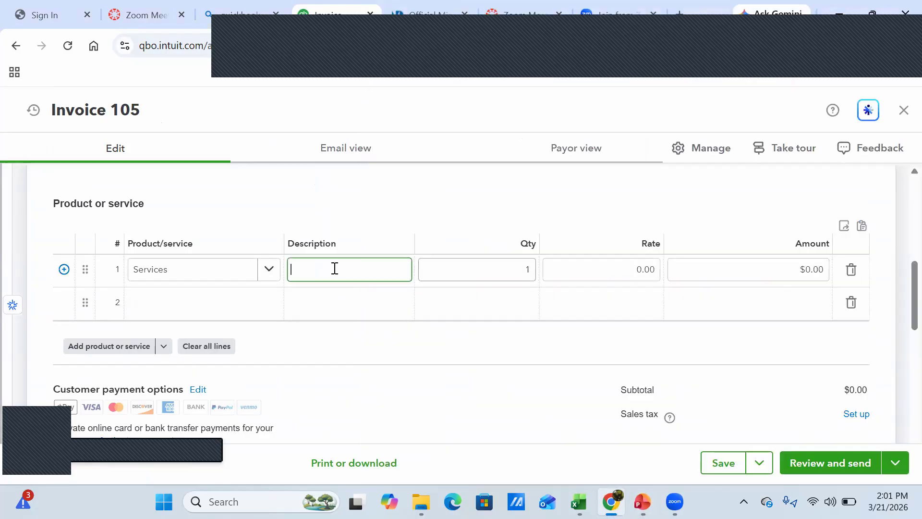
type("Design & Graphic")
left_click(615, 262)
type("15000")
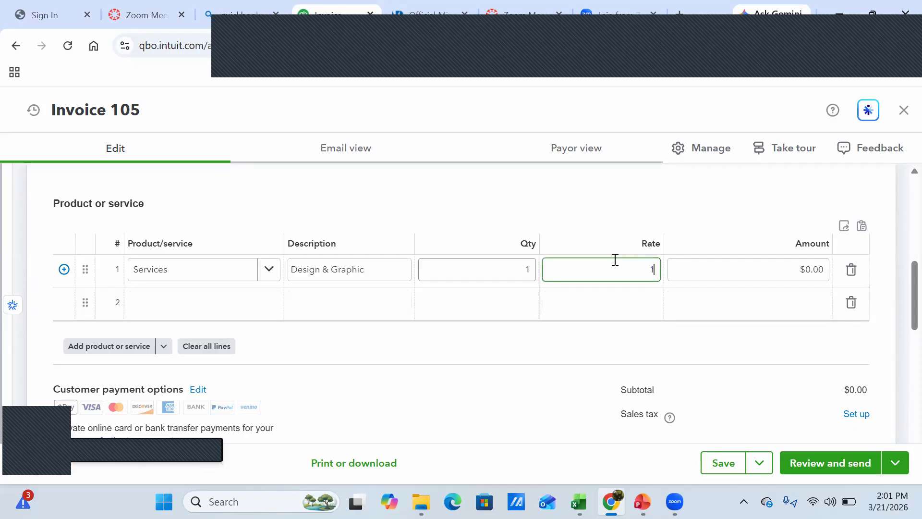
key("Tab")
key("Tab")
key("Tab")
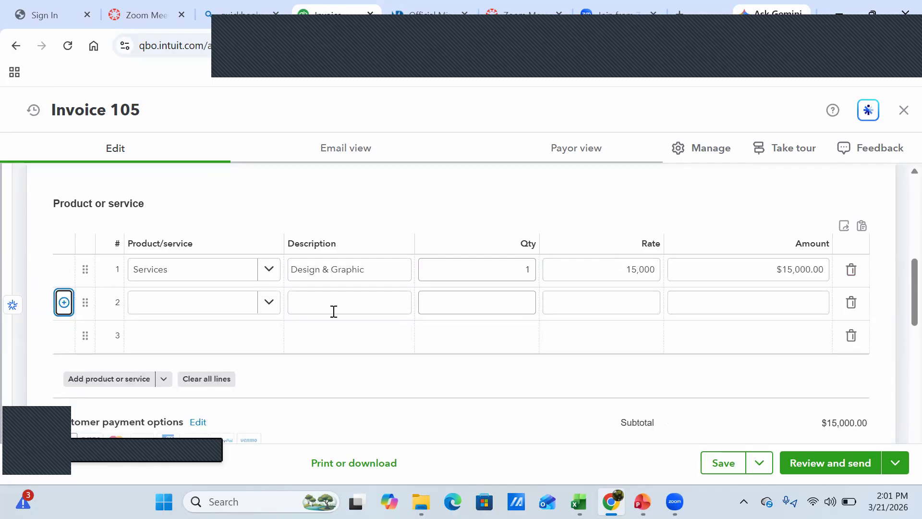
Fill invoice line 2 with Services, described as Programming & Coding, at a rate of 15,000.
left_click(269, 308)
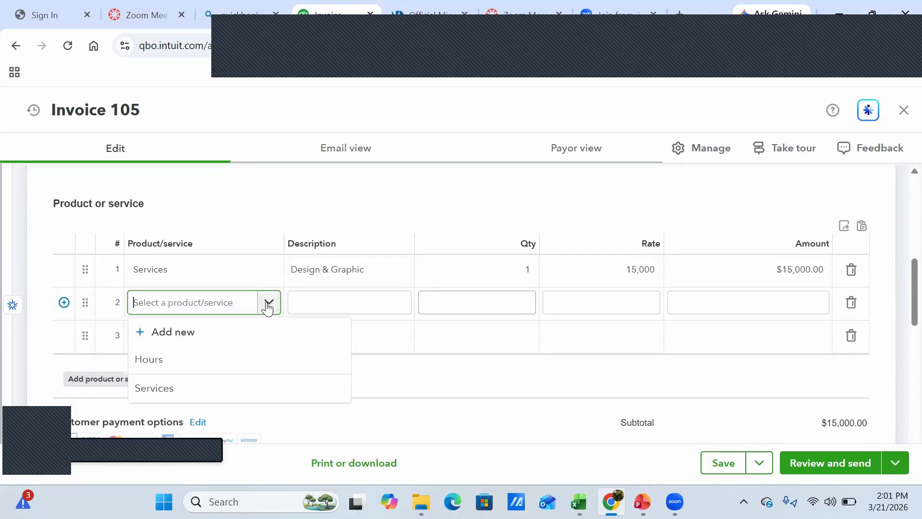
left_click(196, 388)
left_click(308, 303)
type("Pro")
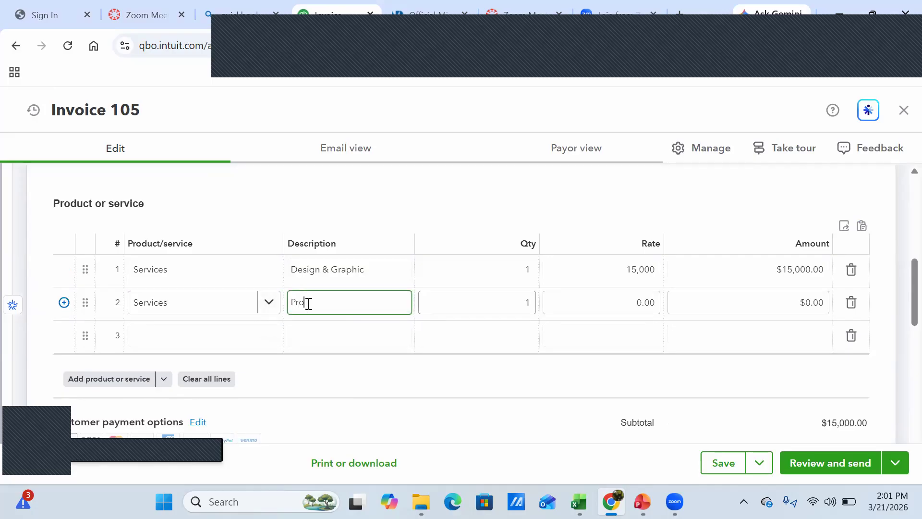
type("gramming")
type("Coding")
key("Tab")
key("Tab")
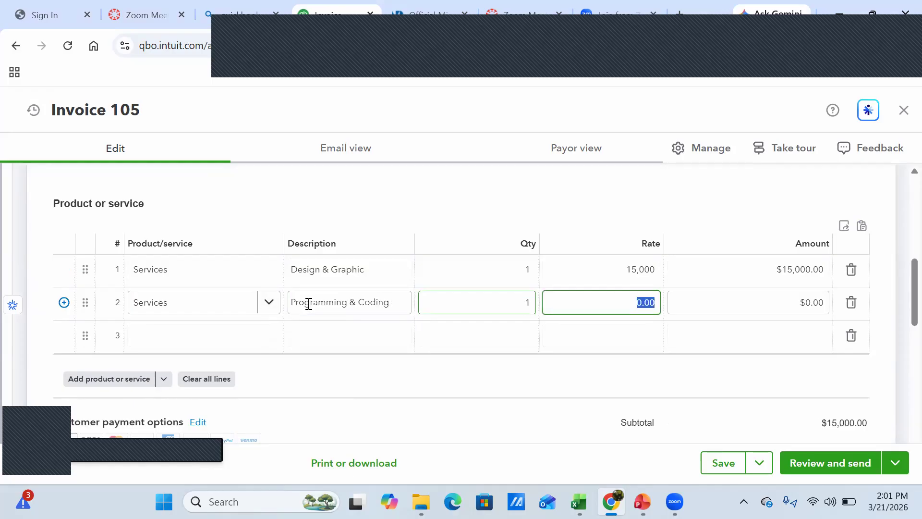
type("15000")
key("Tab")
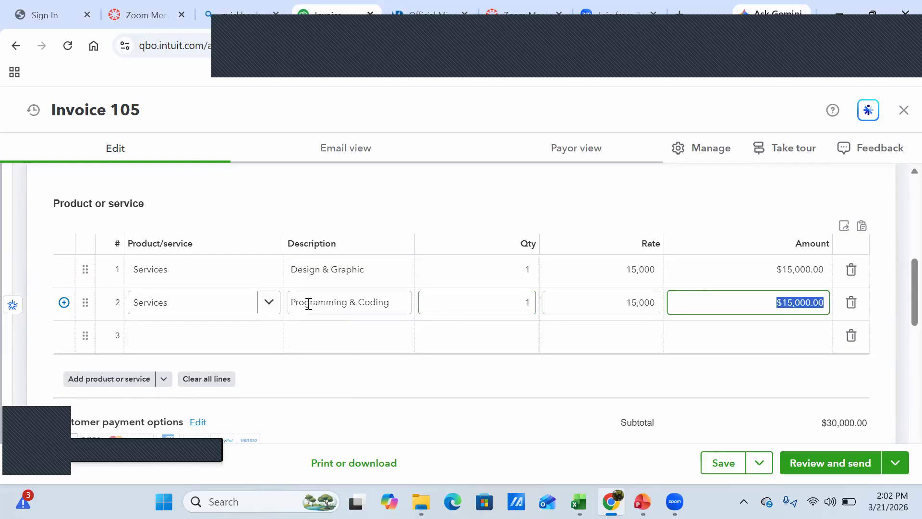
key("Tab")
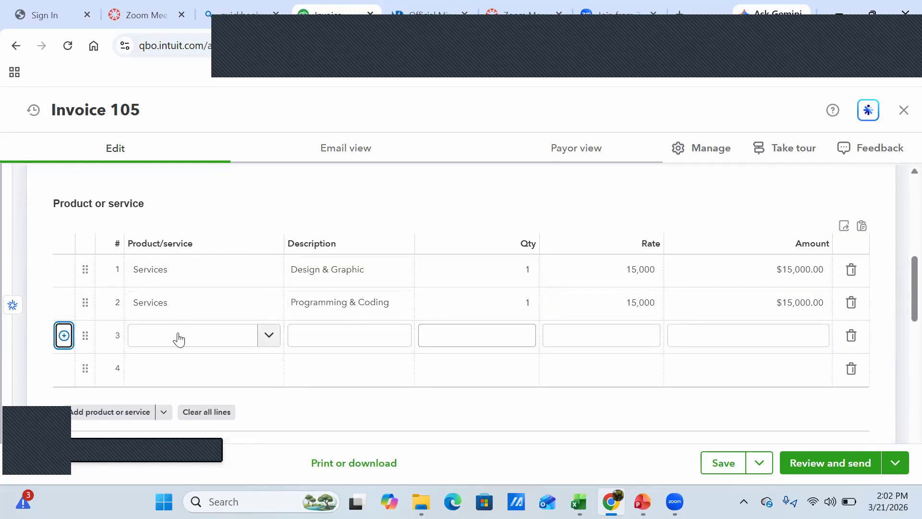
left_click(179, 339)
type("Te")
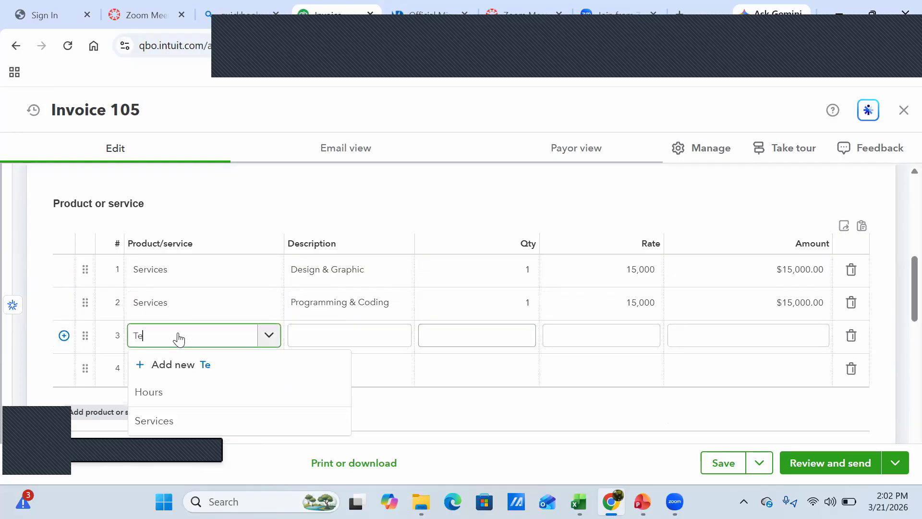
type("sting")
key("Tab")
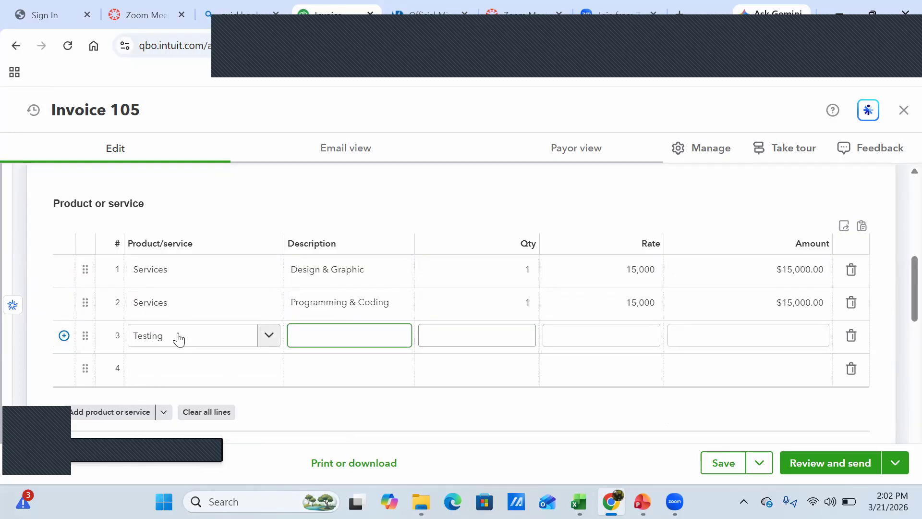
type("2")
Replace the product or service on invoice line 3 with Services.
left_click(179, 340)
type("222")
key("BackSpace")
key("BackSpace")
key("BackSpace")
type("S")
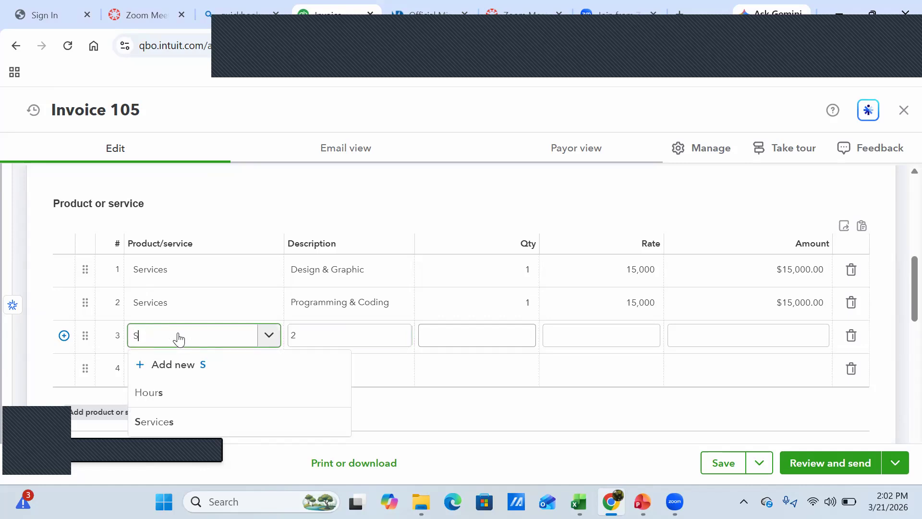
type("erviced")
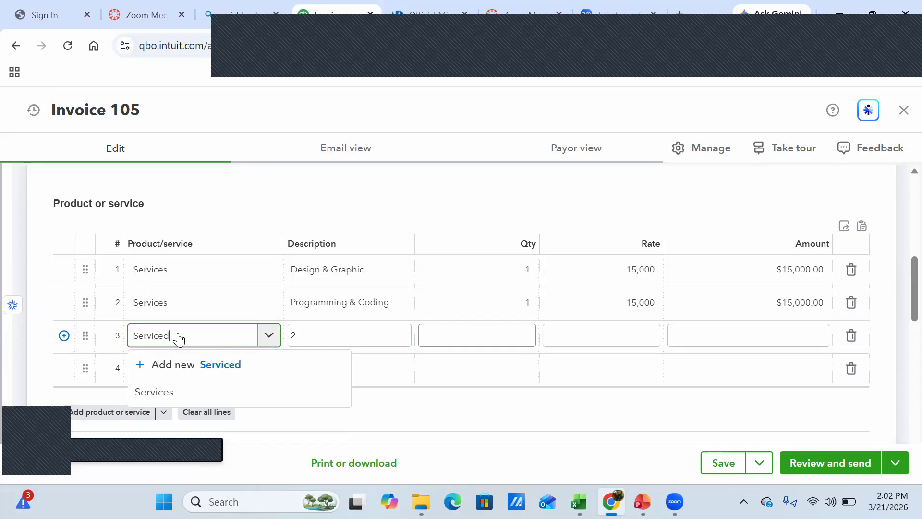
key("BackSpace")
type("s")
key("Tab")
Describe invoice line 3 as Testing and set its rate to 10,000.
type("Tr")
key("BackSpace")
type("esting")
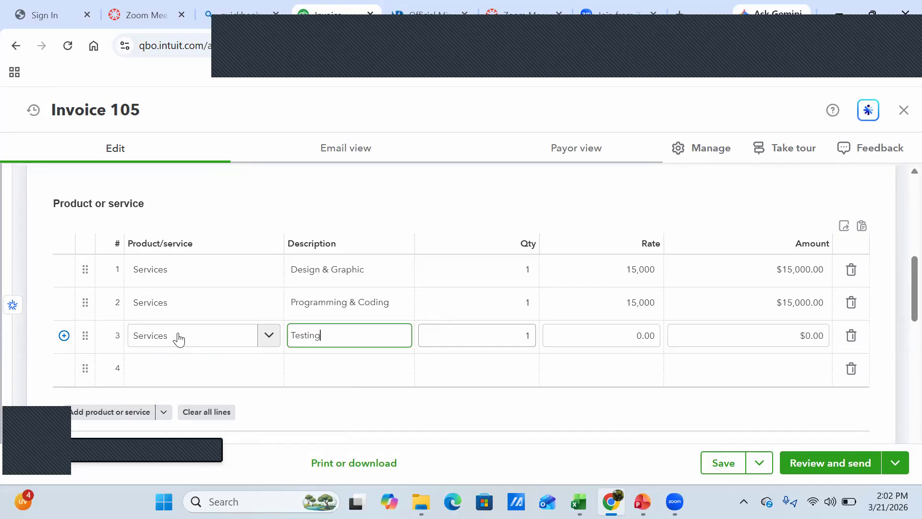
key("Tab")
key("Tab")
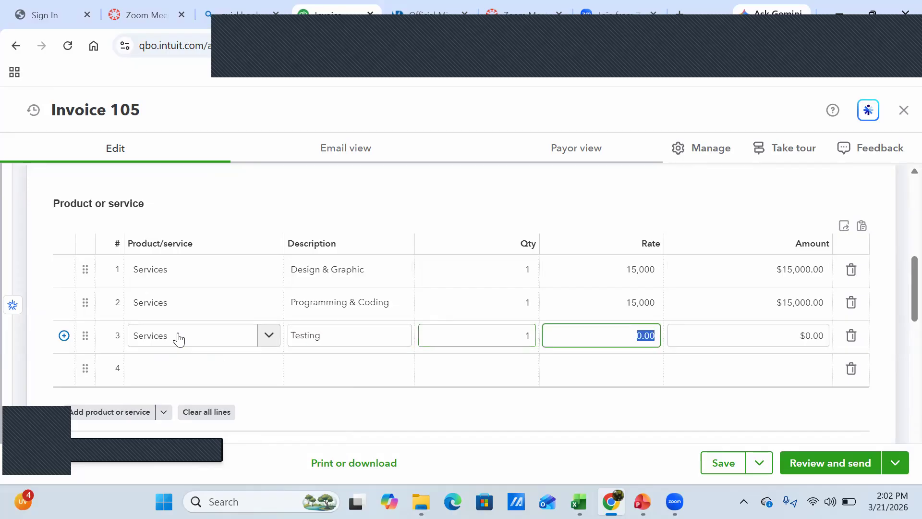
type("10000")
key("Tab")
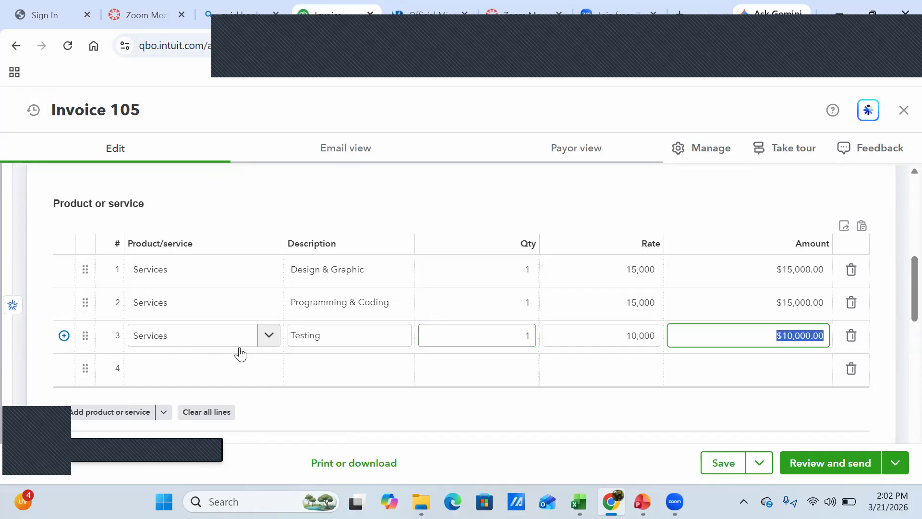
Save invoice 105, review its header details and close it to return to the invoice list.
left_click(726, 463)
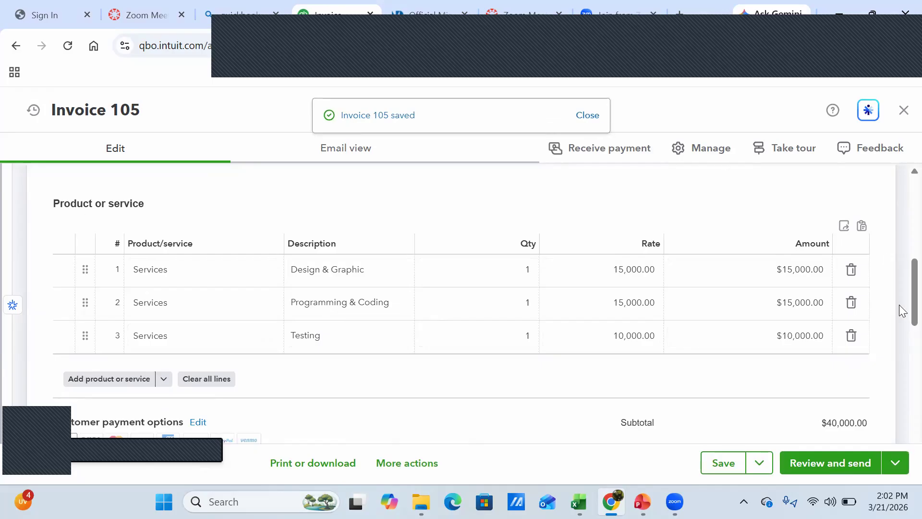
scroll(899, 303, "up", 1)
scroll(899, 192, "up", 5)
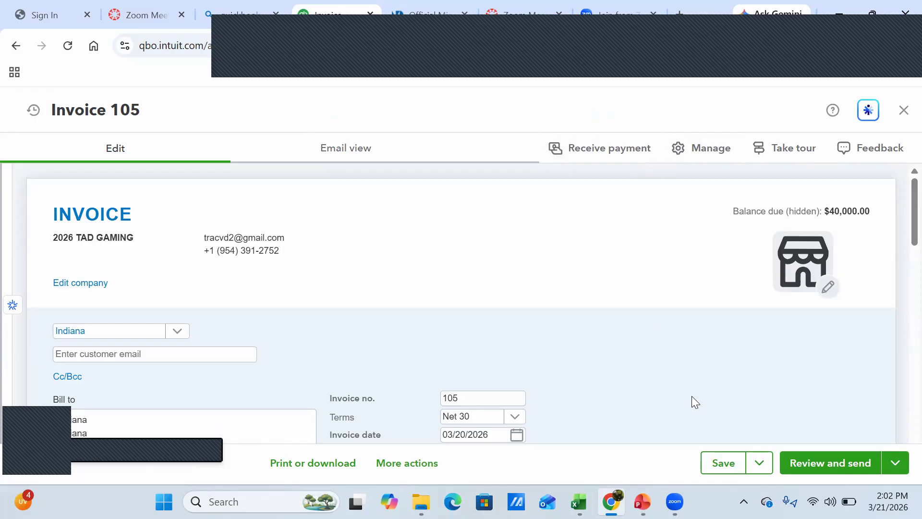
left_click(904, 115)
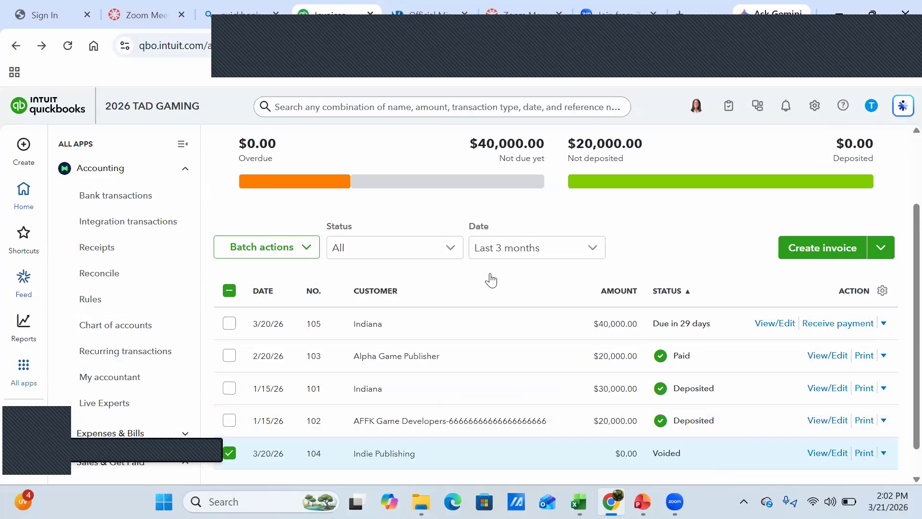
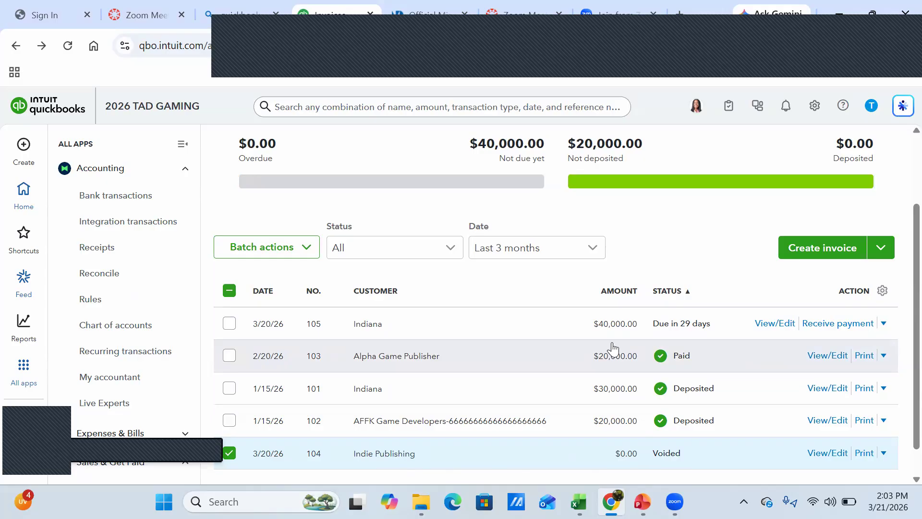
Switch to PowerPoint and read the Module 7 activities following the Indie Publishing invoice, covering receiving payment, recording the deposit and creating reports.
left_click(643, 501)
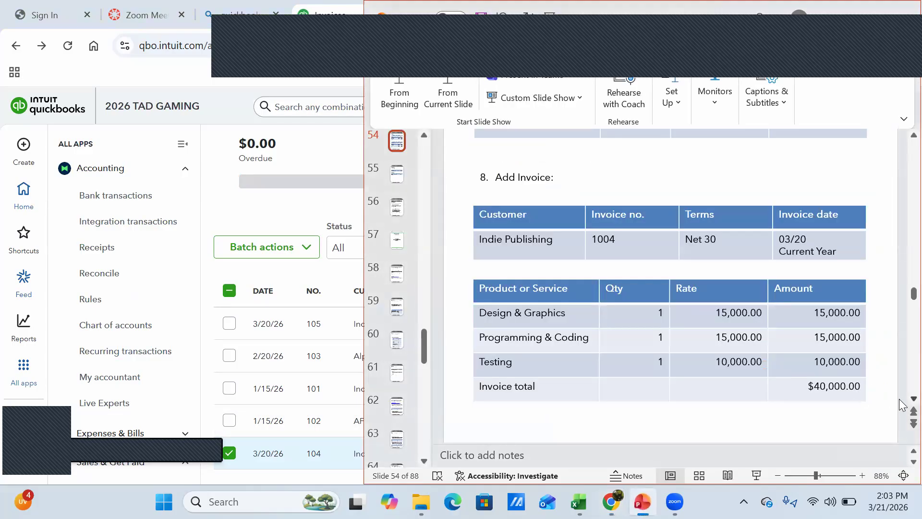
scroll(902, 405, "down", 3)
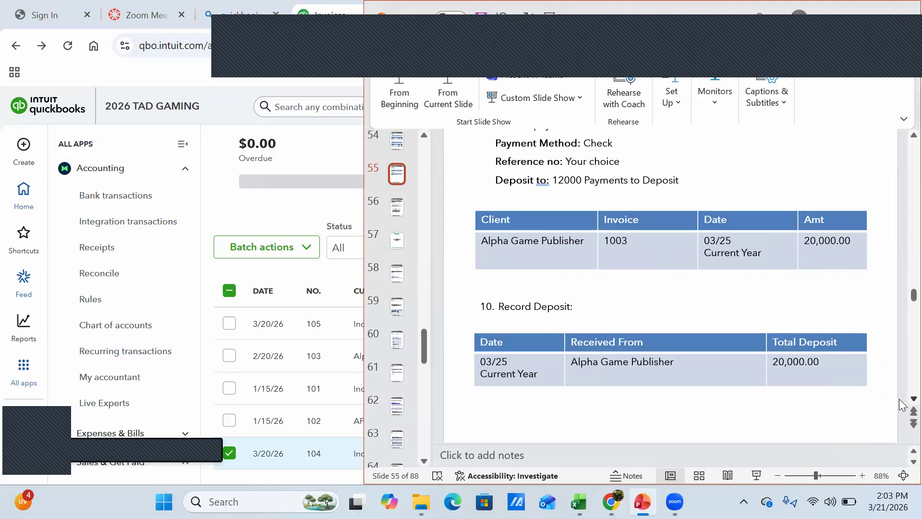
scroll(901, 405, "down", 5)
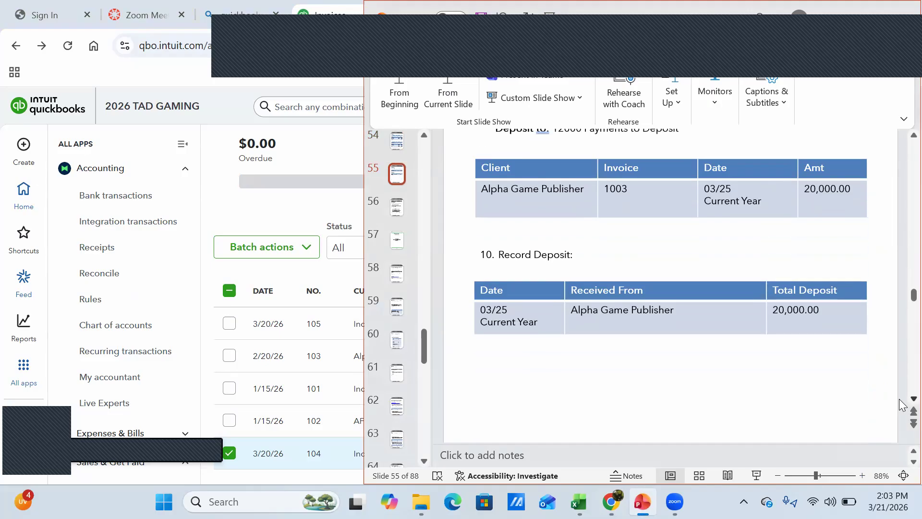
scroll(902, 405, "down", 3)
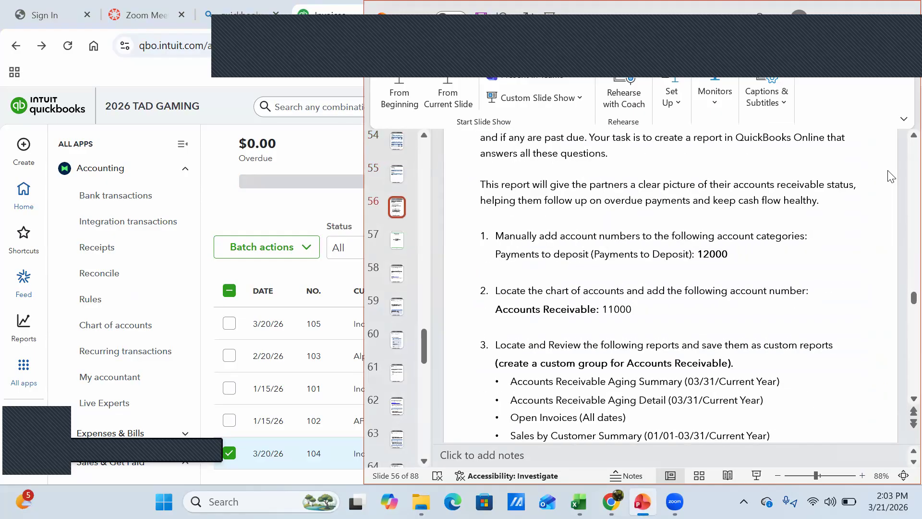
scroll(902, 139, "up", 3)
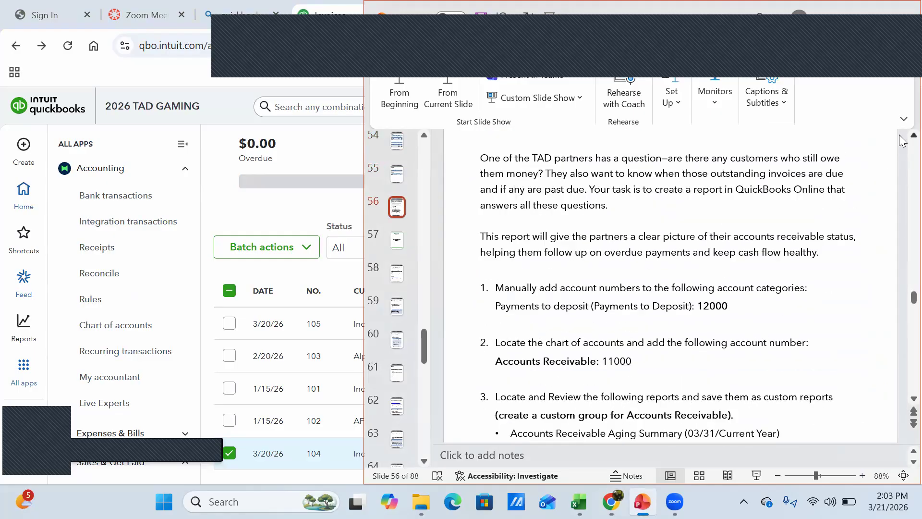
scroll(901, 139, "up", 6)
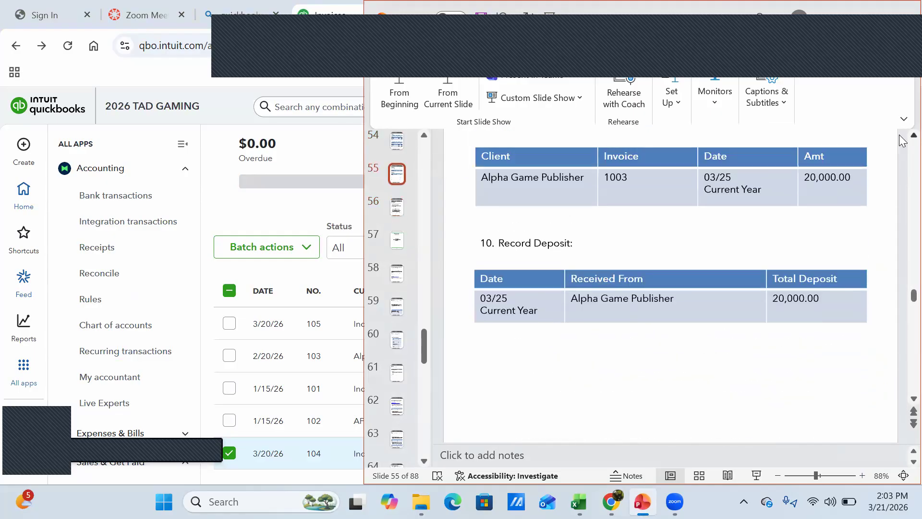
scroll(901, 140, "up", 4)
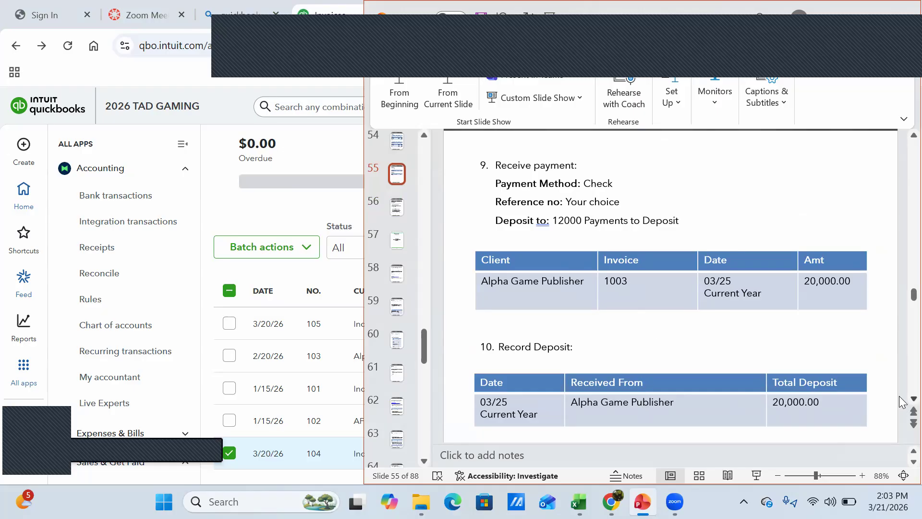
scroll(902, 404, "down", 2)
scroll(902, 403, "down", 2)
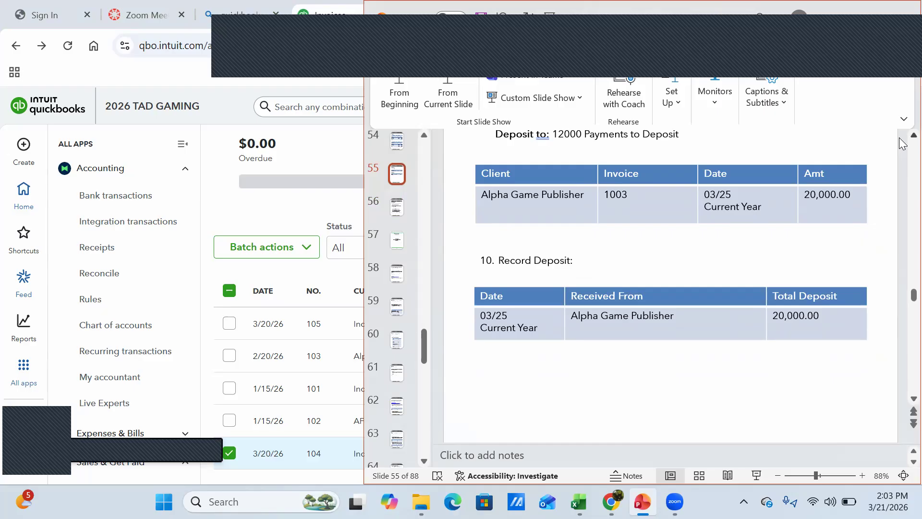
Review the Module 7 activities backwards from Add Invoice 1004 to the first Add Invoice activity for invoice 1001.
scroll(902, 143, "up", 5)
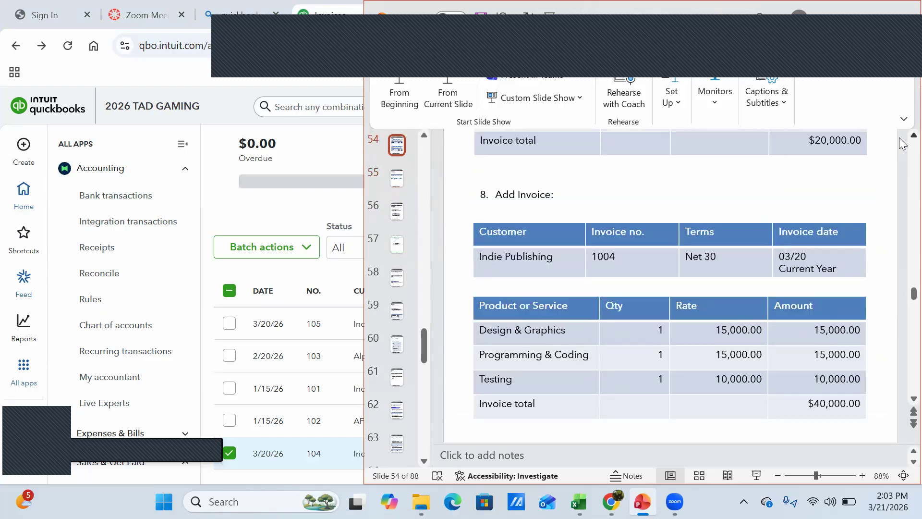
scroll(902, 143, "up", 3)
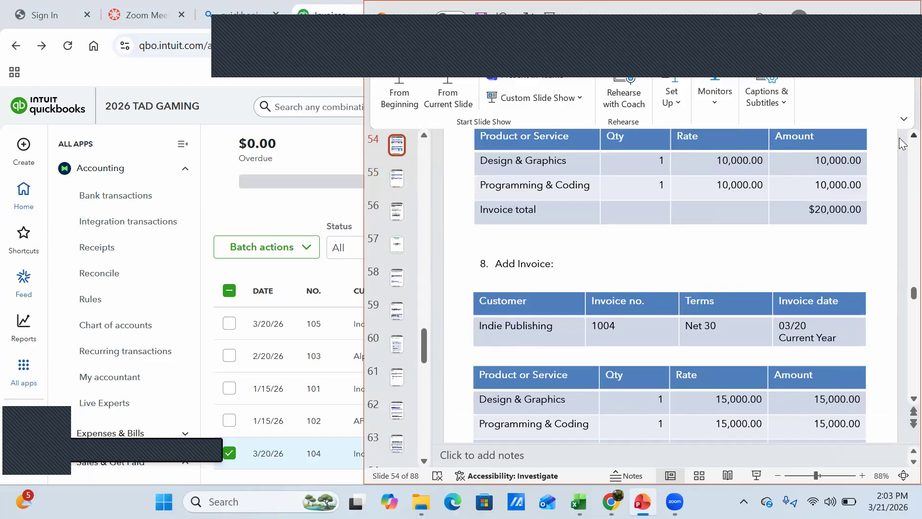
scroll(902, 143, "up", 4)
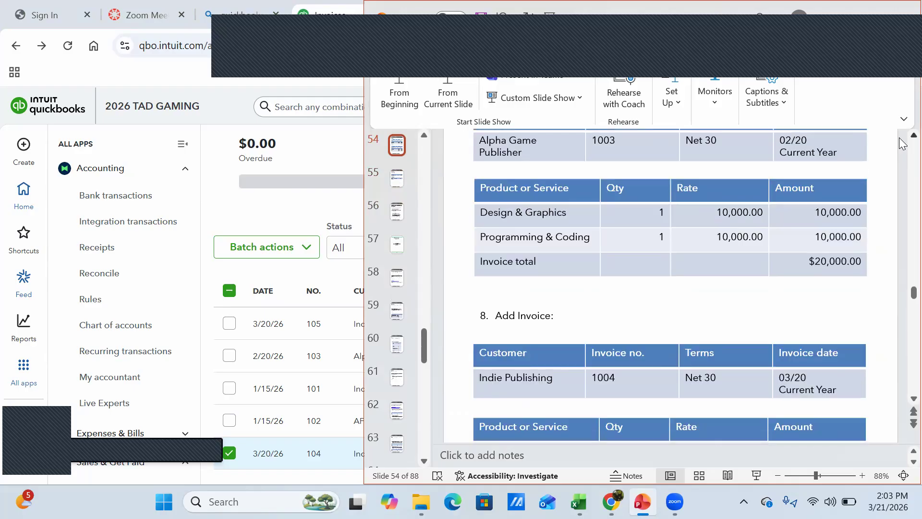
scroll(902, 143, "up", 5)
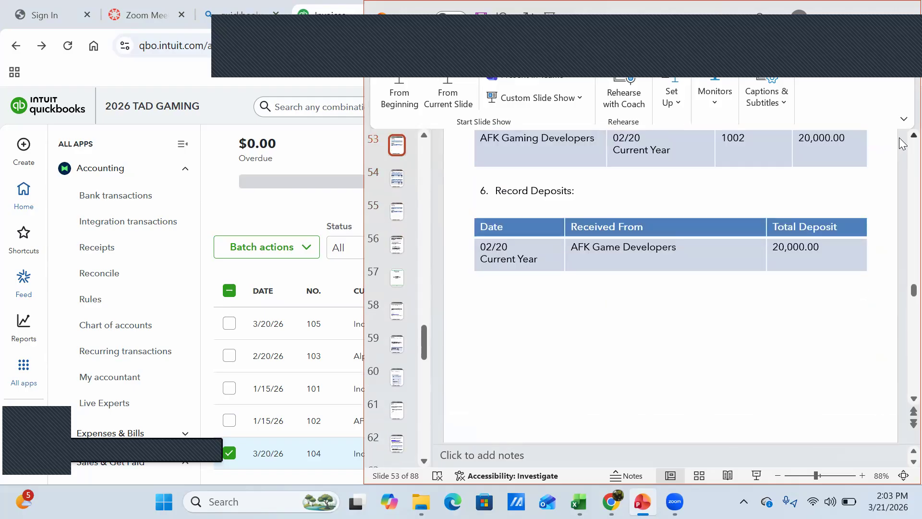
scroll(902, 144, "up", 7)
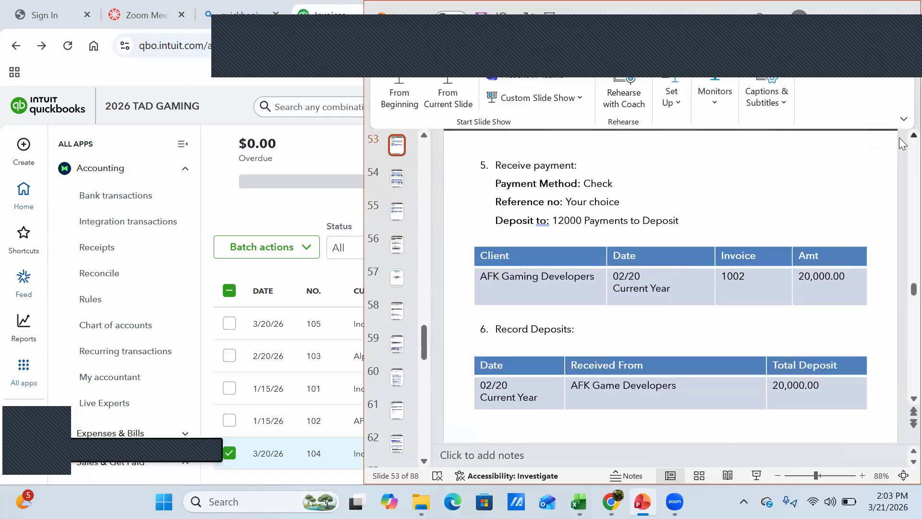
scroll(902, 143, "up", 8)
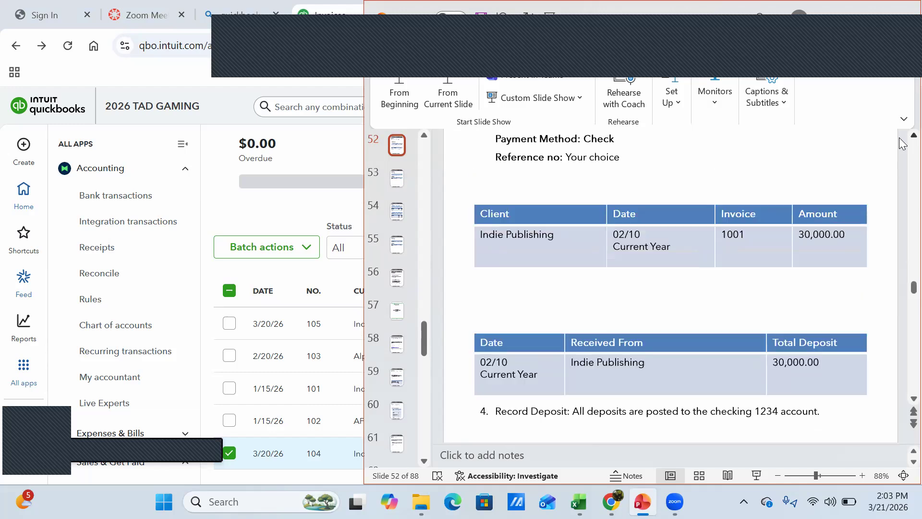
scroll(902, 143, "up", 5)
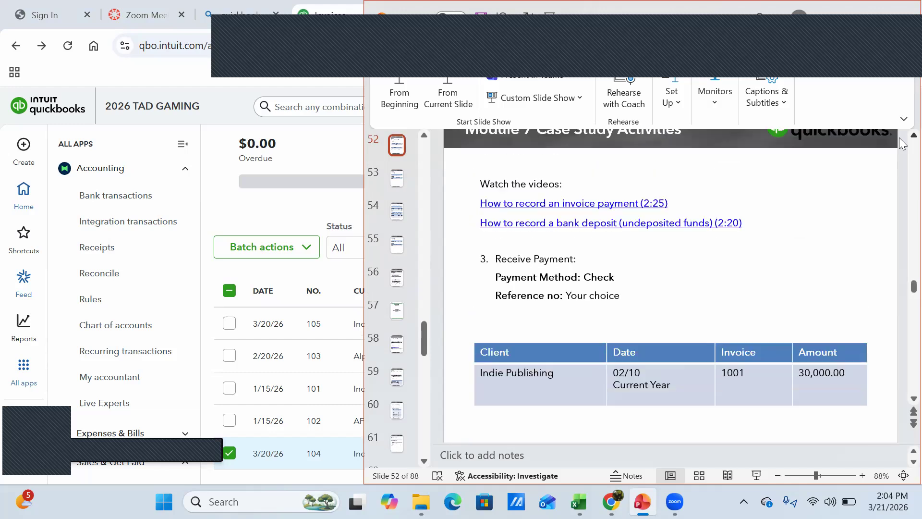
scroll(902, 143, "up", 8)
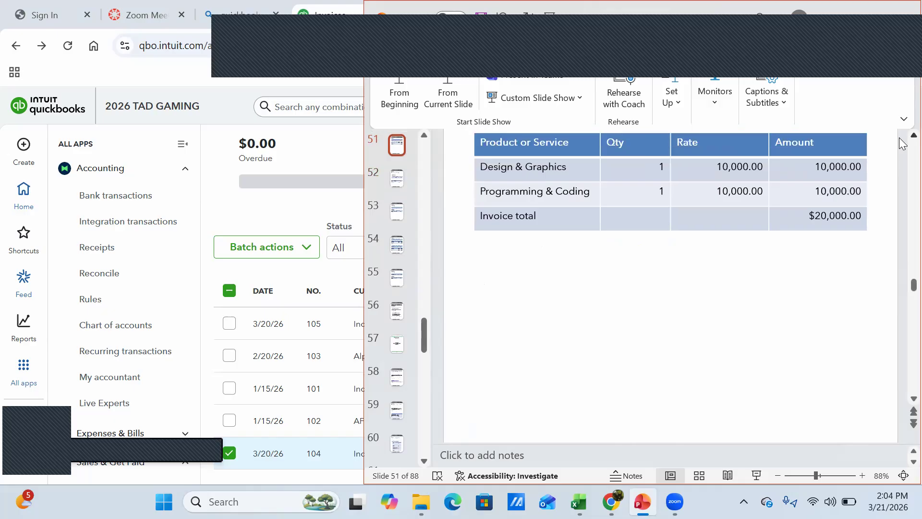
scroll(902, 143, "up", 2)
scroll(902, 143, "up", 8)
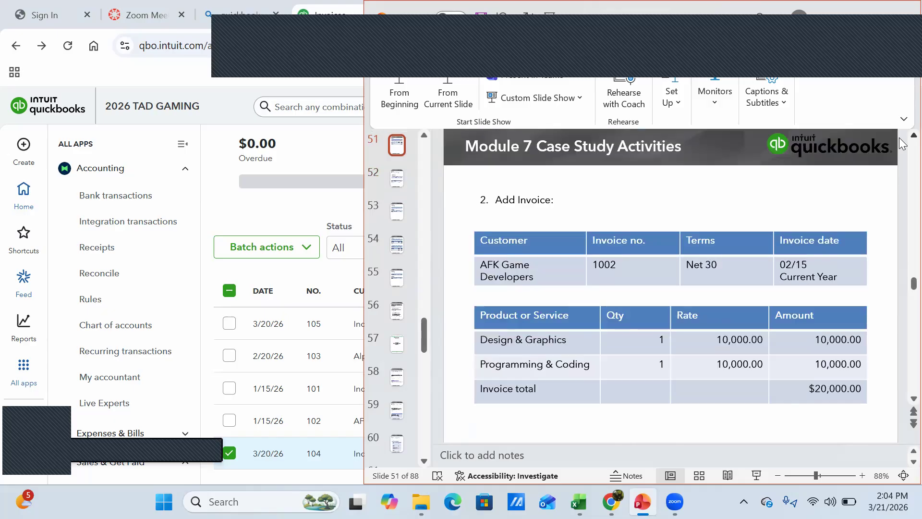
scroll(902, 143, "up", 4)
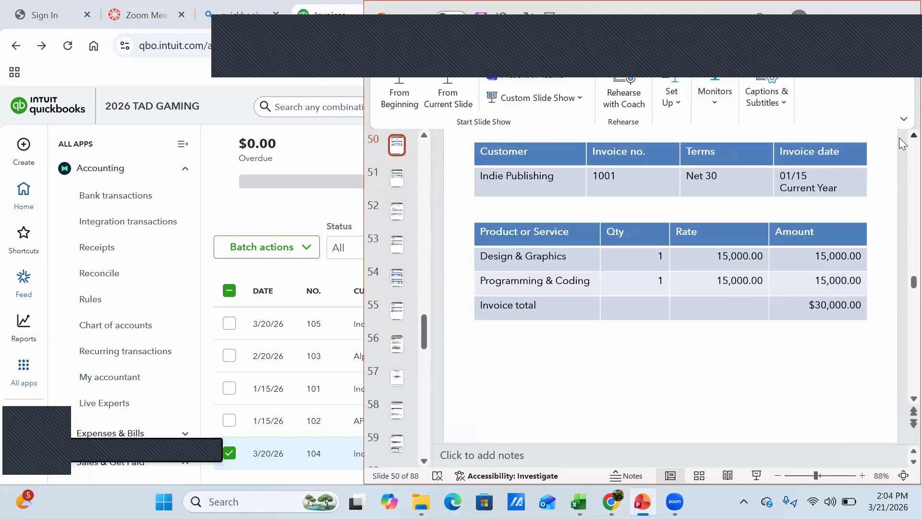
Compare the QuickBooks invoice list with the first Add Invoice activity on slide 50.
left_click(276, 225)
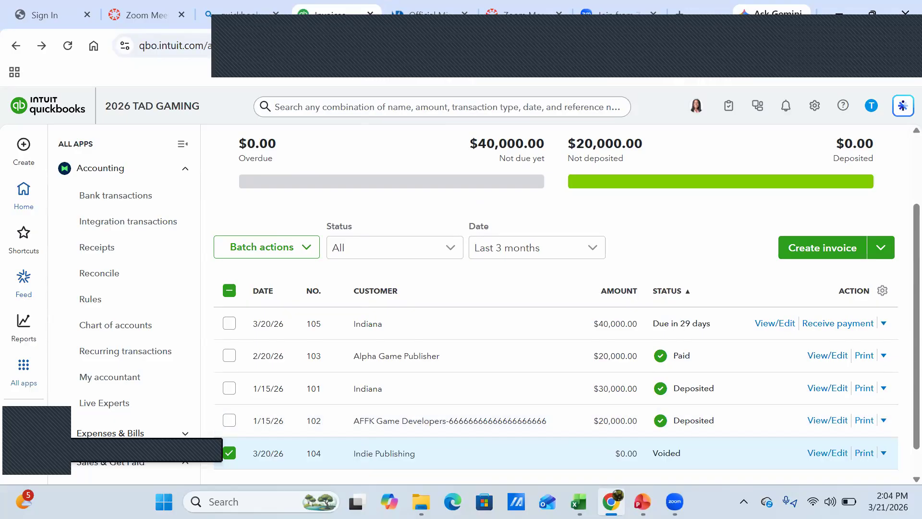
left_click(639, 422)
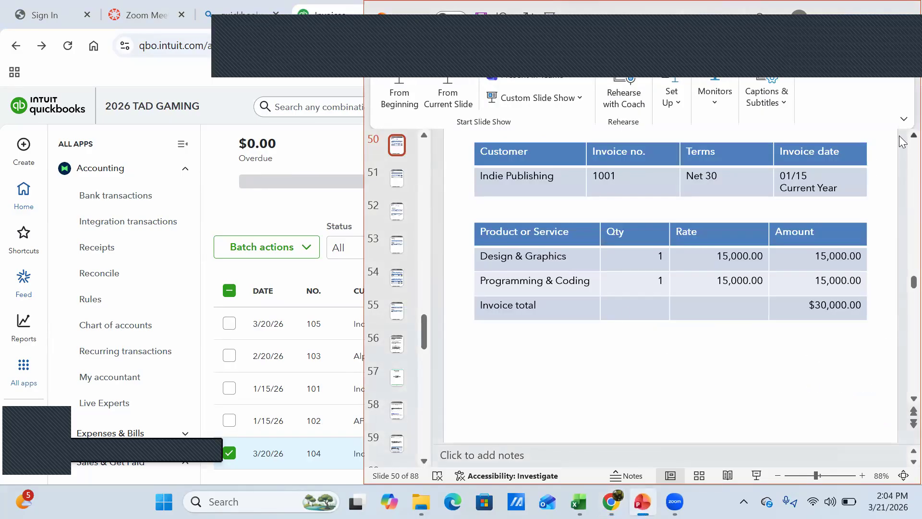
scroll(902, 141, "up", 1)
scroll(902, 142, "up", 3)
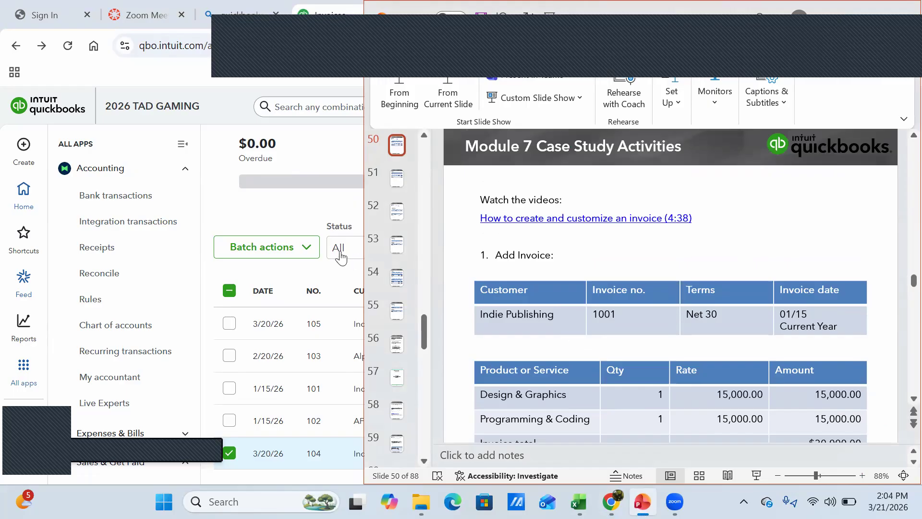
Move and resize the PowerPoint window so the slides can be read beside the amounts and statuses in the QuickBooks invoice list.
left_click(387, 260)
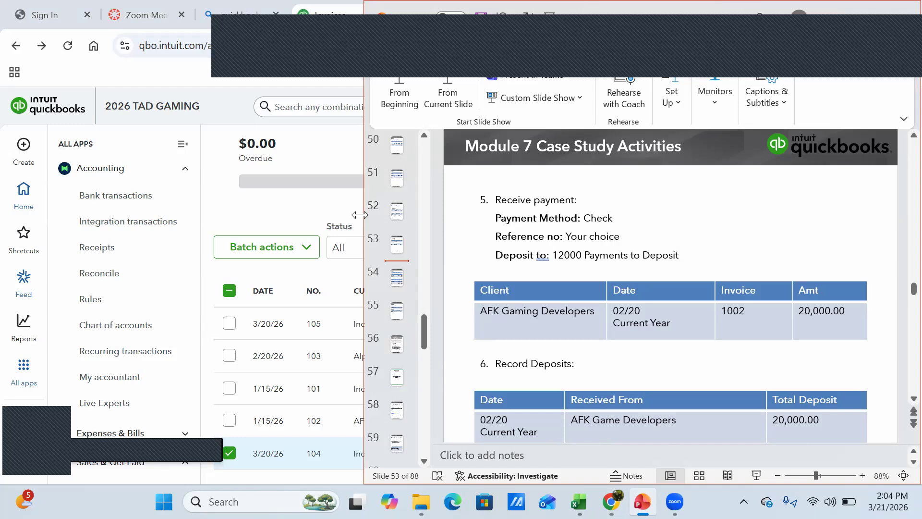
left_click_drag(359, 215, 649, 214)
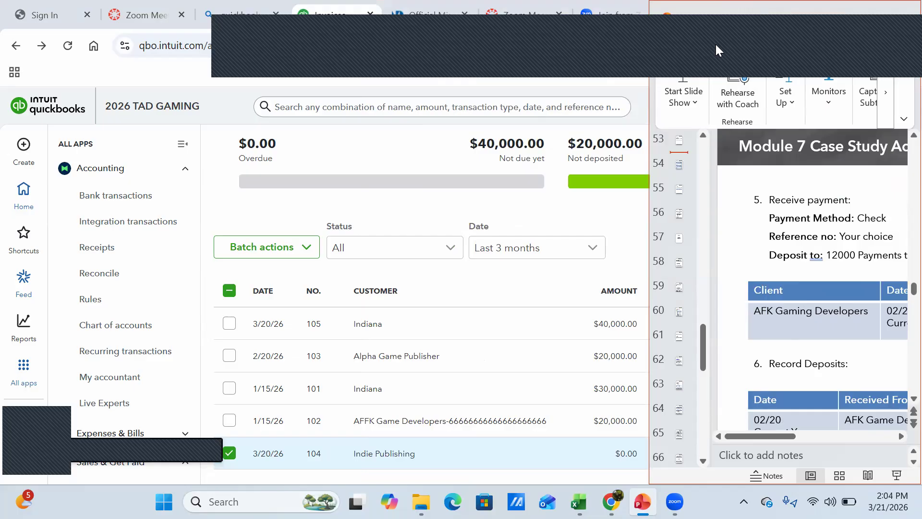
left_click_drag(716, 44, 54, 105)
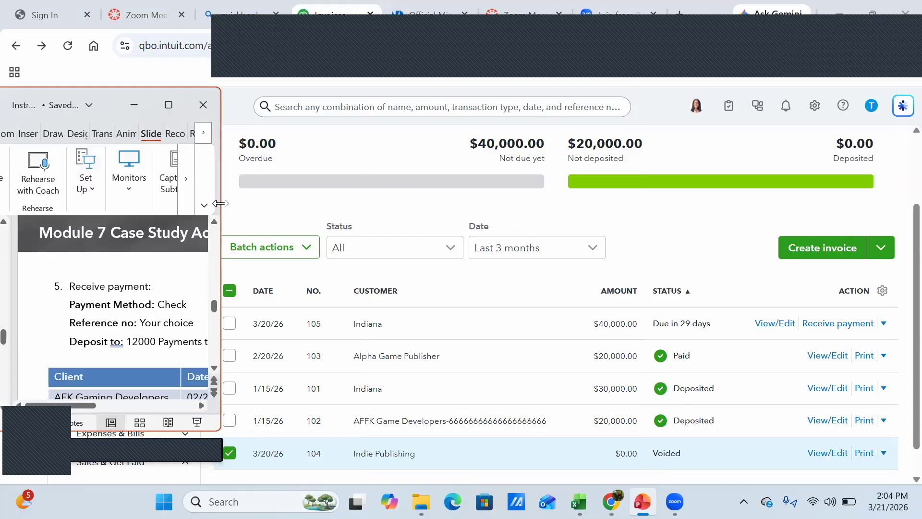
left_click_drag(221, 203, 347, 204)
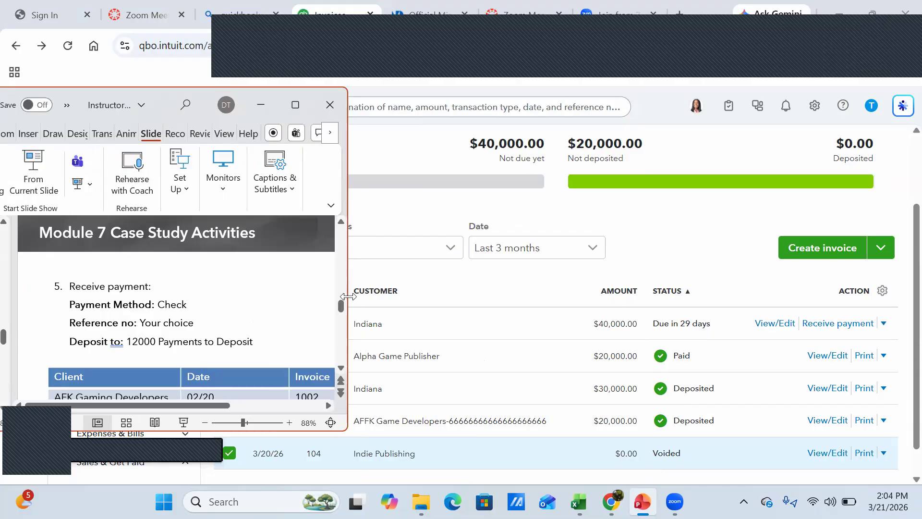
Go back to the start of the presentation and review the file download instructions and the list of TAD Gaming Services Excel files.
left_click_drag(341, 305, 341, 229)
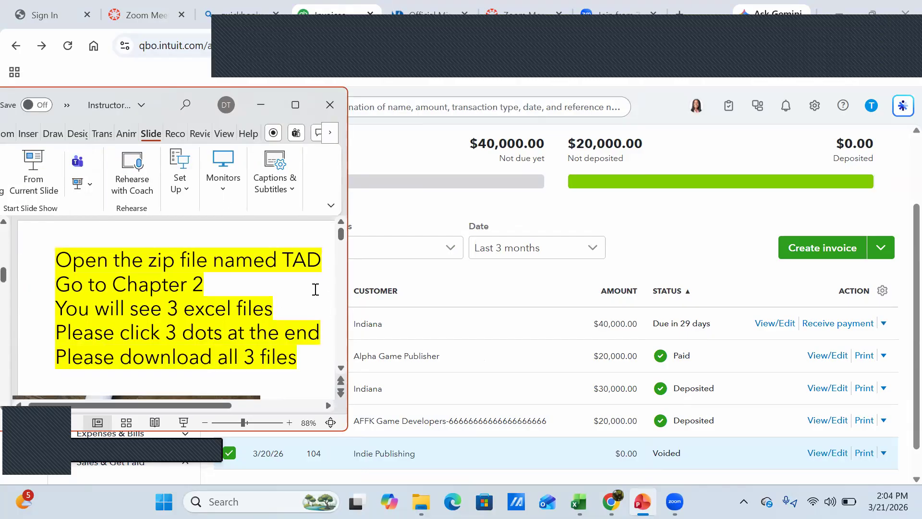
left_click(341, 368)
scroll(340, 368, "down", 10)
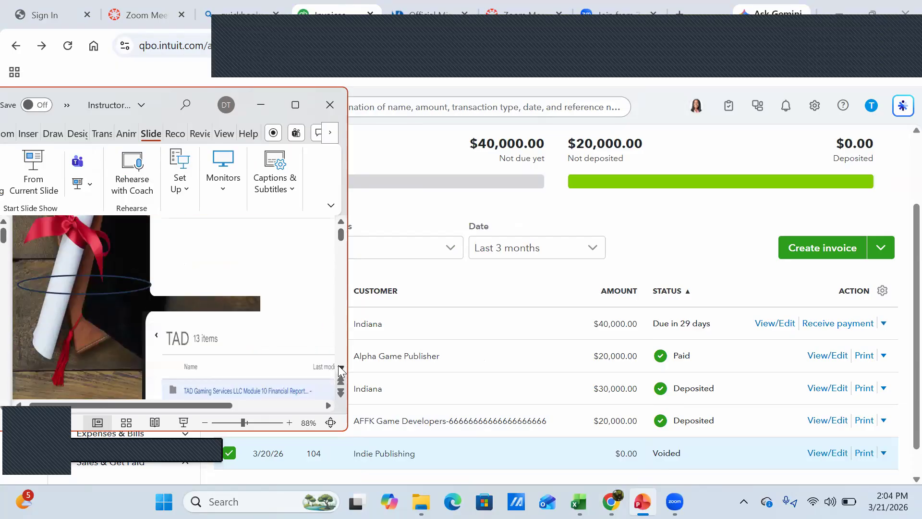
scroll(340, 368, "down", 5)
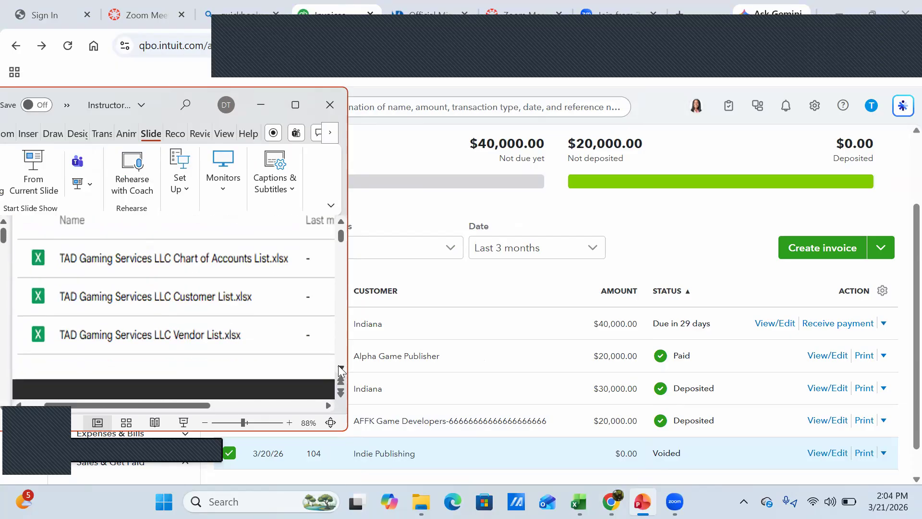
scroll(340, 368, "down", 8)
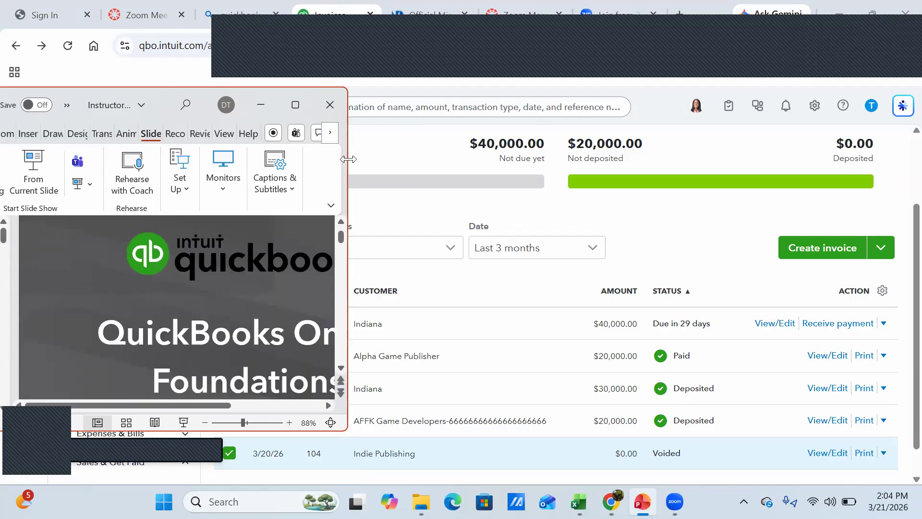
Widen the PowerPoint window and look up Module 7 – Accounts Receivable (A/R) in the table of contents.
left_click_drag(348, 159, 581, 230)
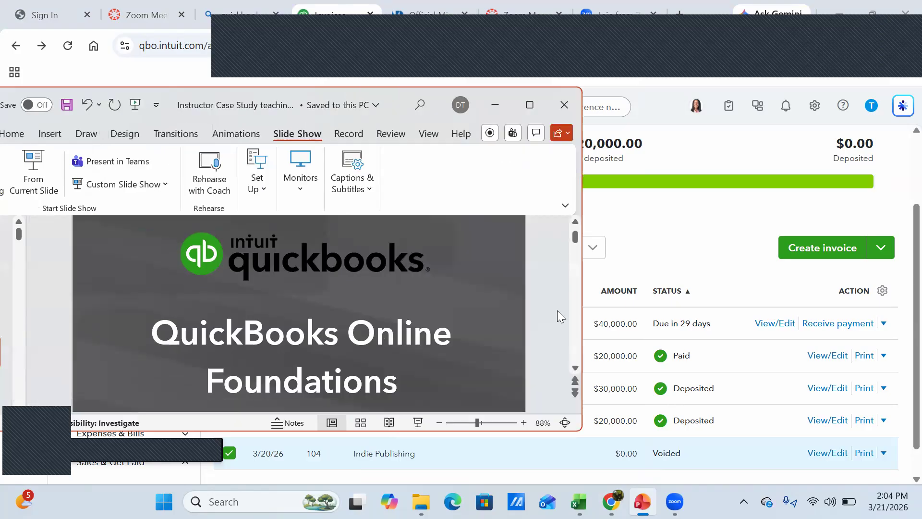
left_click(576, 368)
left_click_drag(576, 368, 575, 368)
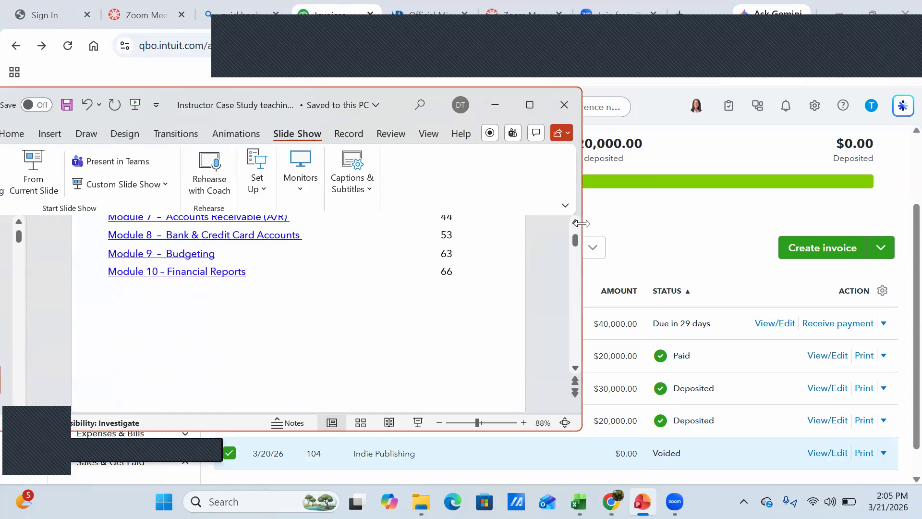
left_click_drag(576, 223, 576, 222)
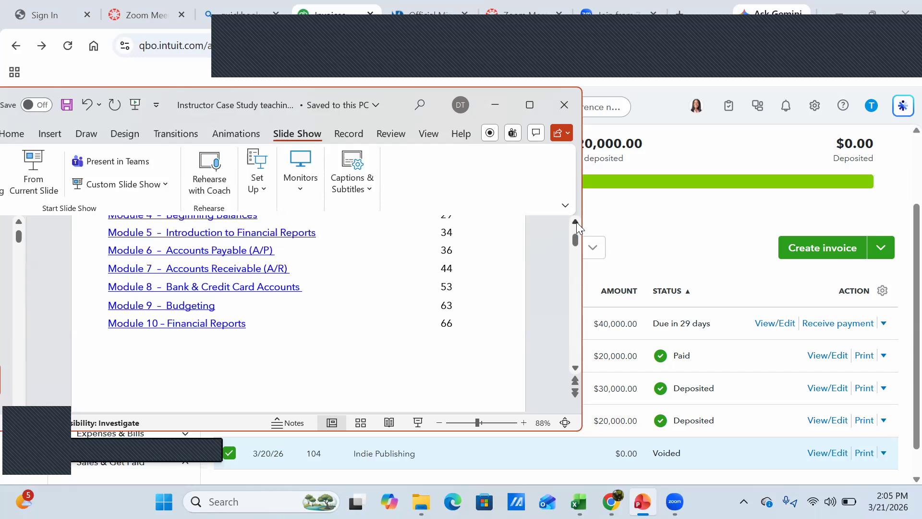
left_click(191, 267)
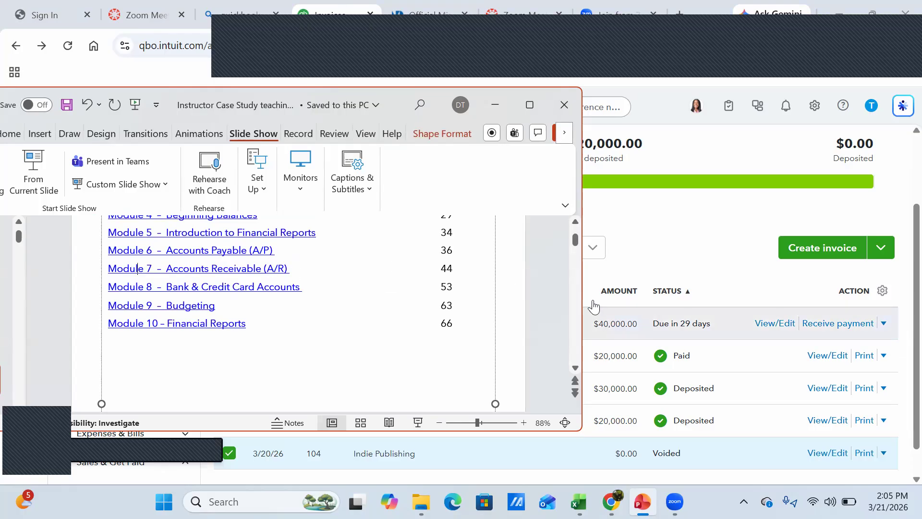
left_click(576, 368)
scroll(578, 367, "down", 4)
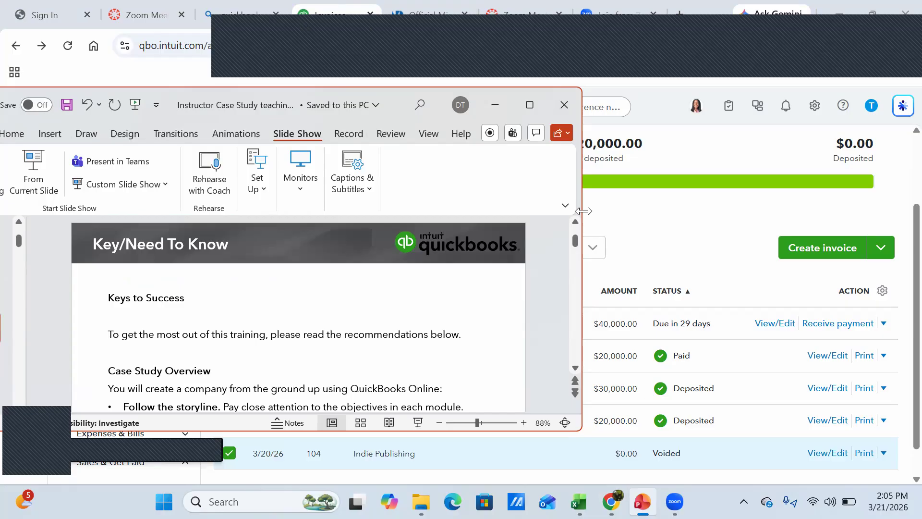
Enlarge and reposition the PowerPoint window to show the slide thumbnails, and go through the slides to slide 50, Module 7 Case Study Activities.
left_click_drag(582, 211, 874, 216)
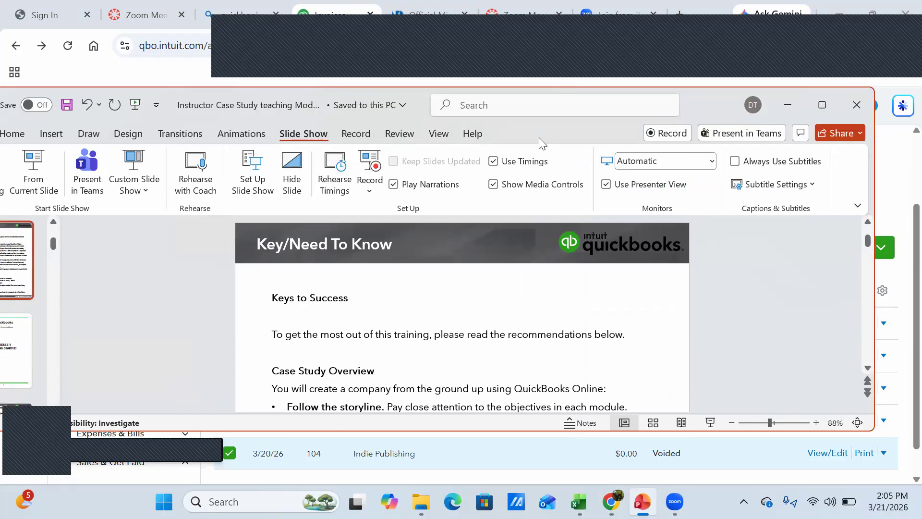
left_click_drag(534, 129, 609, 127)
left_click(70, 327)
key("Down")
key("Down")
key("Down")
key("Down")
key("Down")
key("Down")
key("Down")
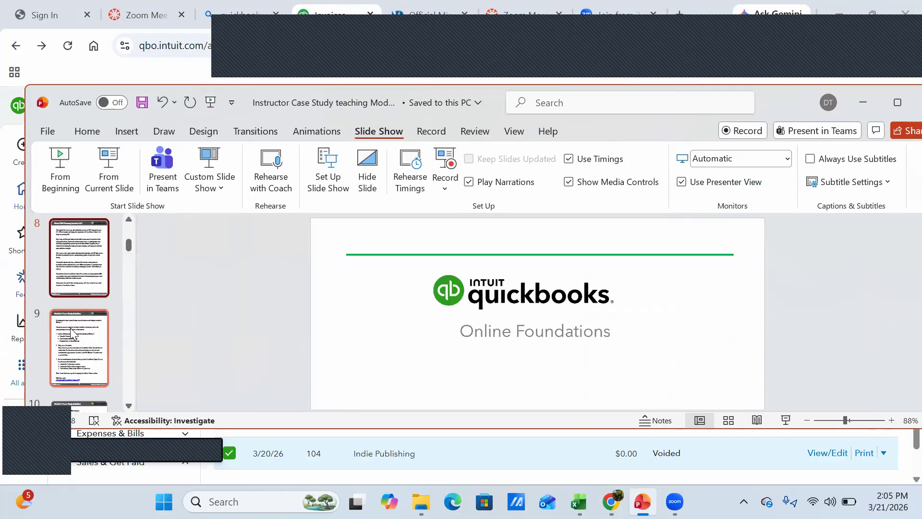
key("Down")
key("Down")
key("Down")
key("Down")
key("Down")
key("Down")
key("Down")
key("Down")
key("Down")
key("Down")
key("Down")
key("Down")
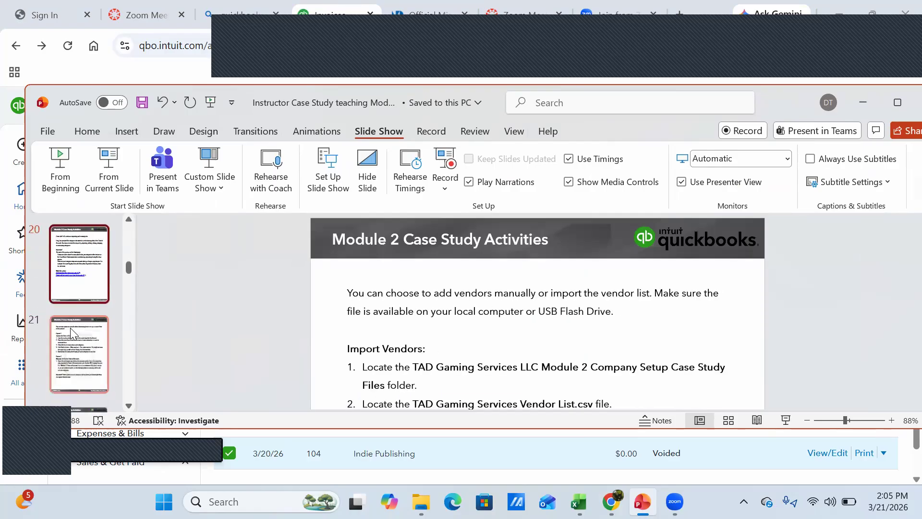
key("Down")
key("Down")
key("Down")
key("Down")
key("Down")
key("Down")
key("Down")
key("Down")
key("Down")
key("Down")
key("Down")
key("Down")
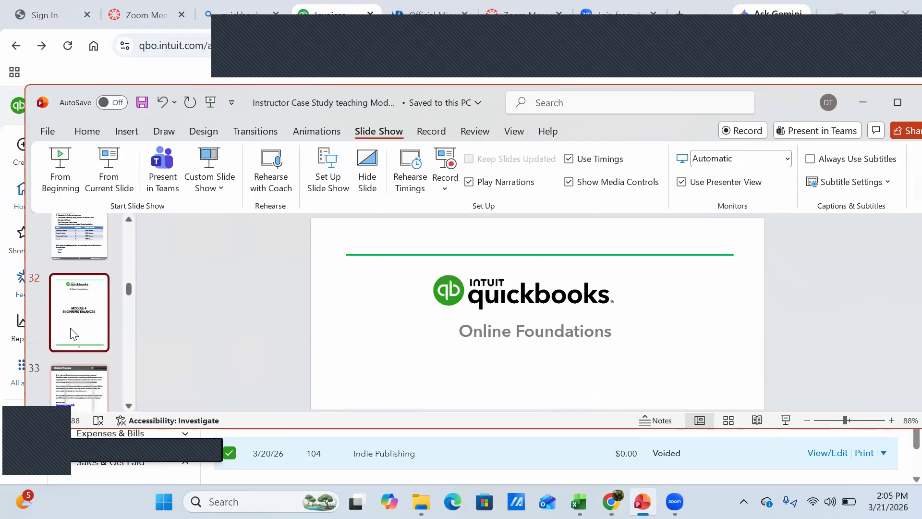
key("Down")
key("Down")
key("Down")
key("Down")
key("Down")
key("Down")
key("Down")
key("Down")
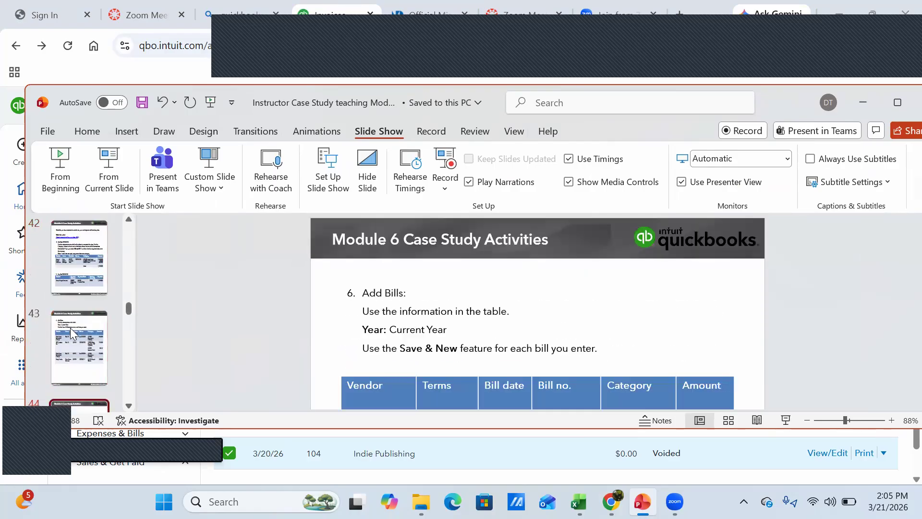
key("Down")
key("Down")
key("Down")
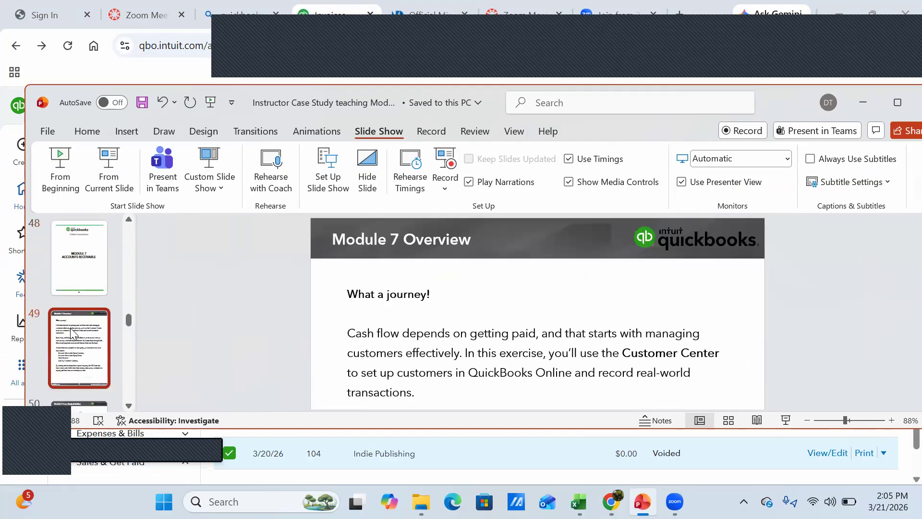
key("Down")
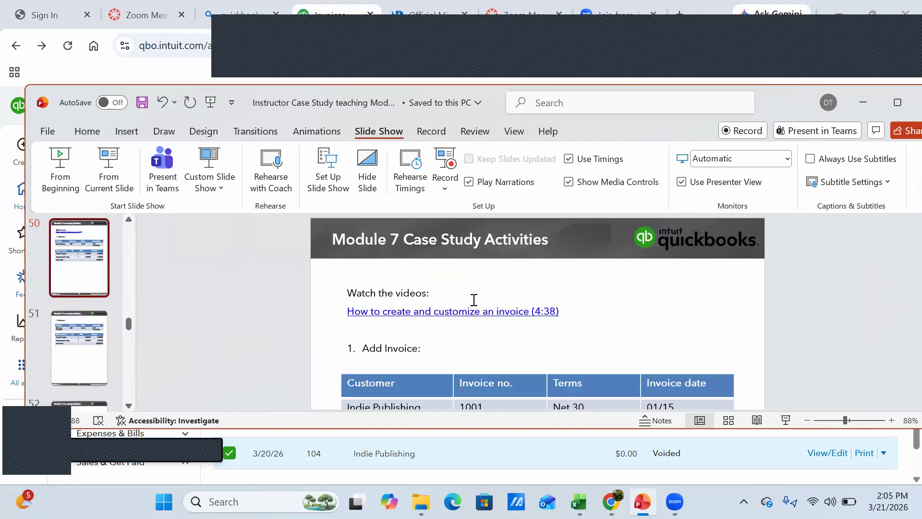
Read through the Module 7 activities from Add Invoice 1001 to the payment and deposit for invoice 1003.
left_click(435, 340)
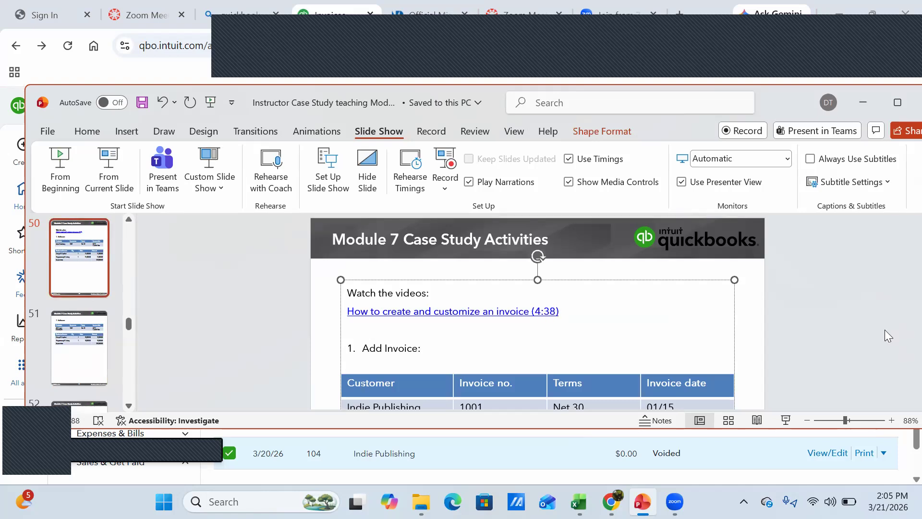
scroll(886, 331, "down", 2)
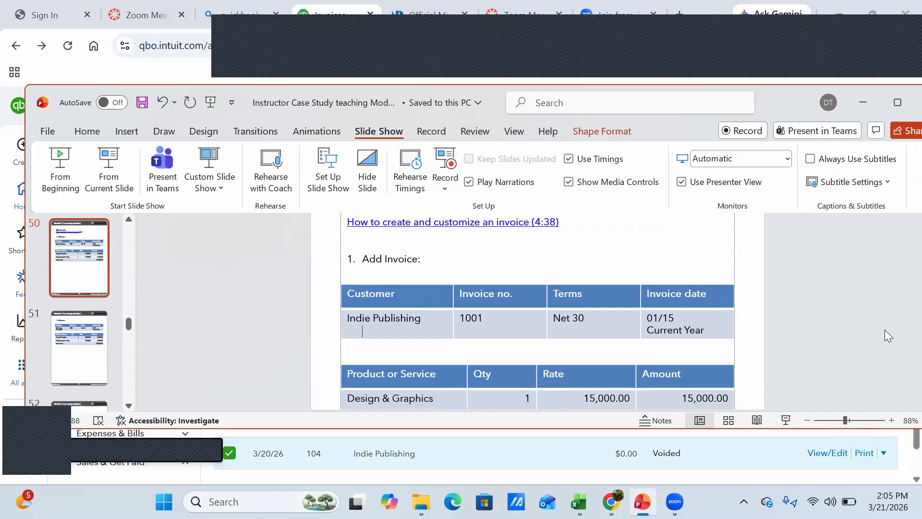
left_click(750, 339)
scroll(753, 346, "down", 3)
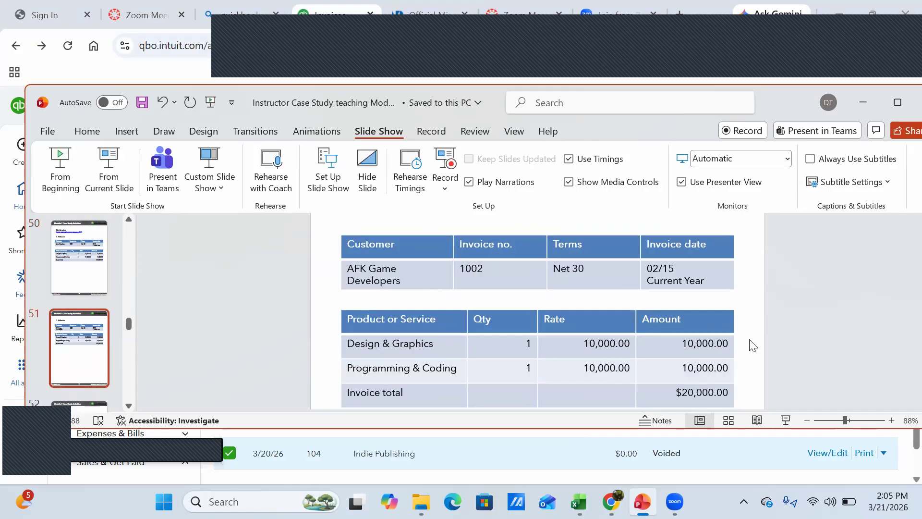
scroll(753, 346, "down", 3)
scroll(753, 345, "down", 6)
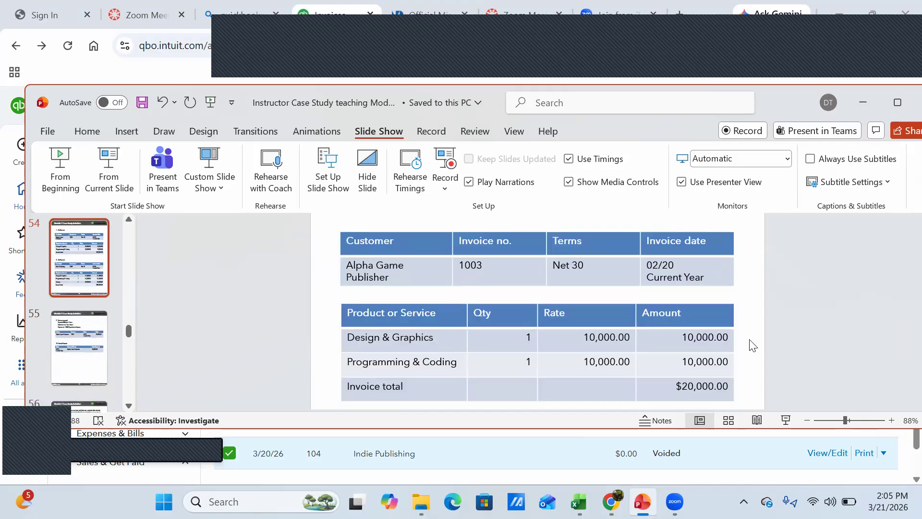
scroll(753, 346, "down", 3)
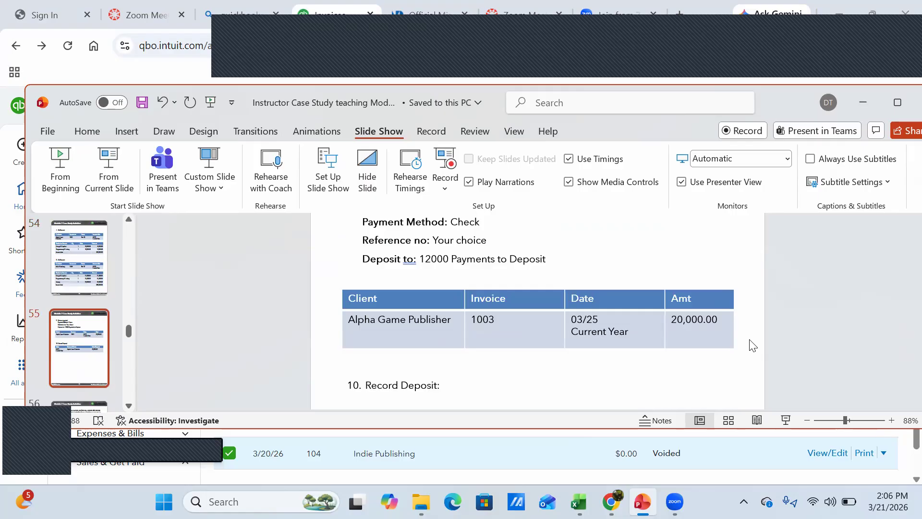
Show the Alpha Game Publisher payment and Record Deposit activity on slide 55 in full screen, and close the presentation without saving.
scroll(752, 346, "up", 3)
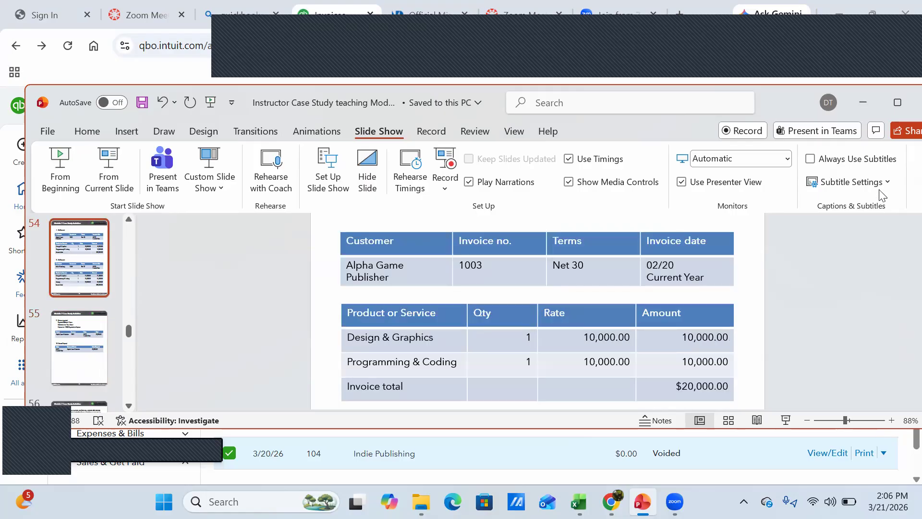
left_click(584, 252)
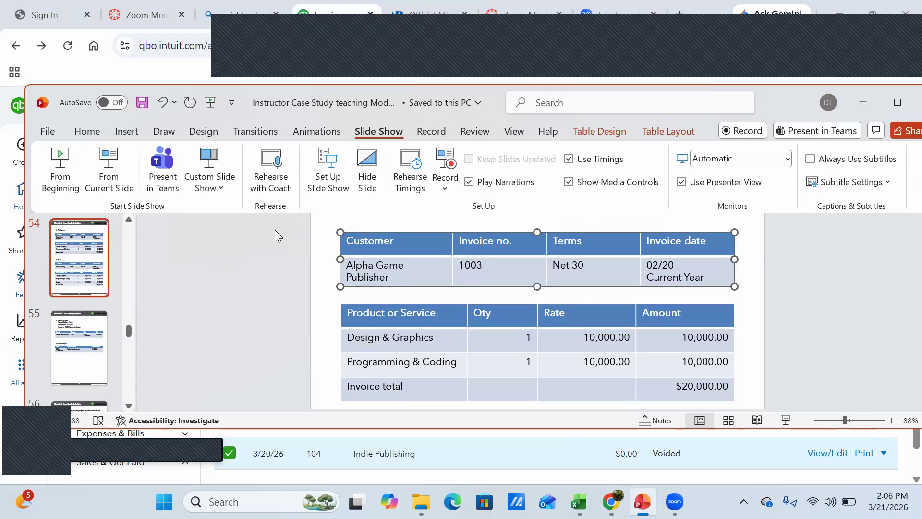
left_click(70, 330)
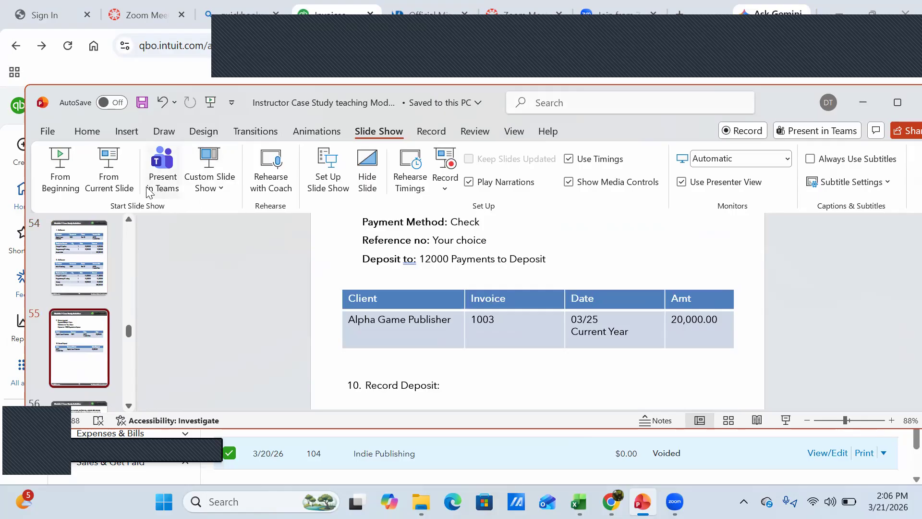
left_click(109, 164)
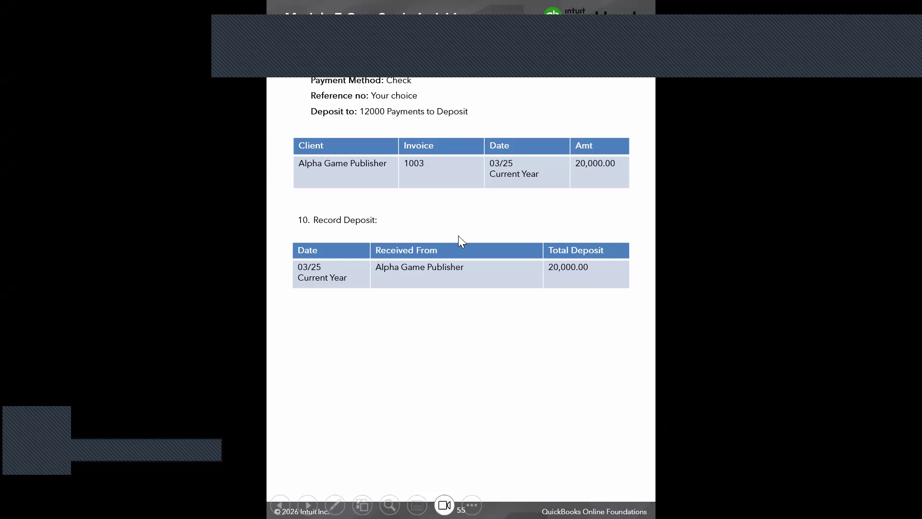
key("Escape")
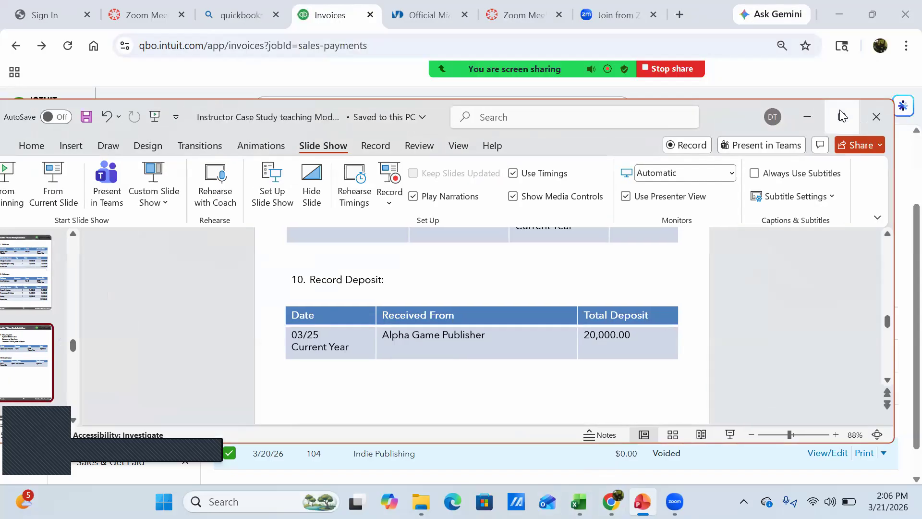
left_click(874, 115)
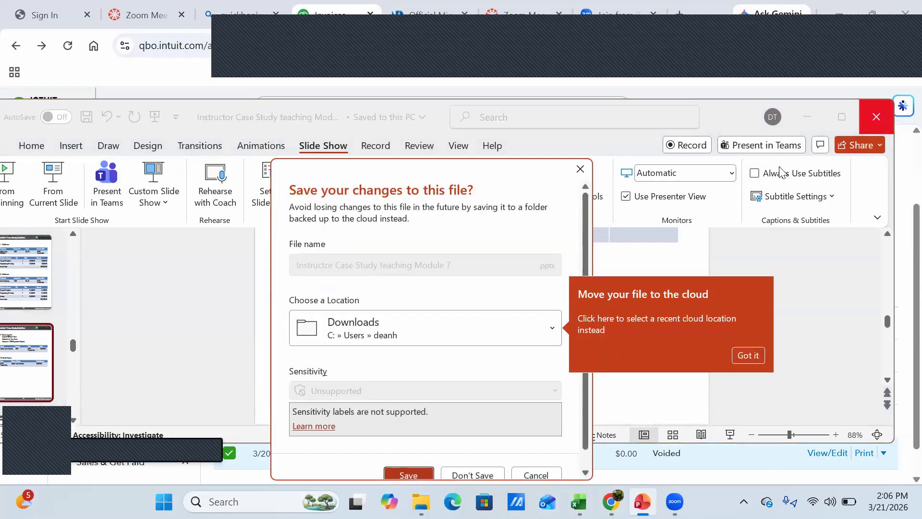
left_click(487, 475)
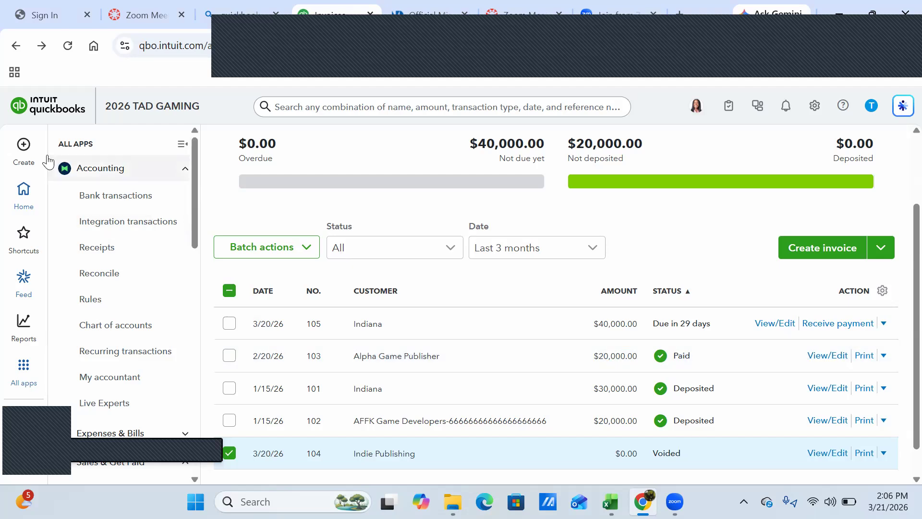
Record a bank deposit of the $20,000.00 Alpha Game Publisher payment to Checking 1234 in QuickBooks and return to the invoice list.
left_click(25, 150)
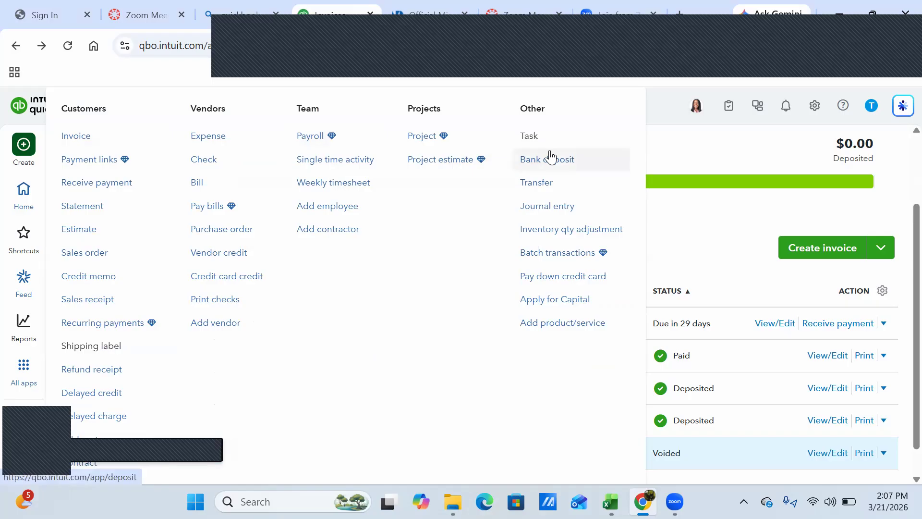
left_click(540, 168)
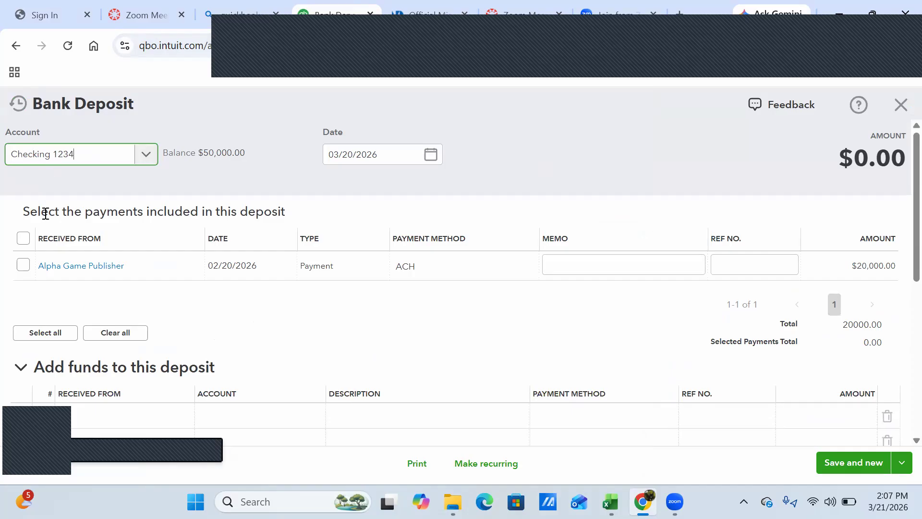
left_click(23, 266)
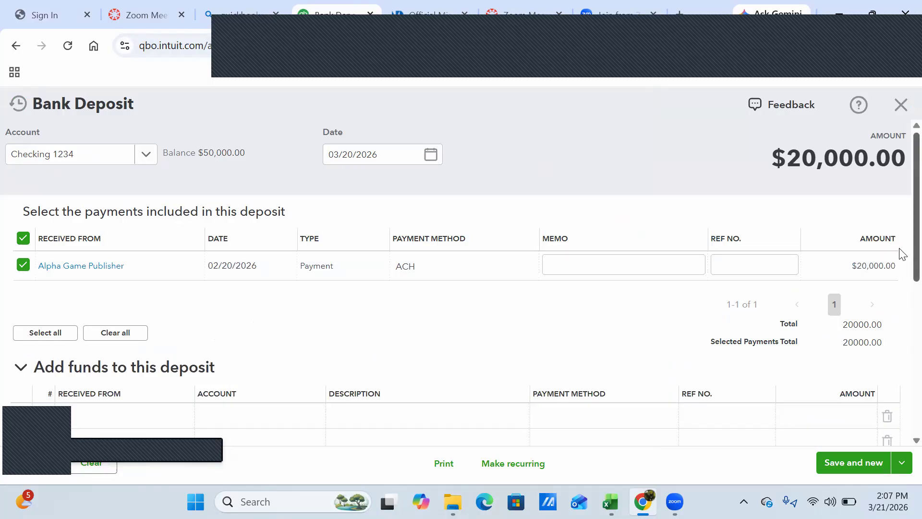
scroll(901, 288, "down", 7)
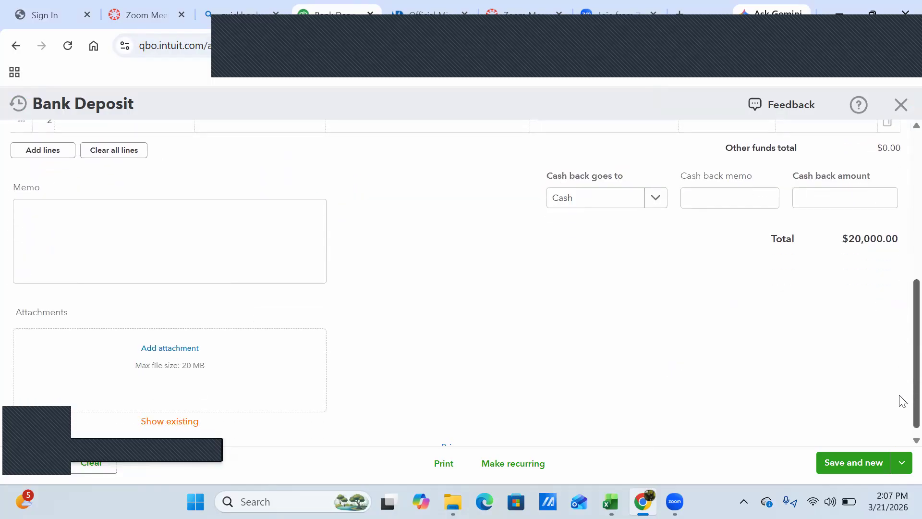
left_click(845, 465)
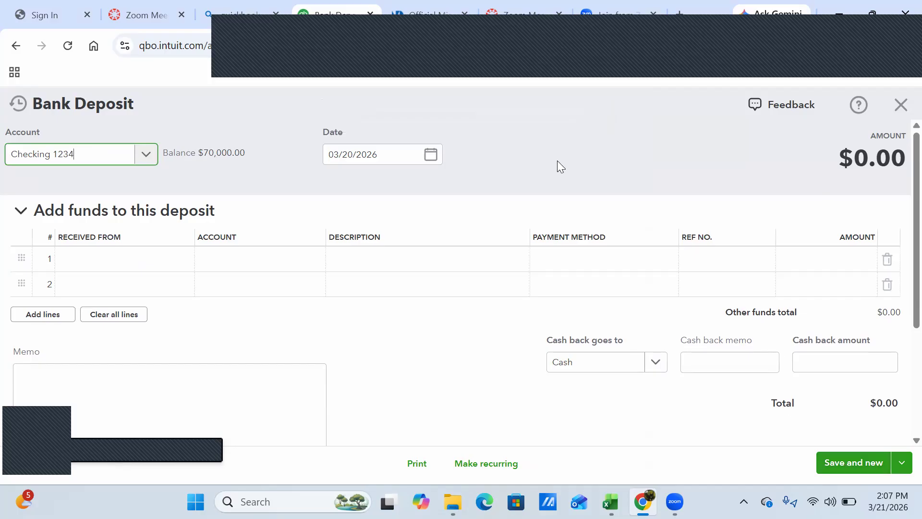
left_click(902, 106)
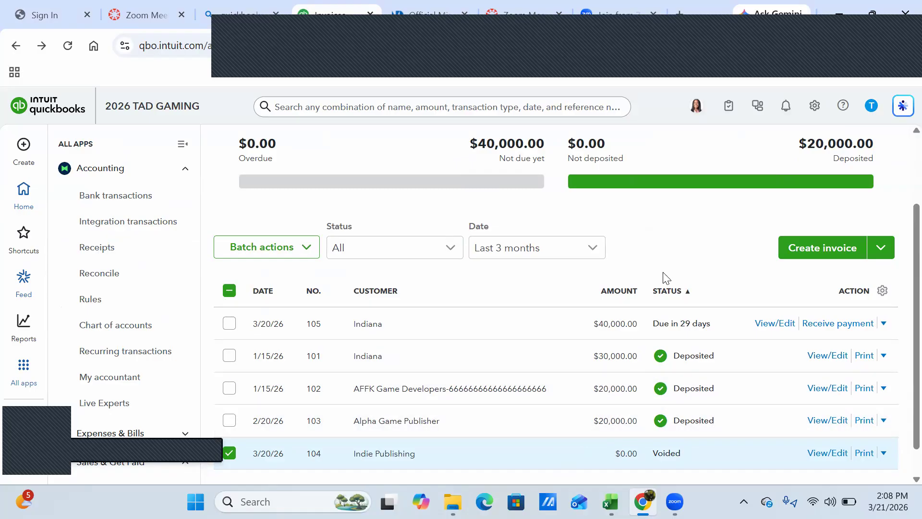
mouse_move(643, 501)
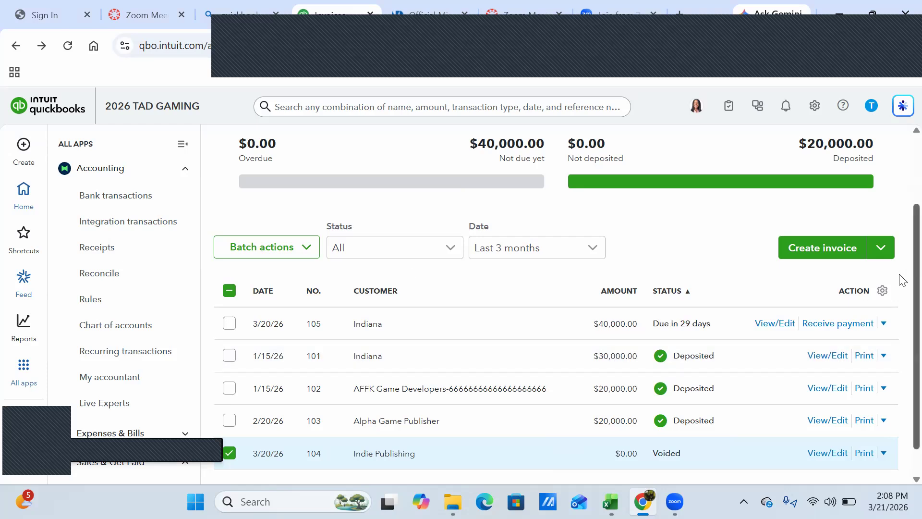
Go to the 2026 TAD GAMING home dashboard and check the sales funnel, bank account balances and available transaction types.
scroll(903, 147, "up", 2)
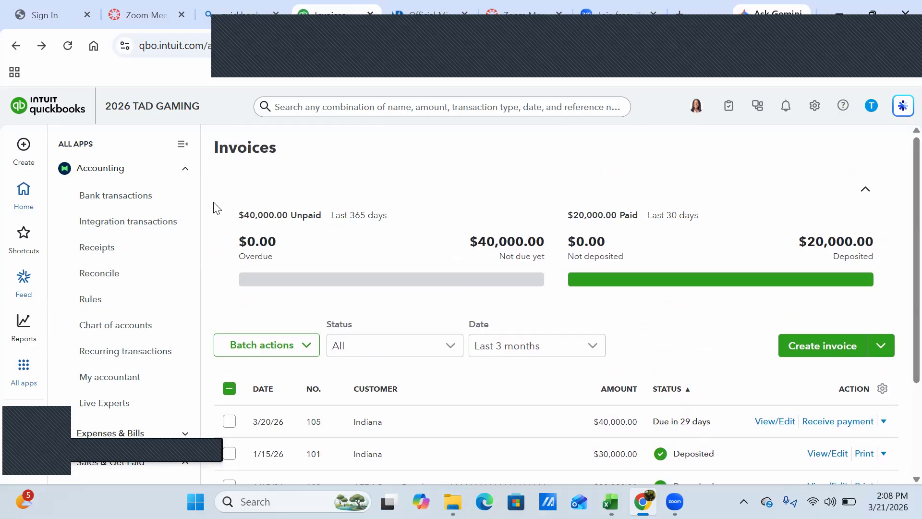
left_click(19, 190)
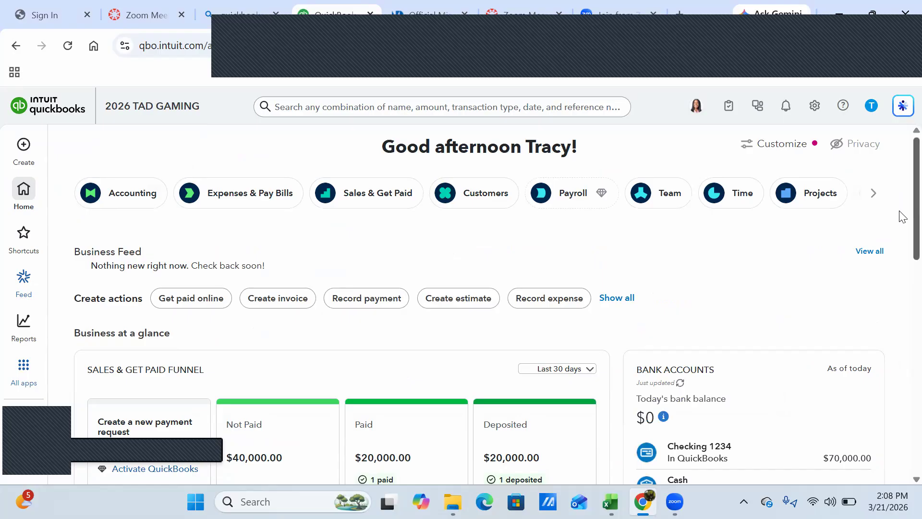
scroll(903, 225, "down", 2)
scroll(903, 245, "down", 1)
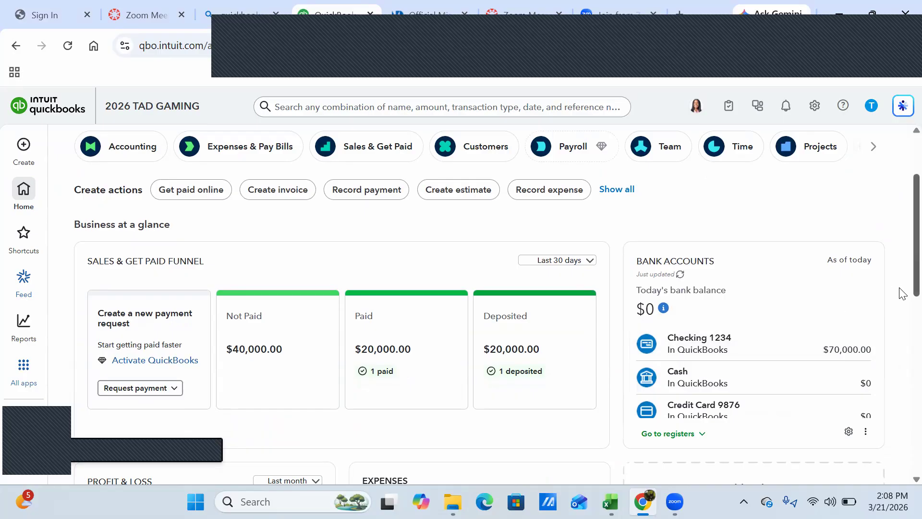
scroll(902, 269, "up", 3)
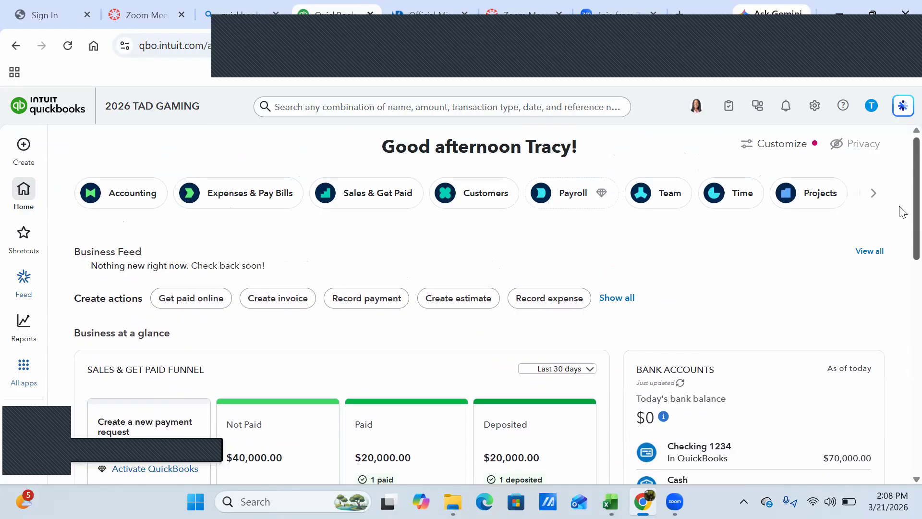
left_click(12, 160)
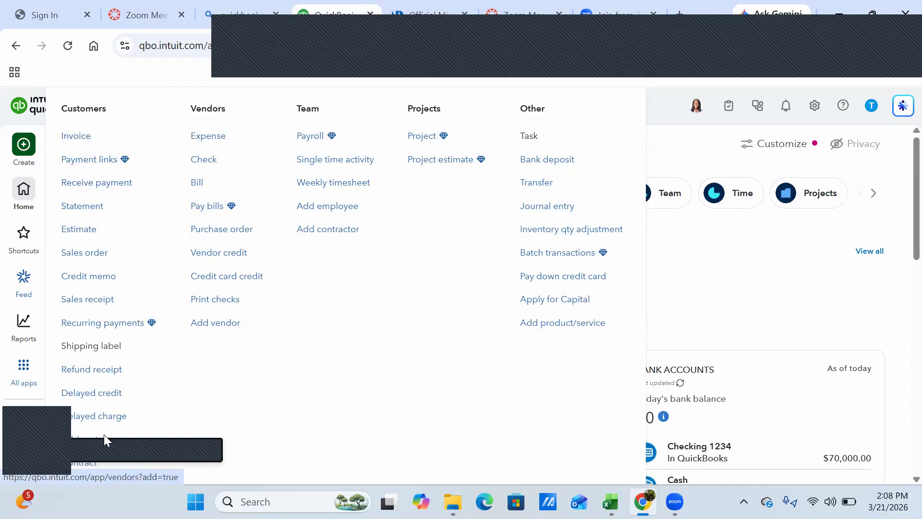
left_click(66, 430)
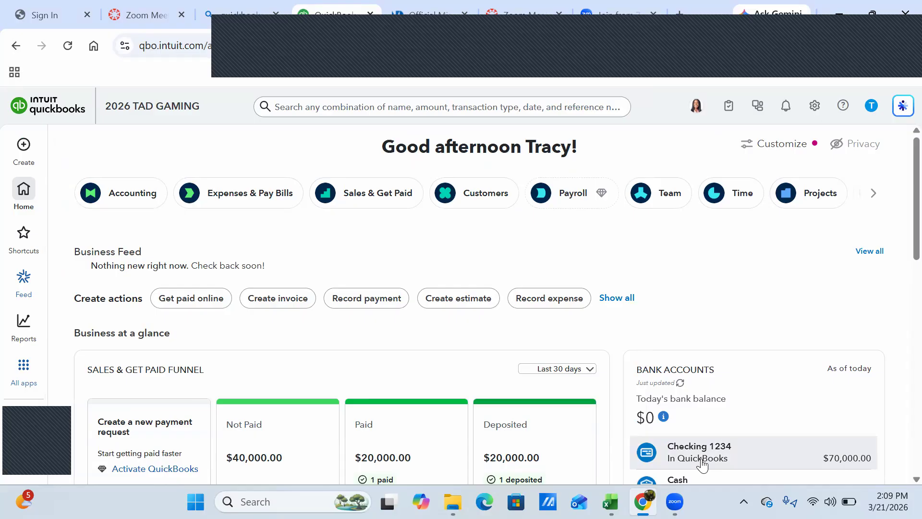
Open the Checking 1234 bank register, dismiss the register tips, and review the deposit entries across all columns.
left_click(696, 456)
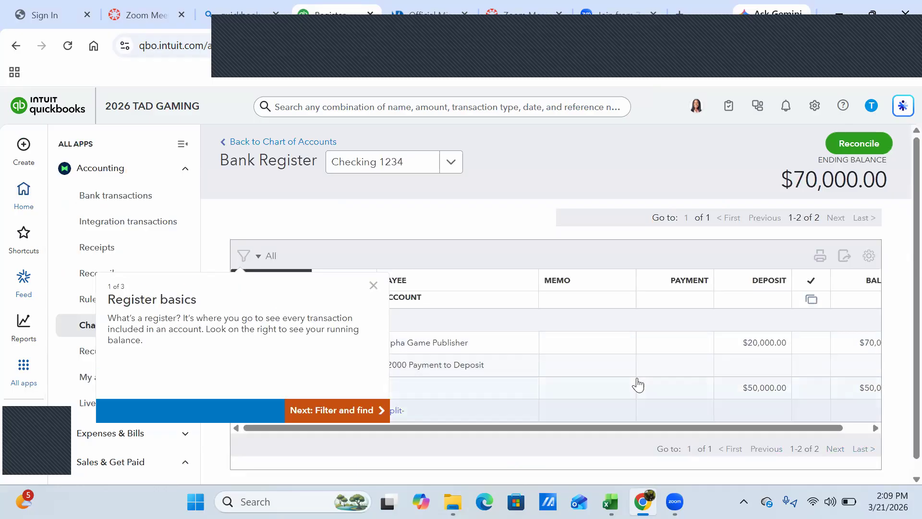
left_click(373, 286)
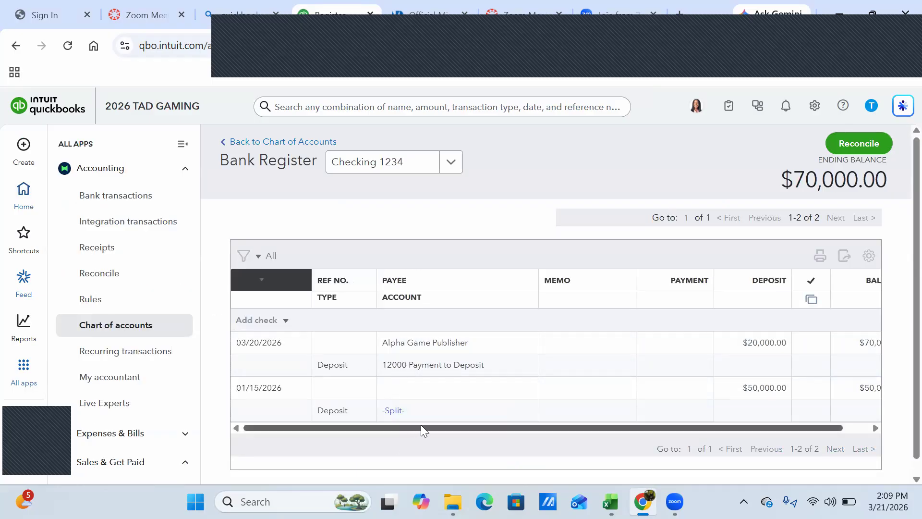
left_click_drag(430, 423, 532, 441)
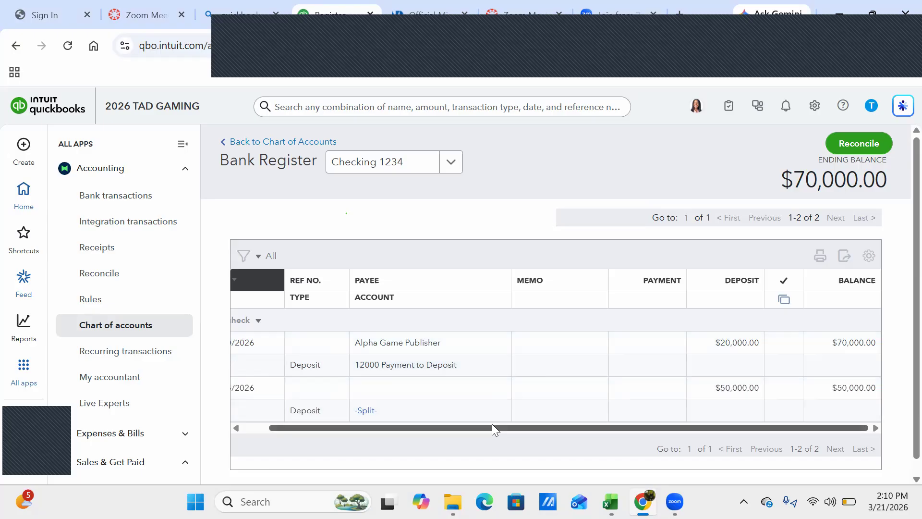
left_click_drag(492, 424, 362, 422)
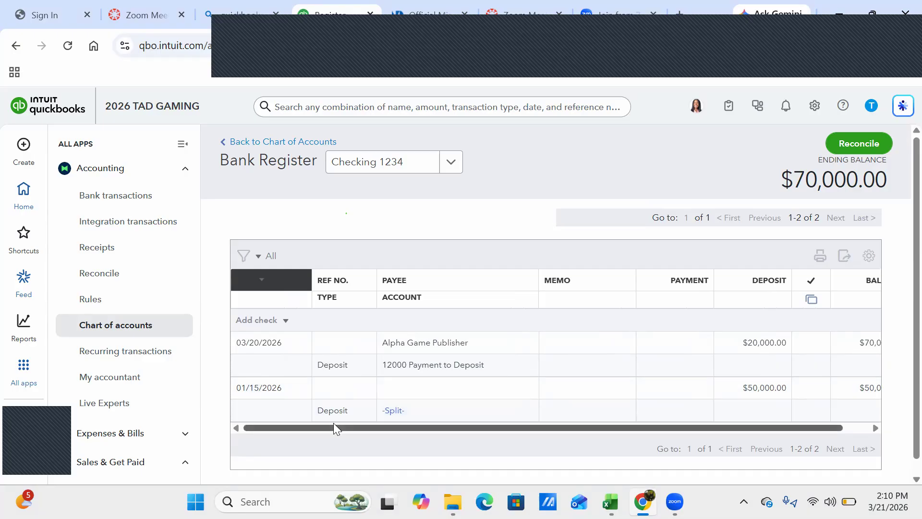
left_click_drag(338, 427, 447, 435)
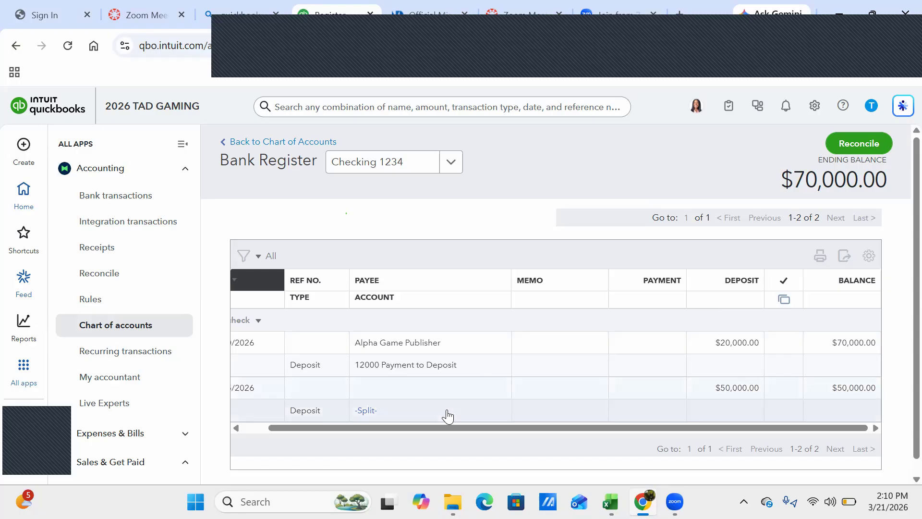
left_click_drag(427, 425, 349, 428)
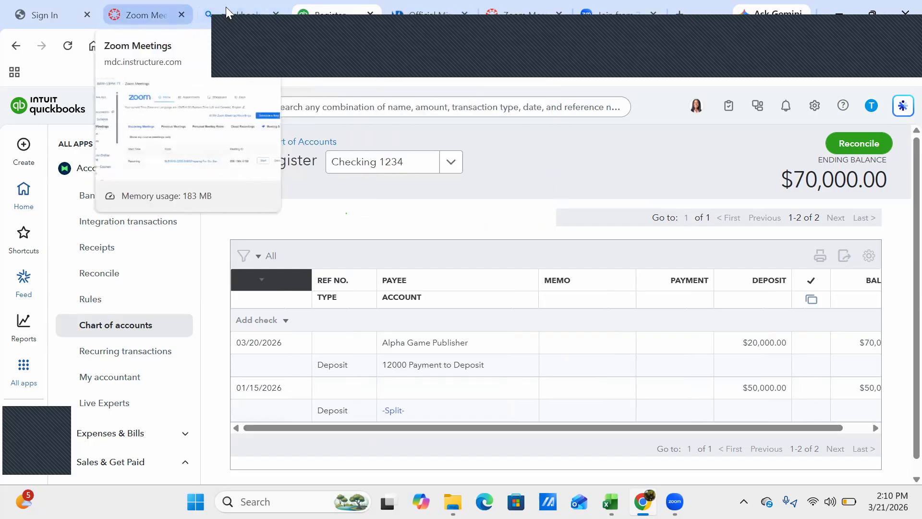
Switch to the college website, open the employee email, follow the Intuit Verification message's Educator Portal link, and dismiss the curriculum notice.
left_click(415, 22)
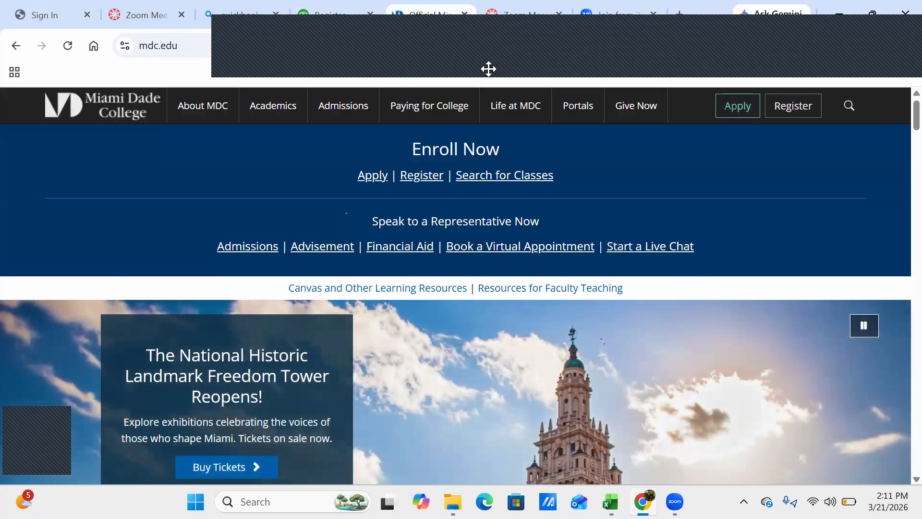
mouse_move(588, 103)
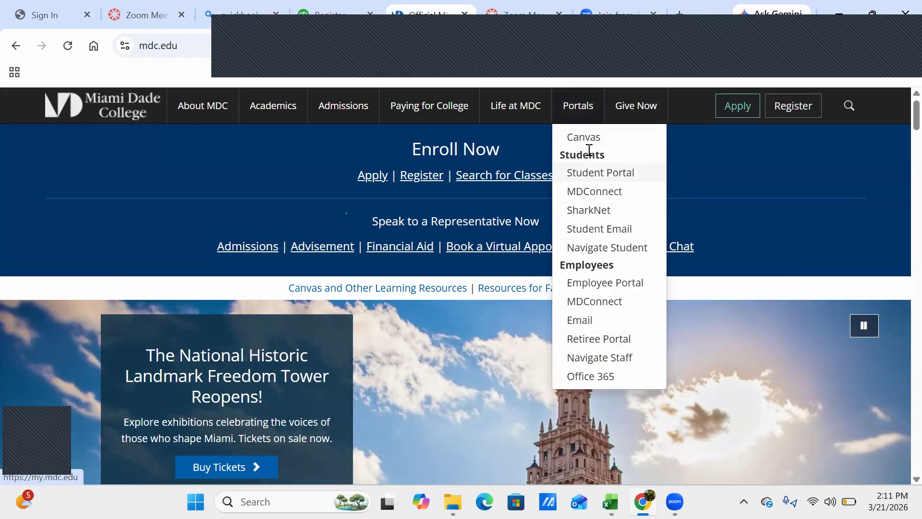
left_click(581, 320)
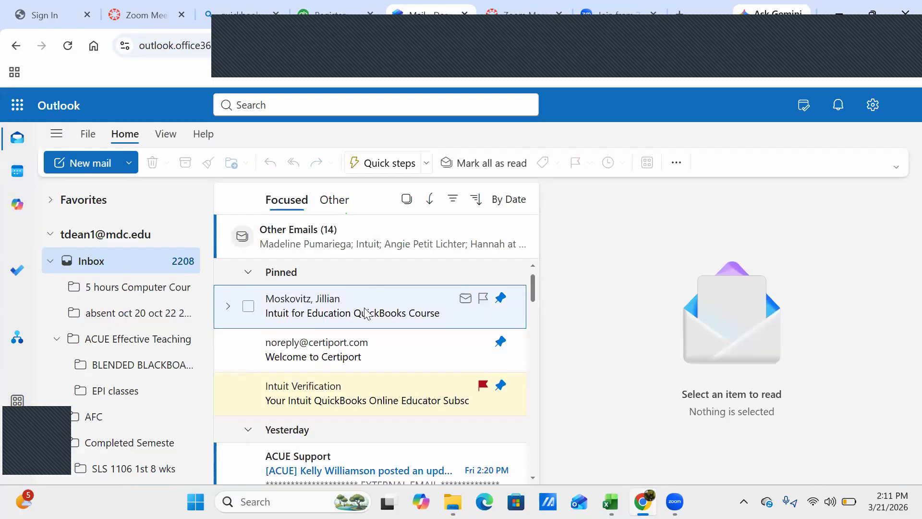
left_click(353, 408)
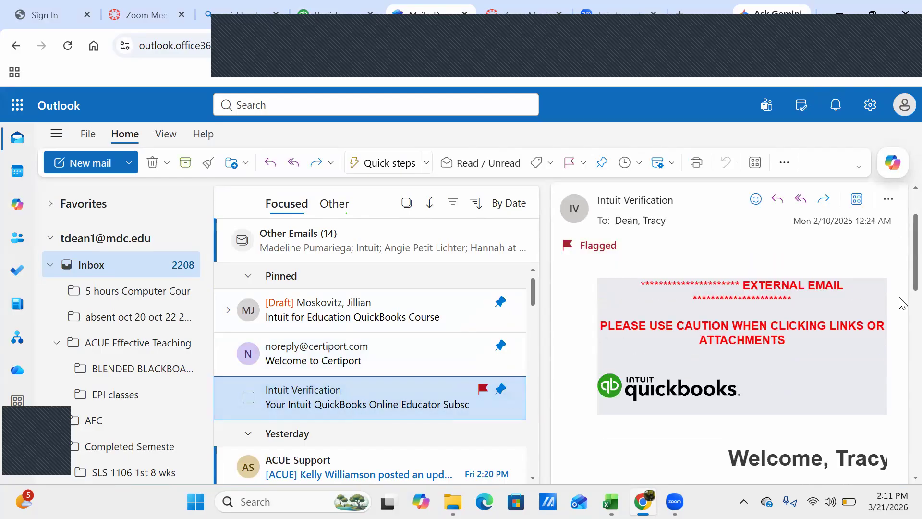
scroll(902, 280, "down", 6)
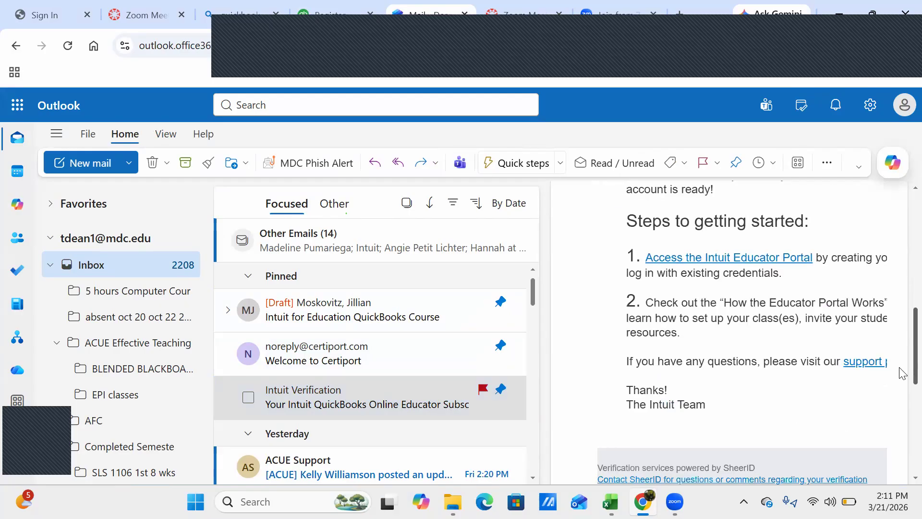
left_click(742, 258)
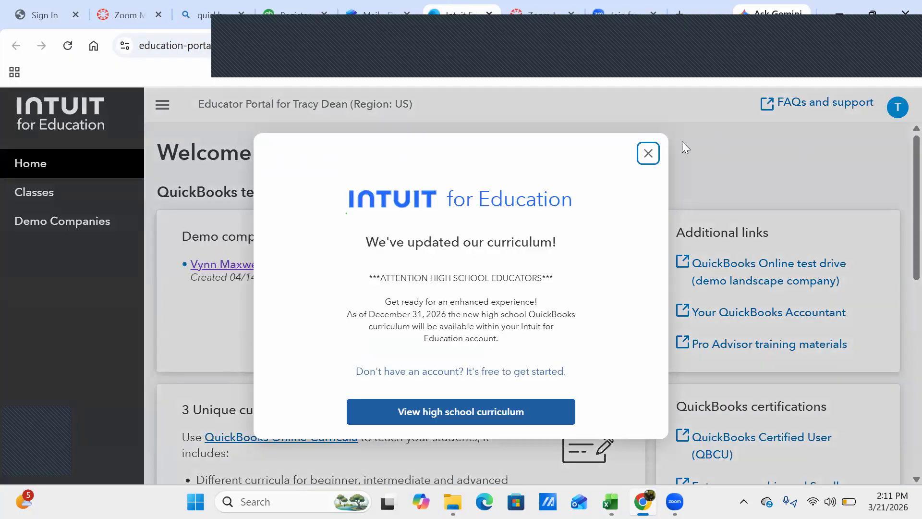
left_click(648, 153)
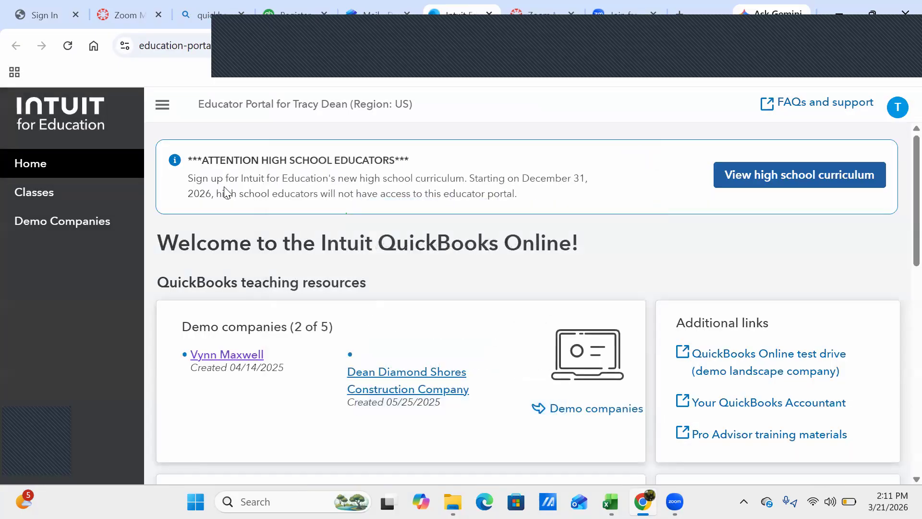
Show the Spring class in the Educator Portal and open the second listed student's SPRING 2025 construction company in QuickBooks.
left_click(51, 199)
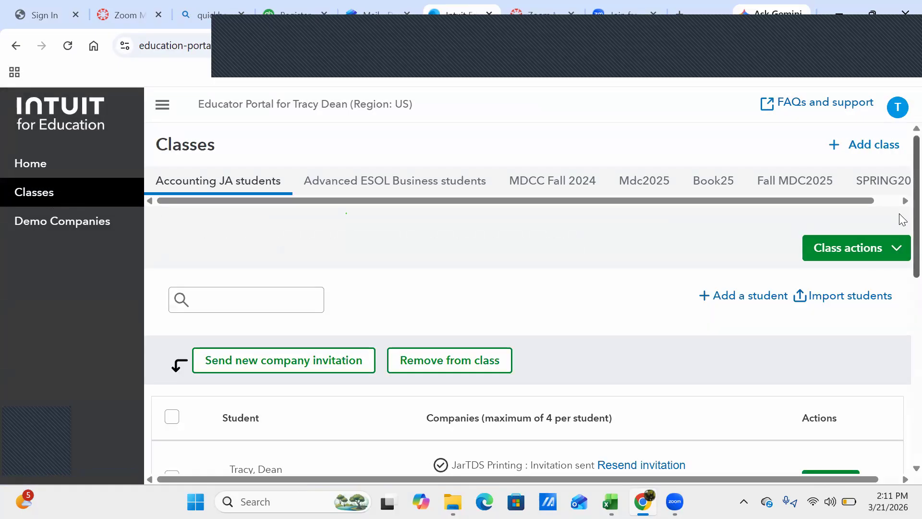
scroll(900, 259, "down", 2)
scroll(899, 259, "up", 2)
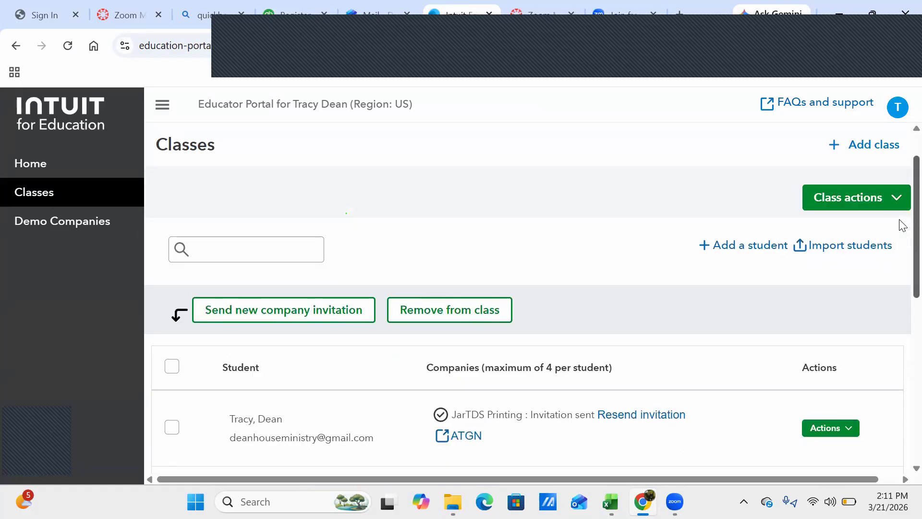
left_click(890, 181)
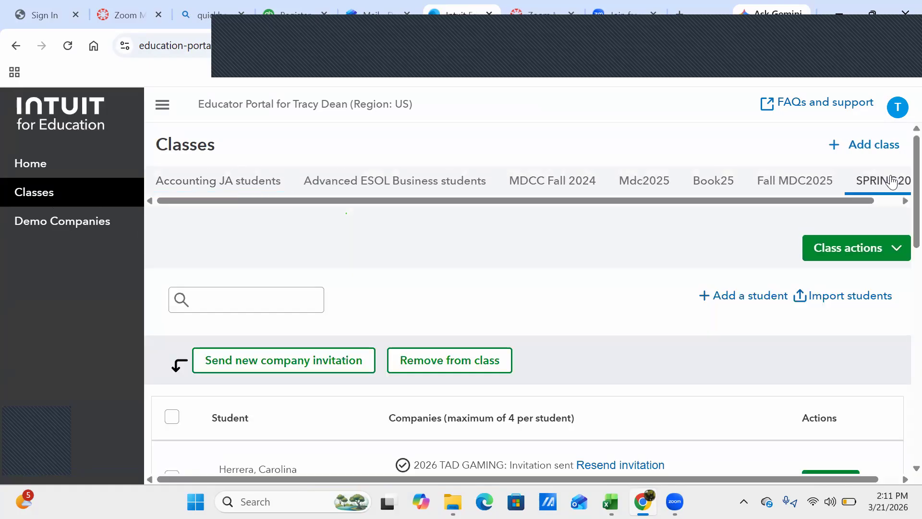
scroll(901, 221, "down", 3)
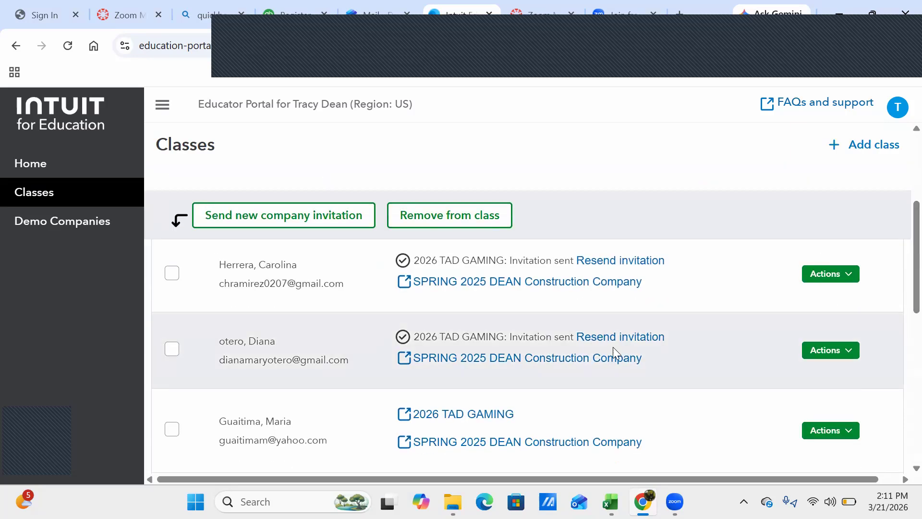
left_click(601, 359)
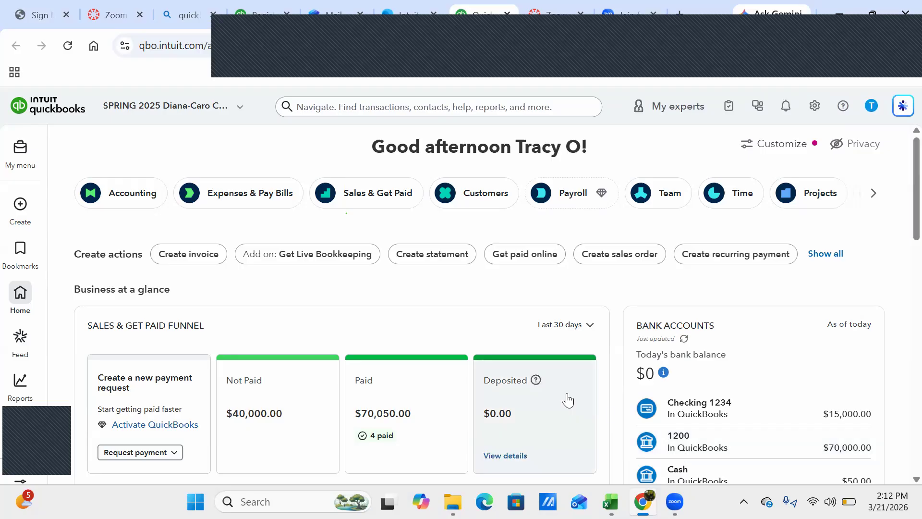
Check the student company's bank deposit form for pending payments, close it, and view the bank register of account 1200.
mouse_move(26, 210)
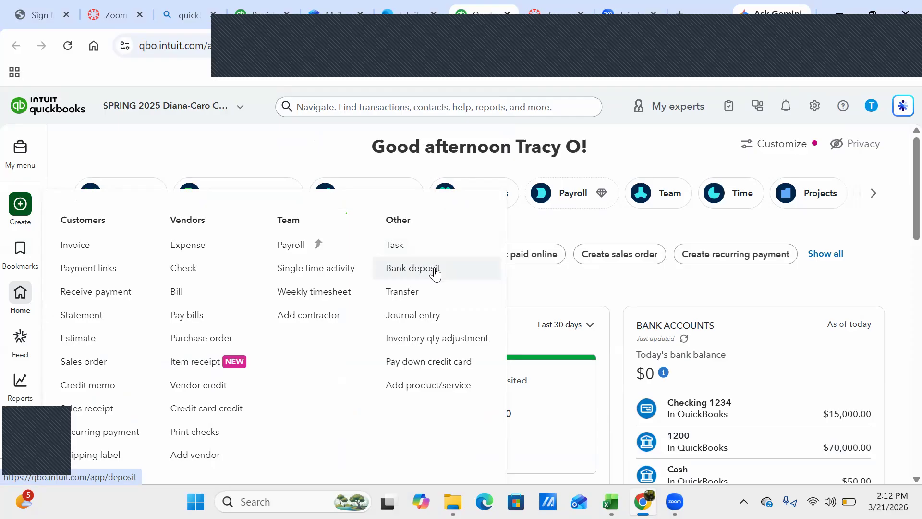
left_click(435, 272)
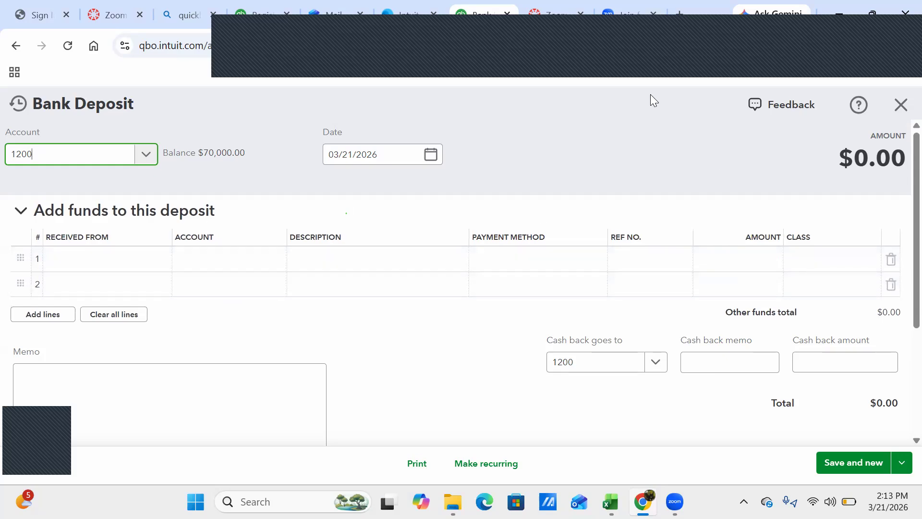
left_click(902, 106)
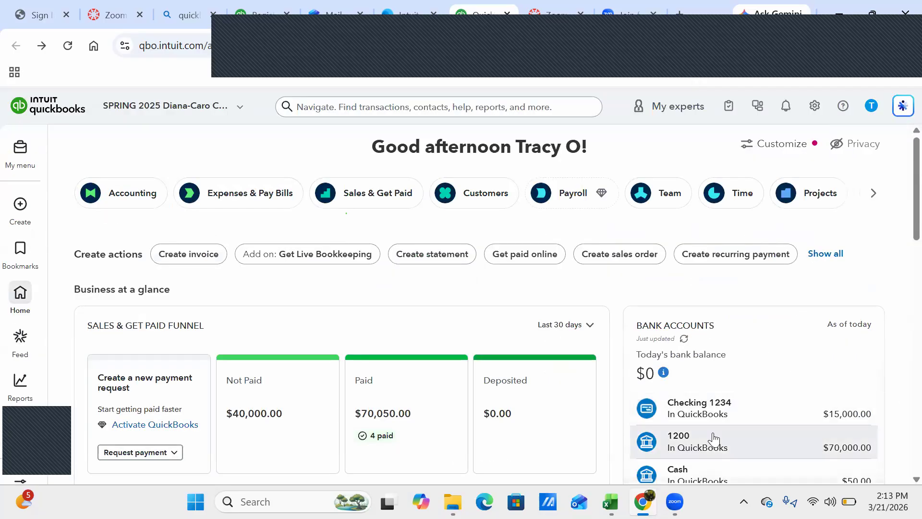
left_click(706, 446)
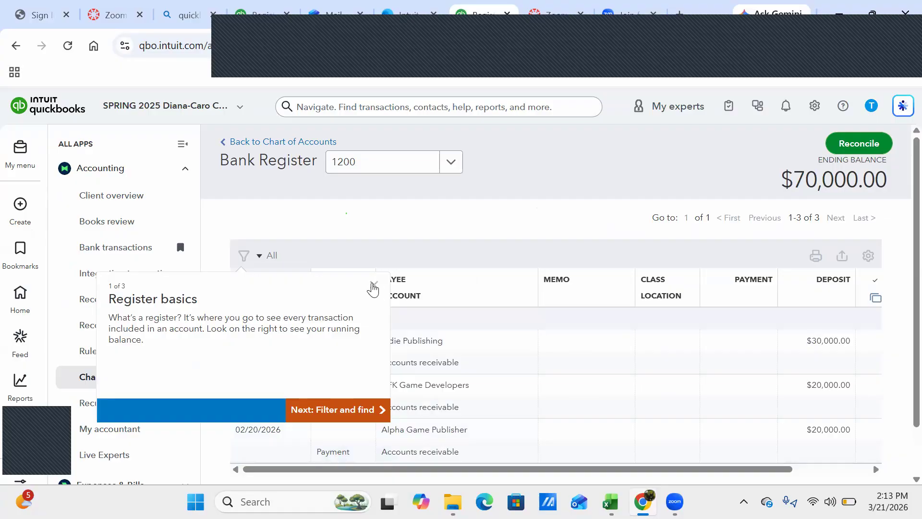
left_click(374, 284)
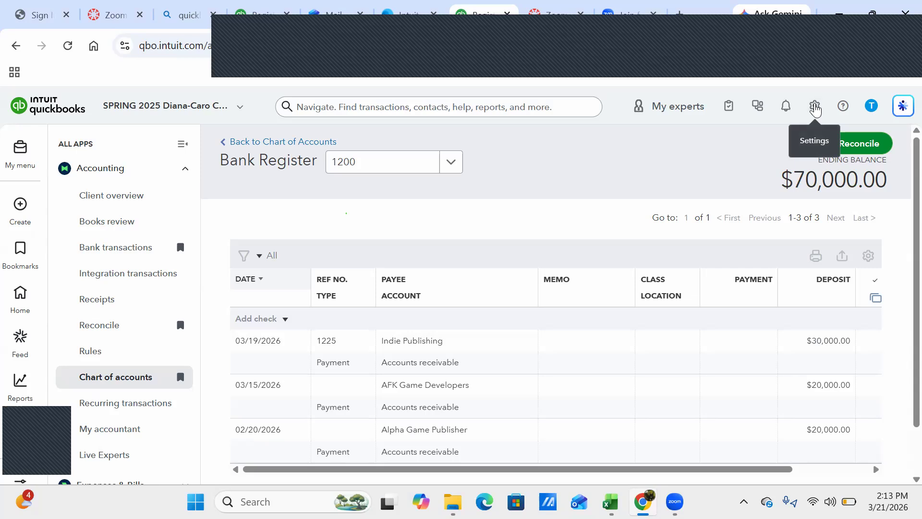
Open the student company's chart of accounts and look through the bank, receivable, asset, liability and equity accounts.
left_click(815, 108)
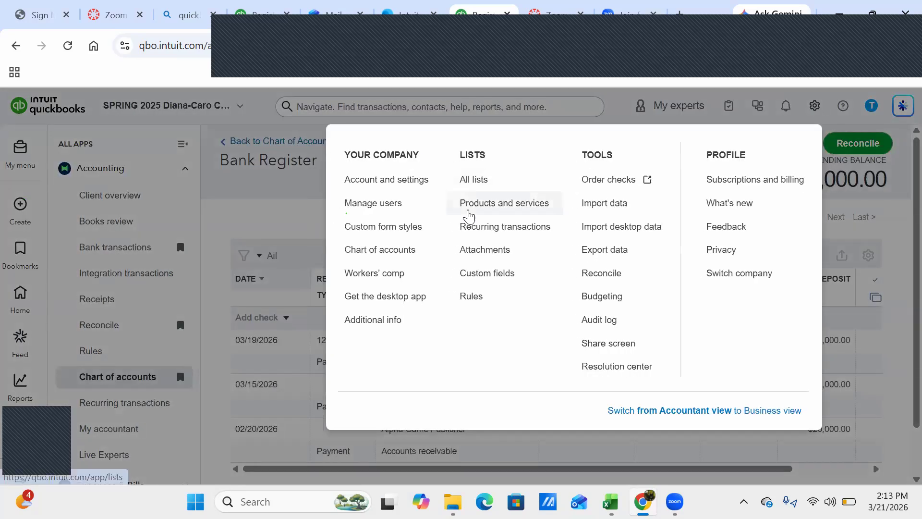
left_click(373, 259)
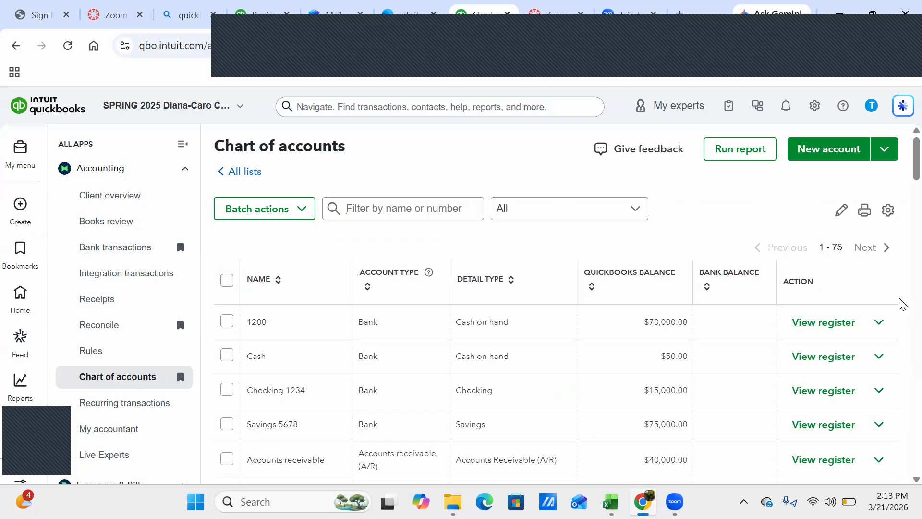
scroll(900, 298, "down", 20)
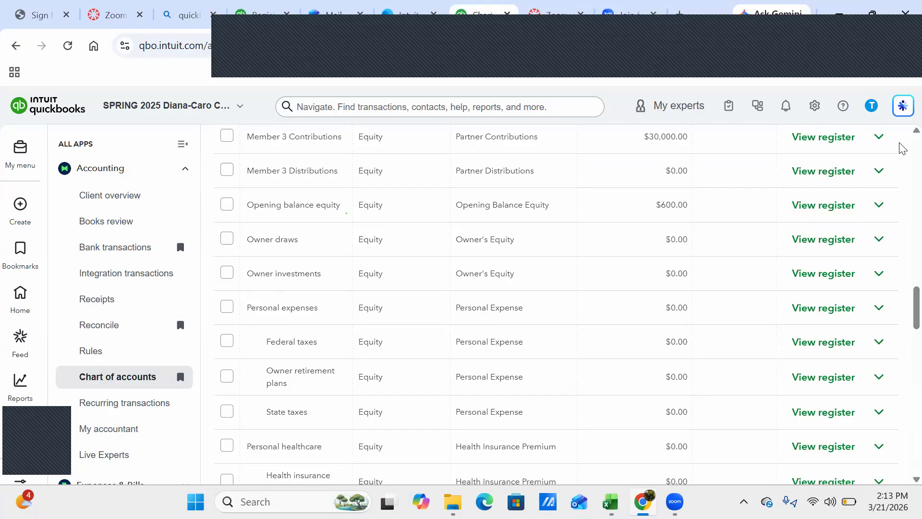
scroll(901, 148, "up", 6)
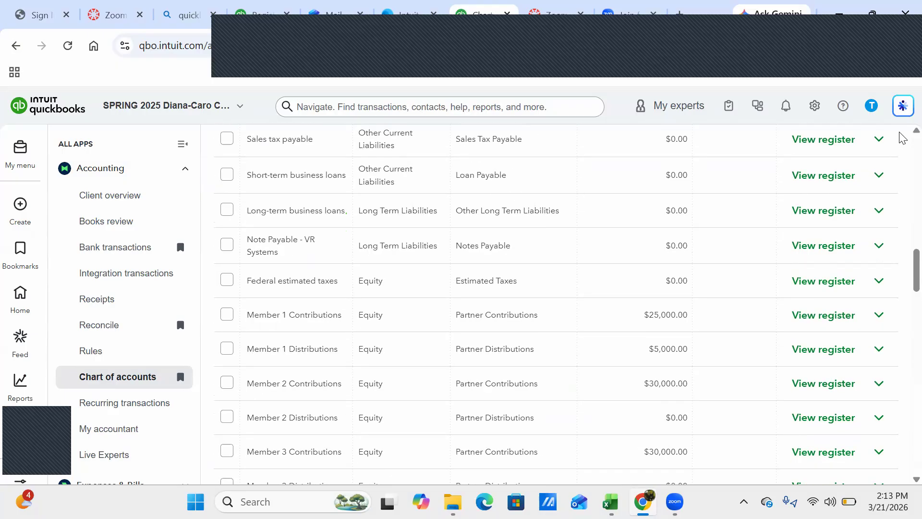
scroll(902, 140, "up", 3)
scroll(902, 138, "up", 10)
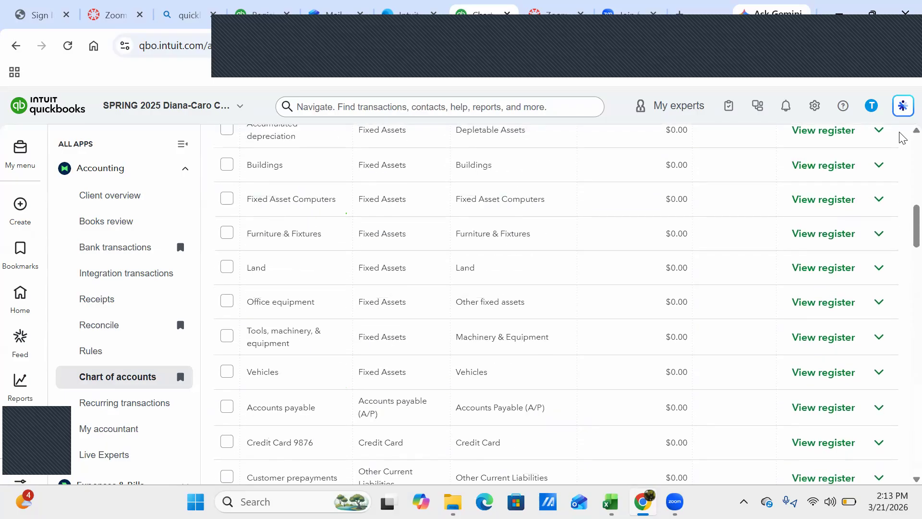
scroll(902, 138, "up", 5)
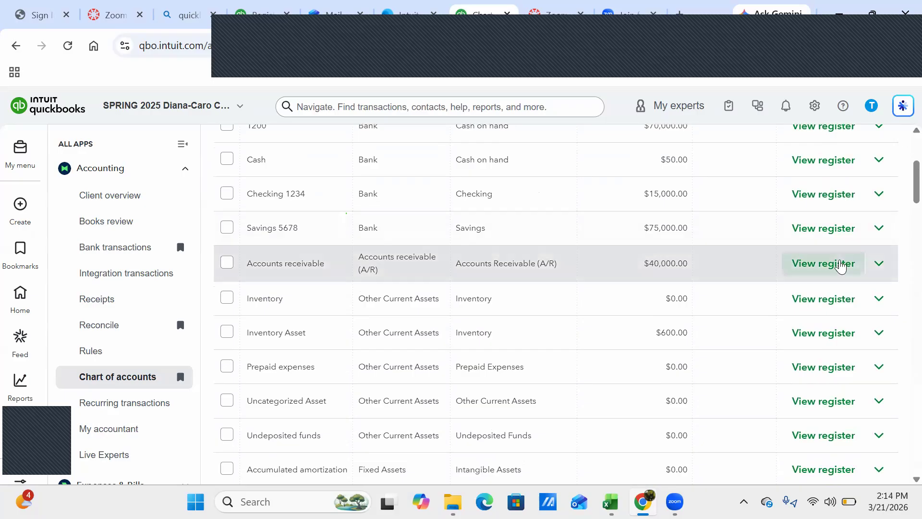
Open the accounts receivable register, dismiss the register tour, and examine Indie Publishing's $30,000 payment, its deposit account and its outstanding invoices.
left_click(840, 265)
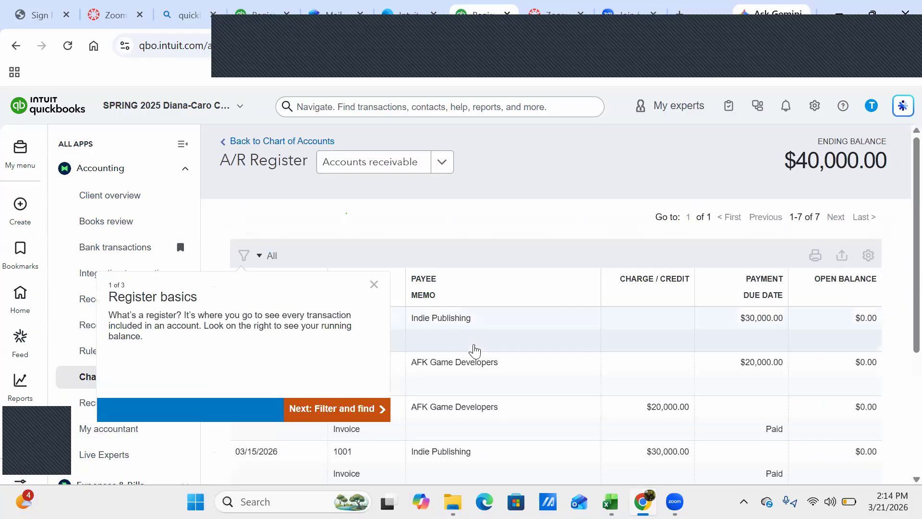
left_click(374, 288)
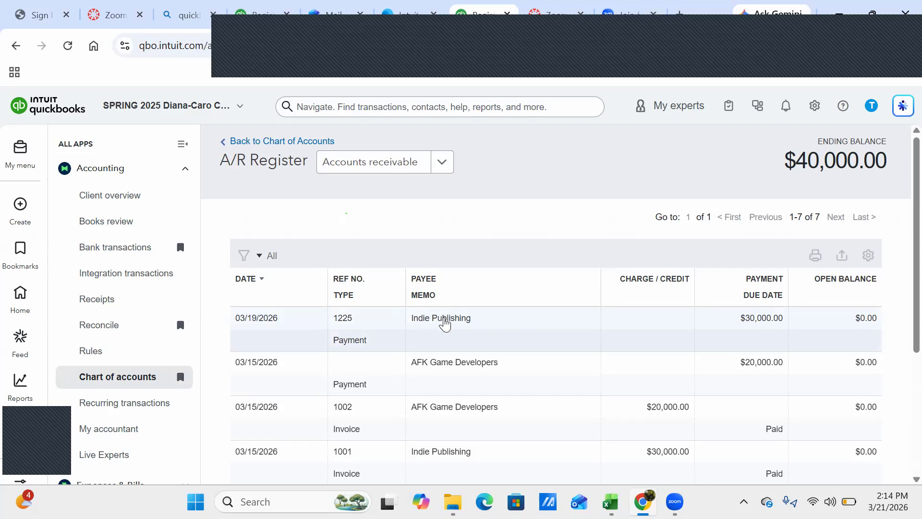
left_click(446, 322)
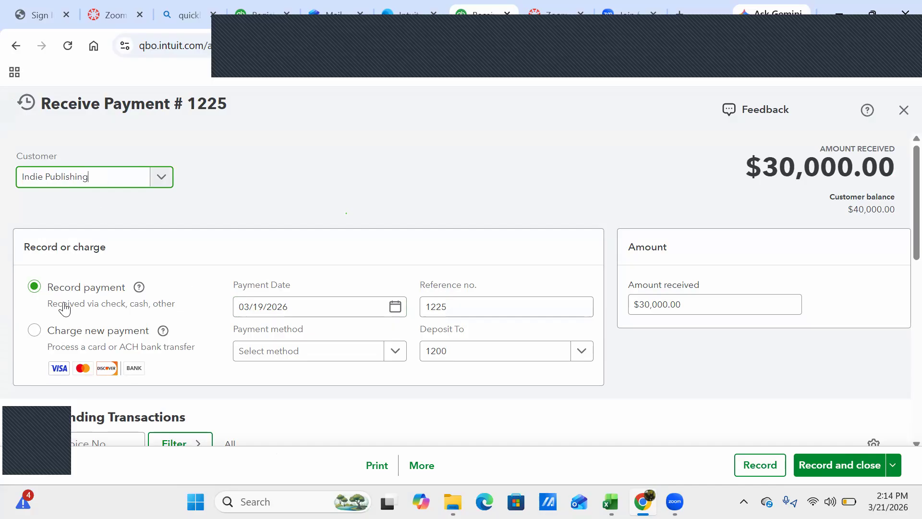
left_click(263, 316)
scroll(899, 283, "down", 3)
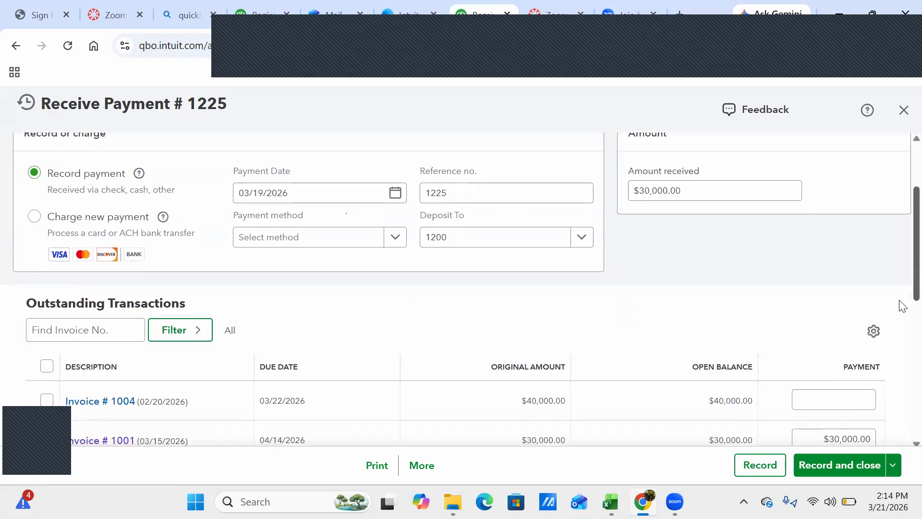
scroll(902, 302, "down", 1)
scroll(902, 307, "down", 1)
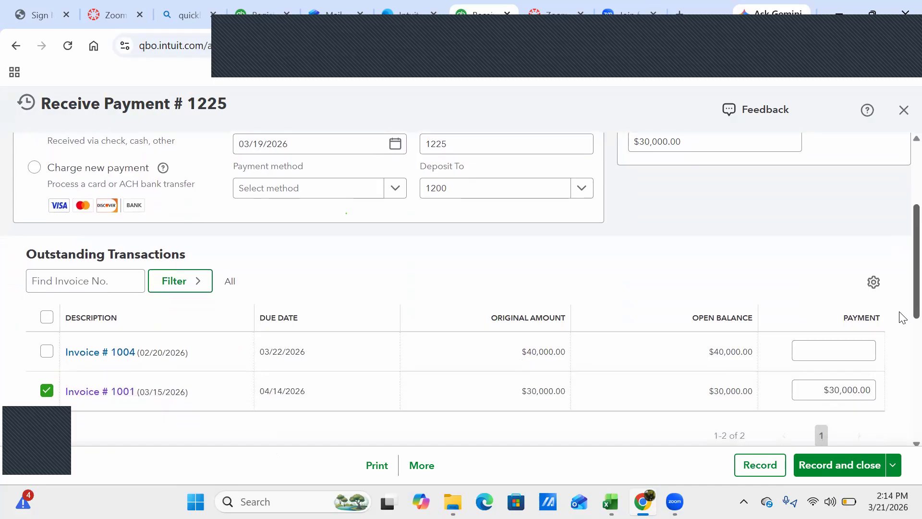
scroll(902, 312, "up", 2)
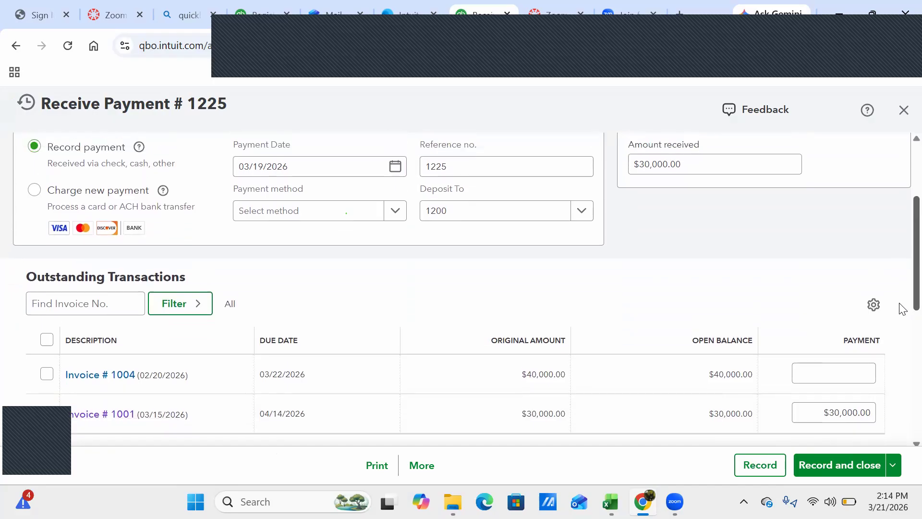
scroll(903, 255, "up", 3)
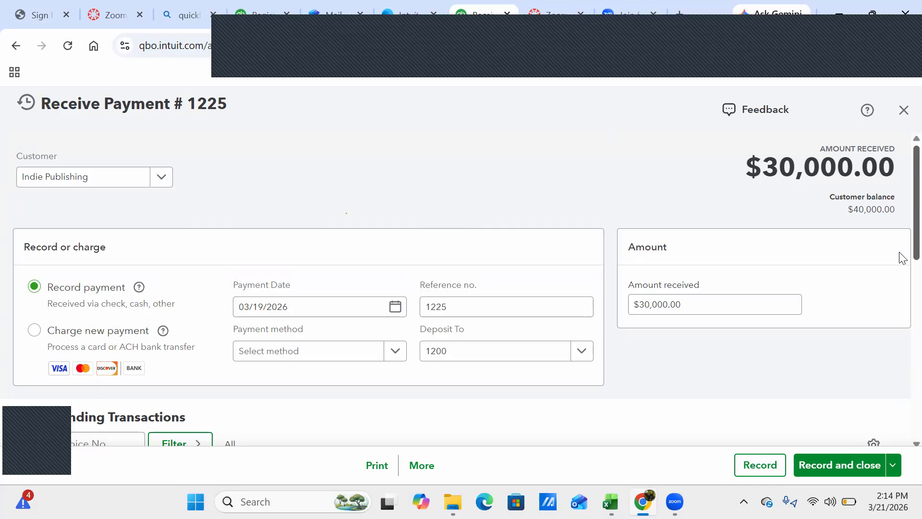
scroll(901, 269, "down", 5)
scroll(900, 365, "down", 3)
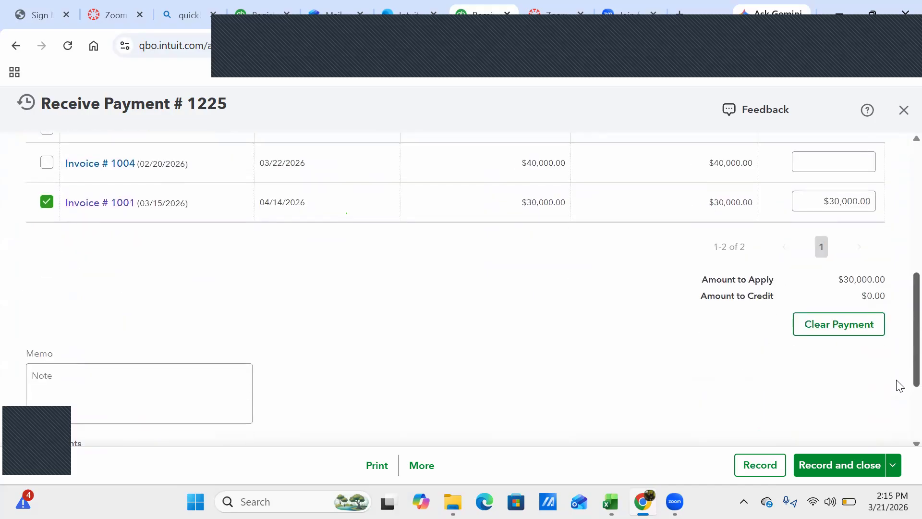
scroll(896, 384, "up", 1)
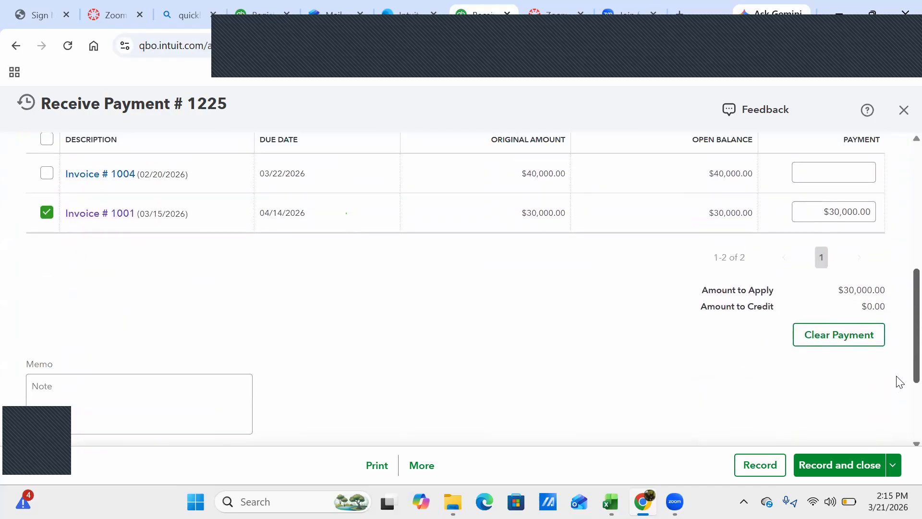
Try applying Indie Publishing's payment to its $40,000 invoice as well, and review the amounts to apply and credit.
left_click(47, 175)
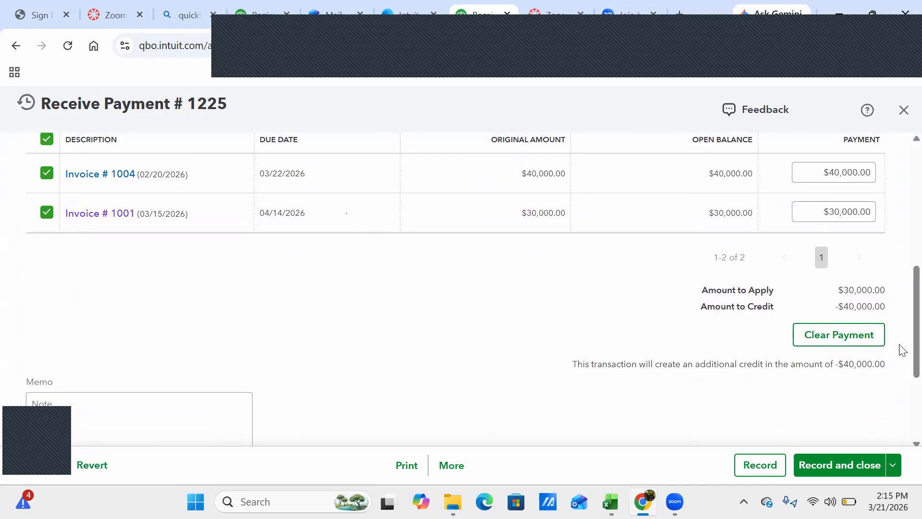
scroll(902, 360, "up", 10)
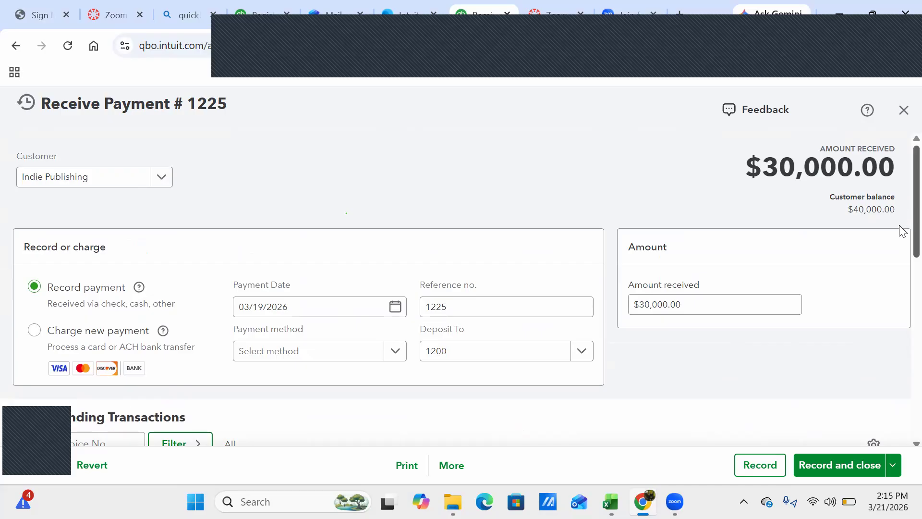
scroll(901, 250, "down", 3)
scroll(901, 298, "down", 3)
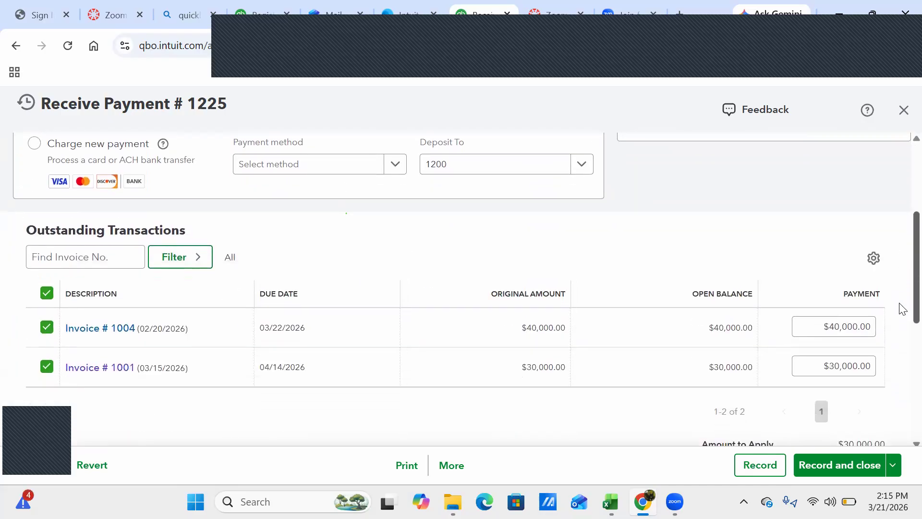
scroll(902, 338, "down", 2)
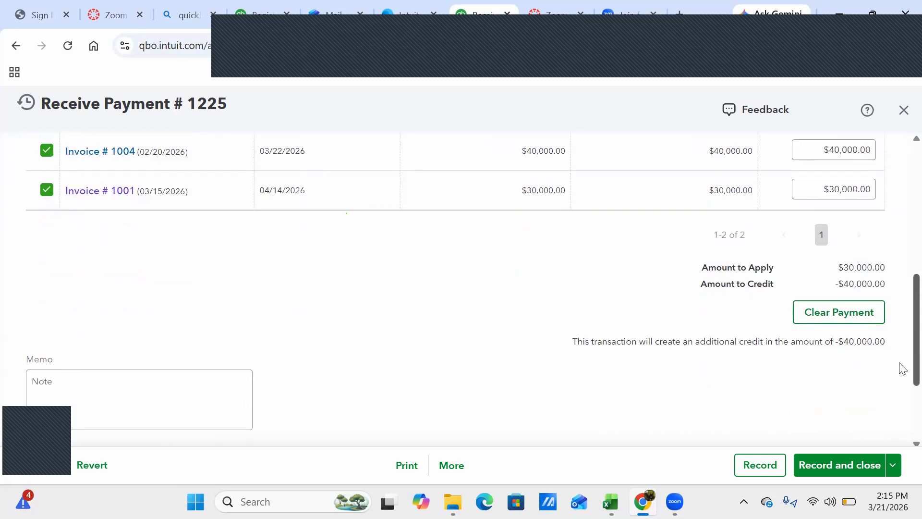
scroll(902, 368, "up", 8)
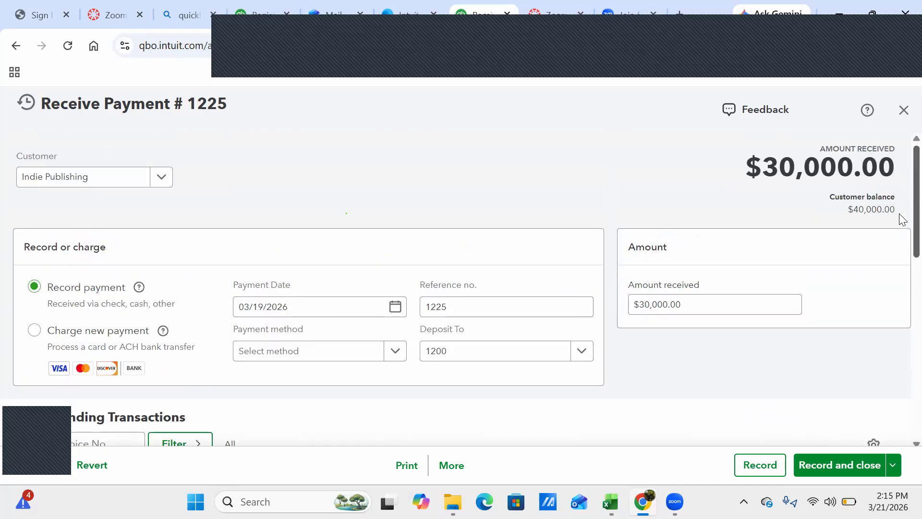
scroll(899, 255, "down", 6)
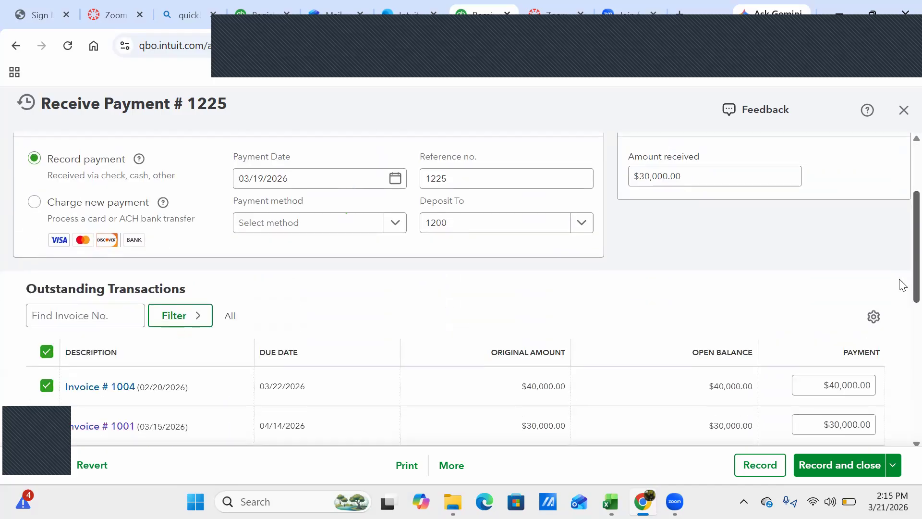
scroll(901, 345, "down", 2)
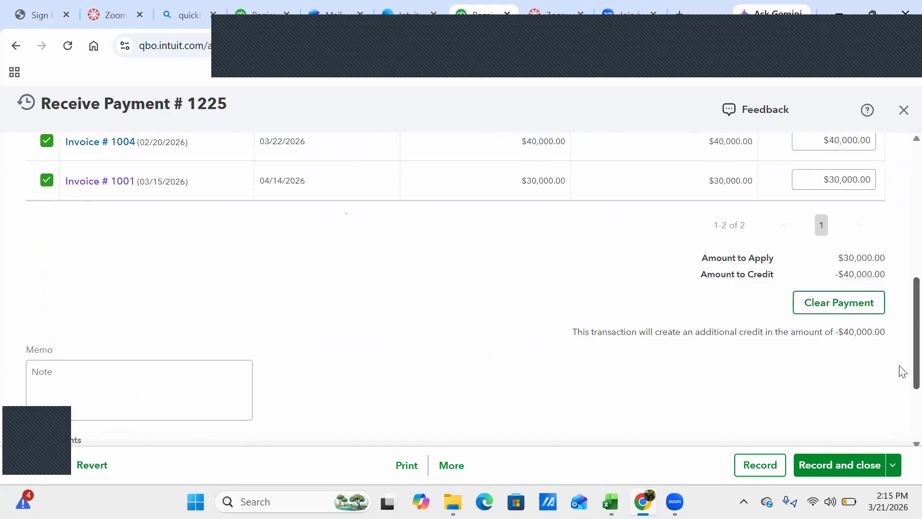
Clear all invoice amounts applied on the payment and leave the form without saving.
left_click(847, 303)
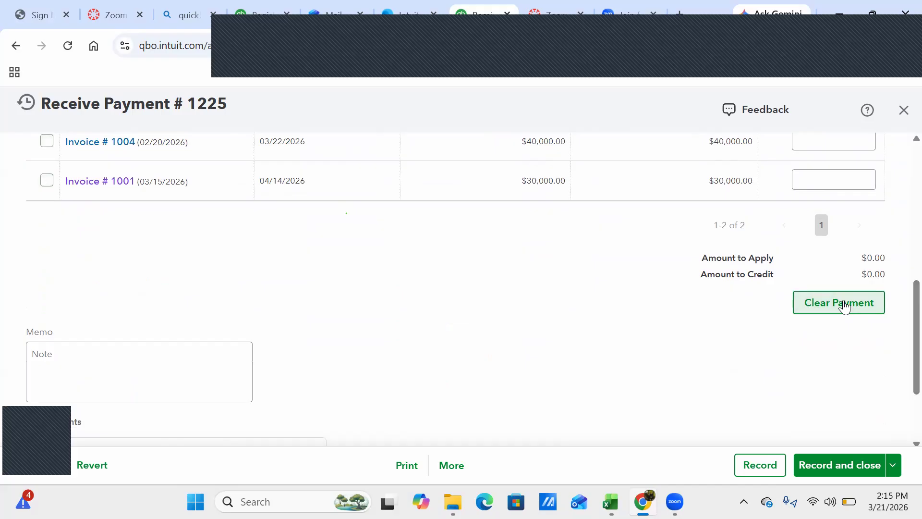
left_click_drag(916, 345, 904, 110)
left_click(904, 110)
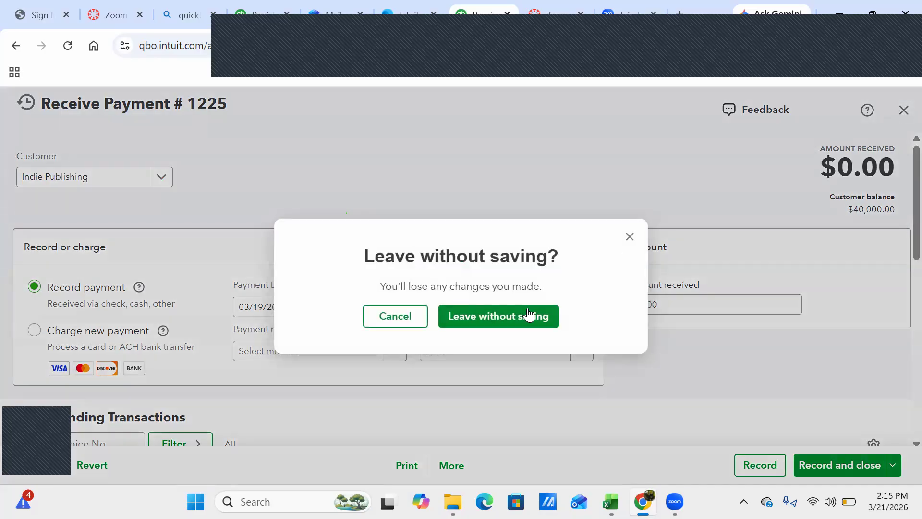
left_click(528, 314)
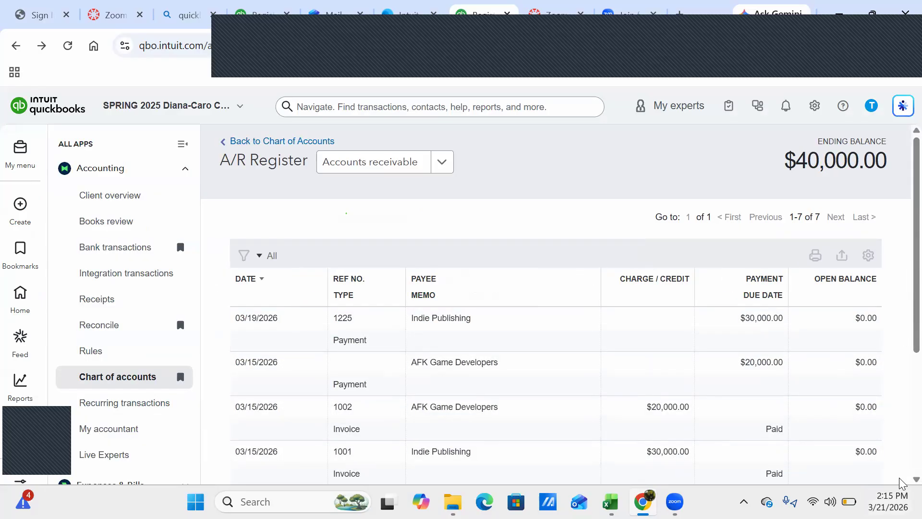
Review the remaining entries in the A/R register, then open the company's invoice list and check the status of each invoice.
scroll(900, 480, "down", 3)
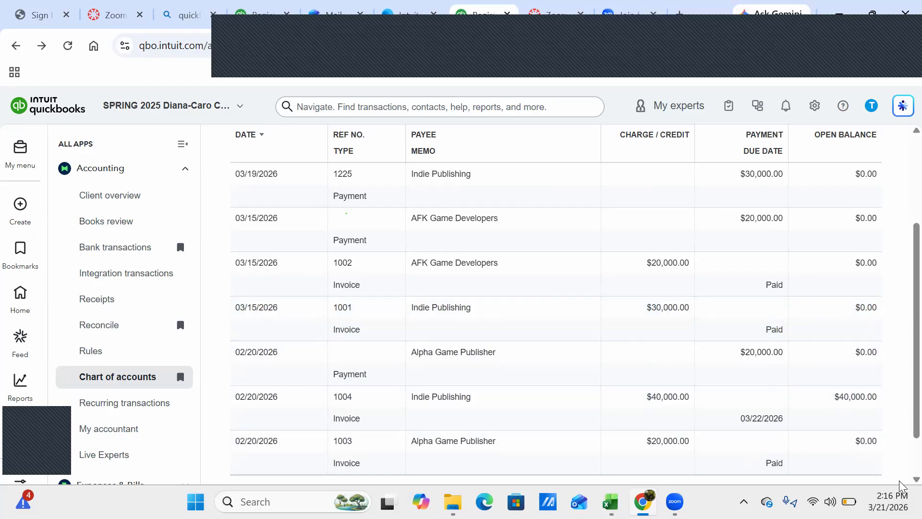
scroll(899, 480, "down", 1)
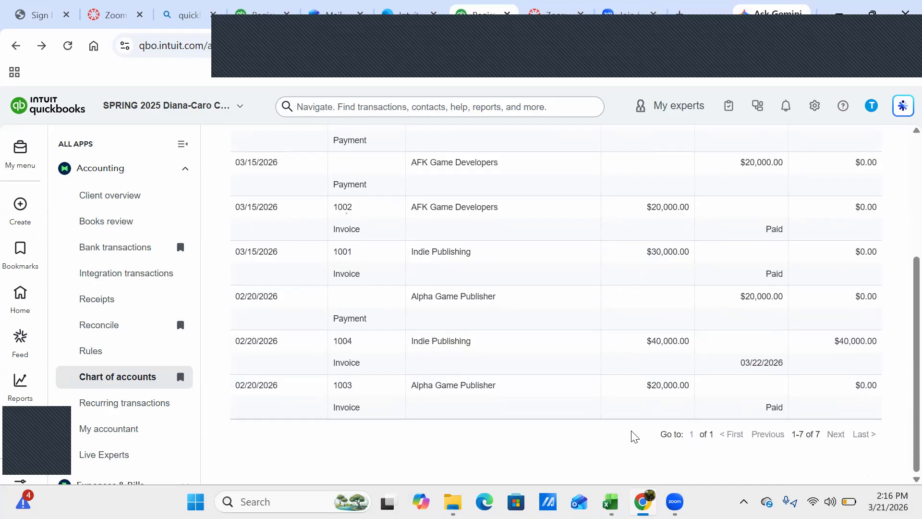
left_click_drag(194, 269, 176, 354)
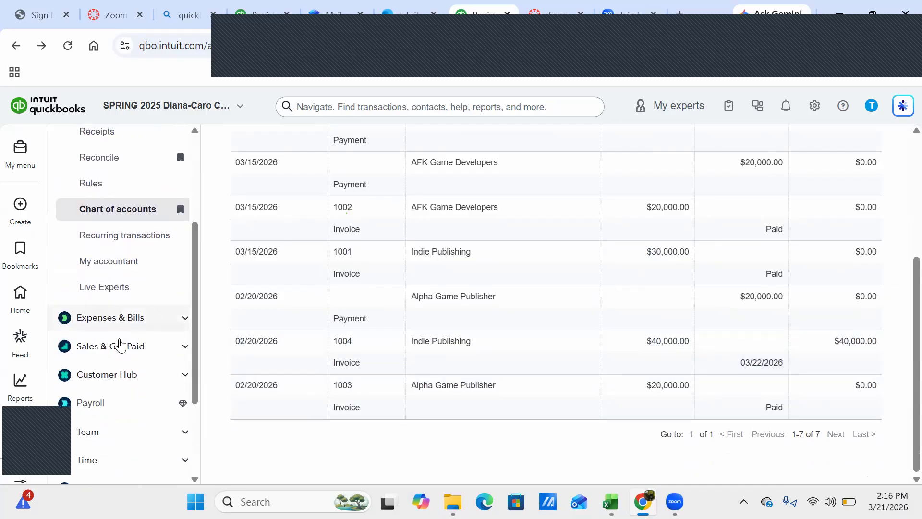
left_click(120, 346)
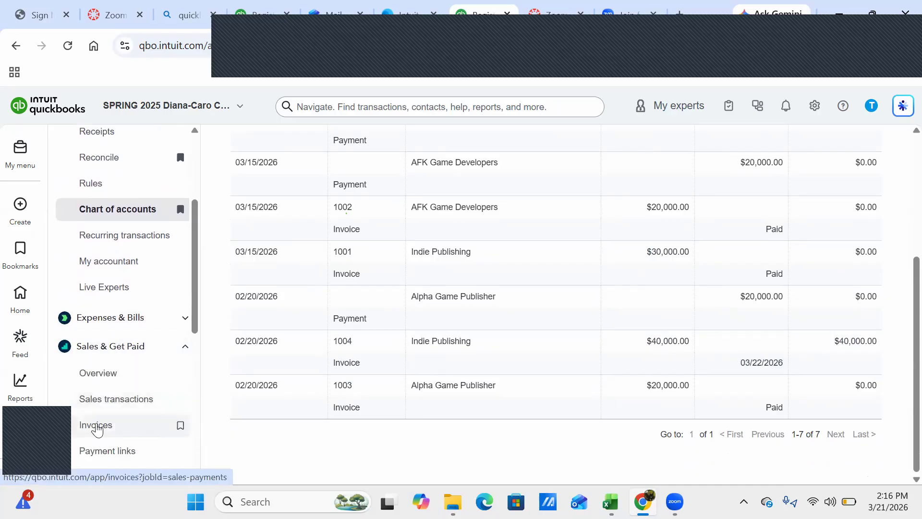
left_click(97, 426)
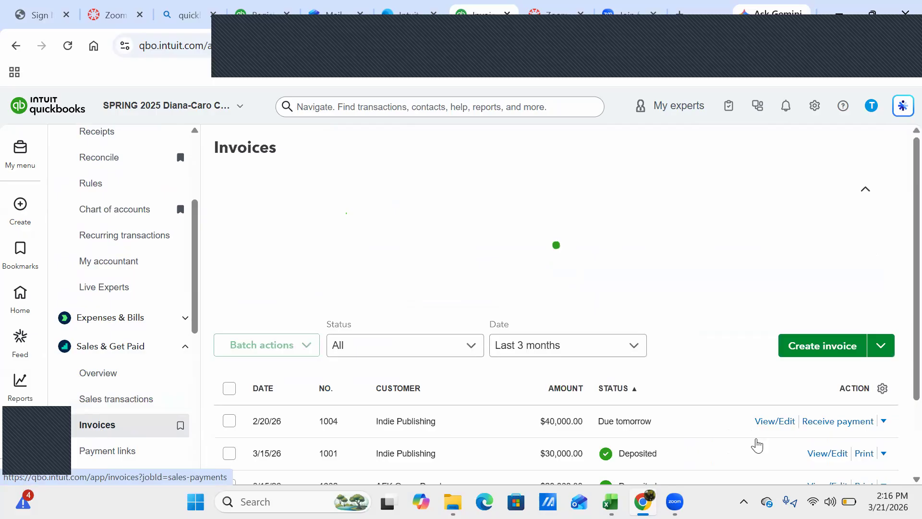
scroll(900, 379, "down", 2)
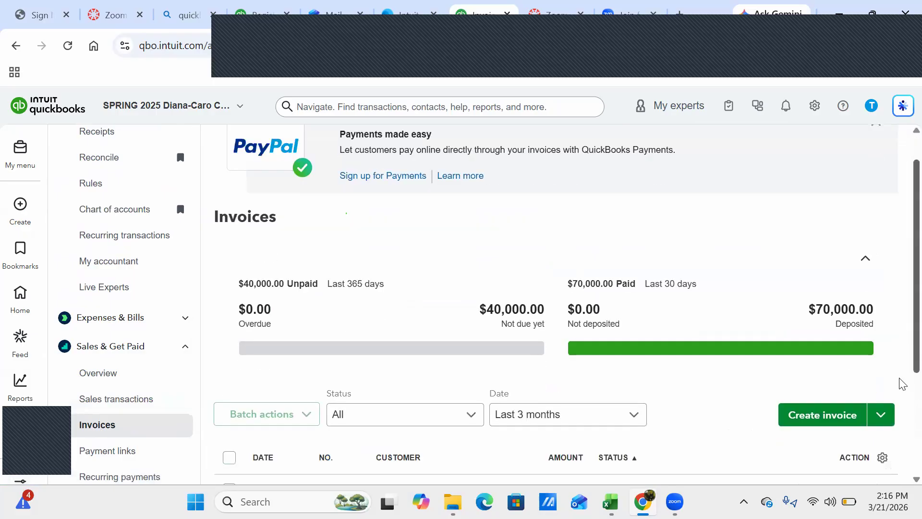
scroll(902, 419, "down", 1)
scroll(901, 461, "down", 1)
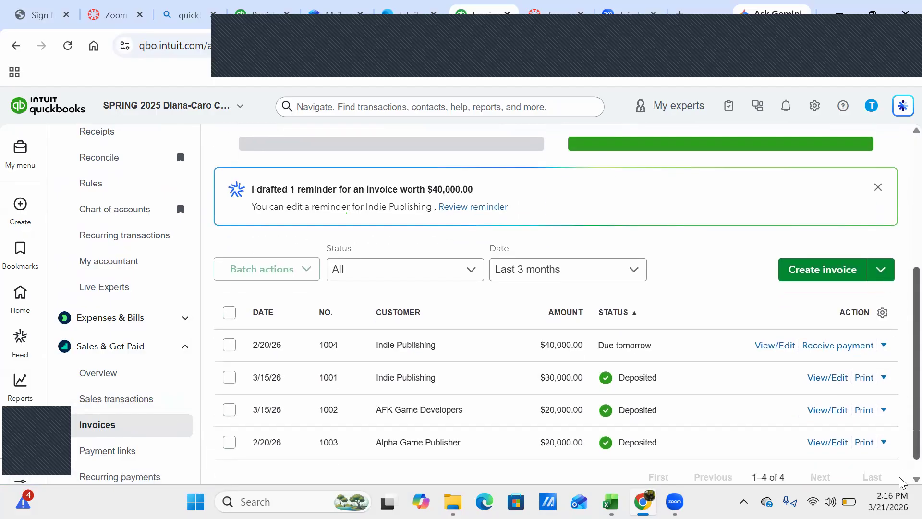
scroll(900, 482, "down", 1)
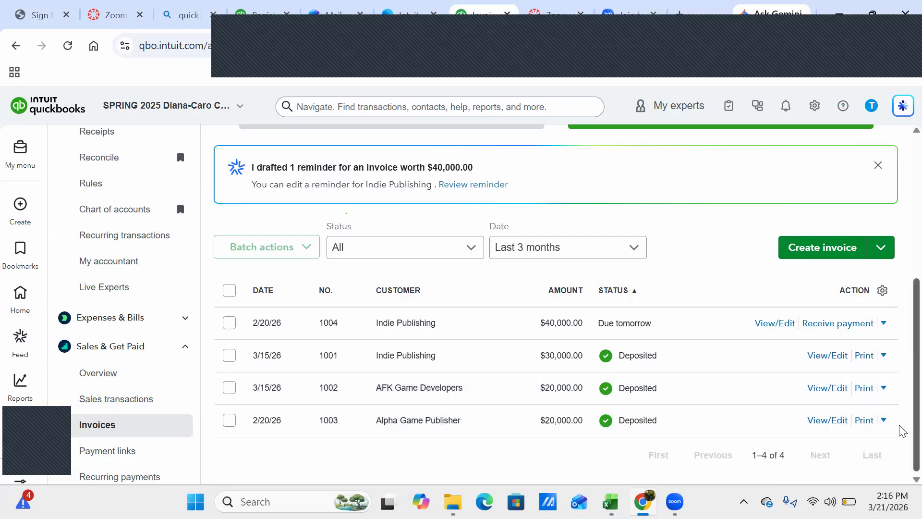
scroll(901, 294, "up", 5)
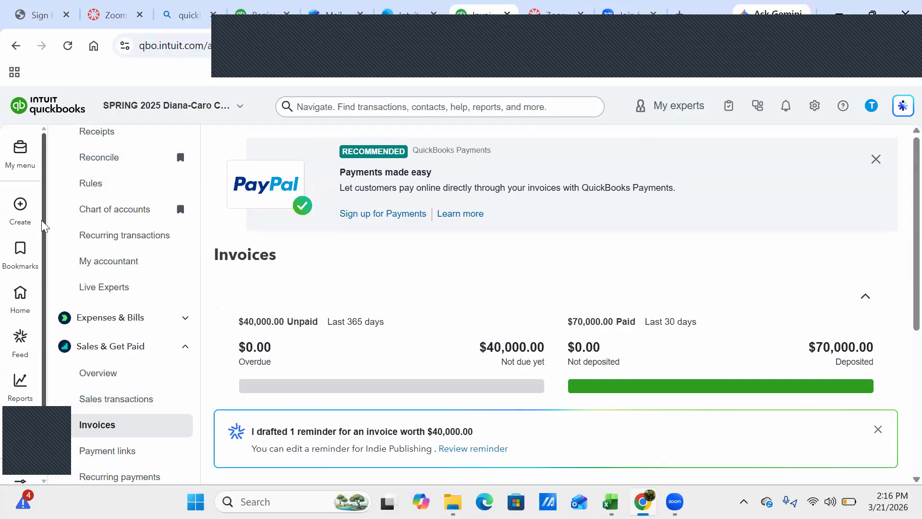
Return to the company's home page, open the bank register of account 1200, and dismiss the register tour.
left_click(20, 293)
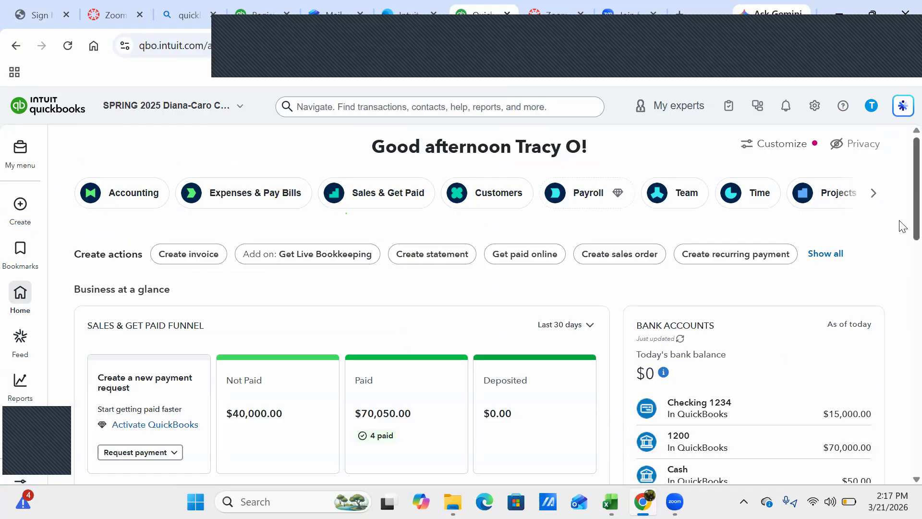
scroll(902, 255, "down", 1)
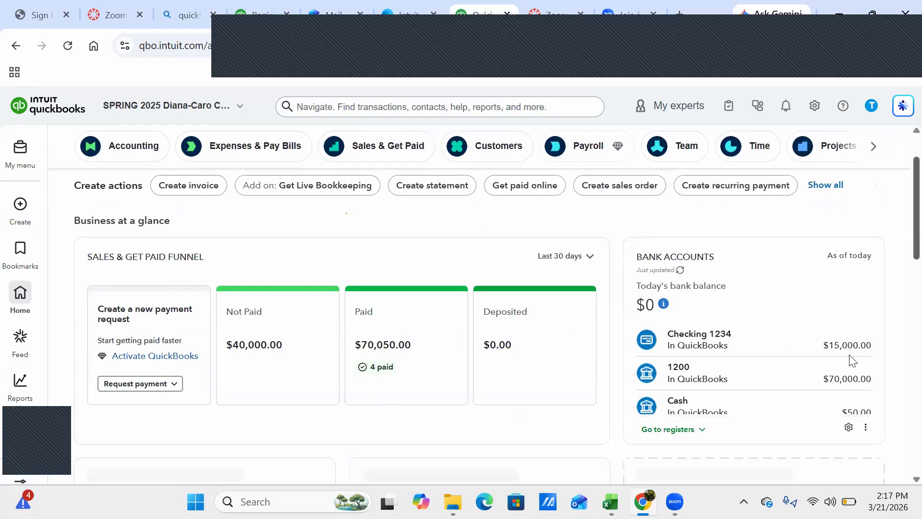
left_click(690, 363)
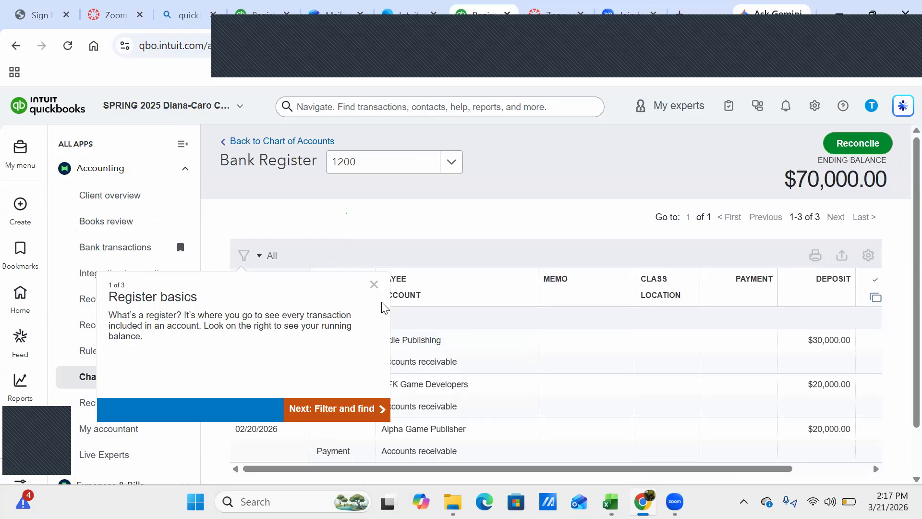
left_click(373, 285)
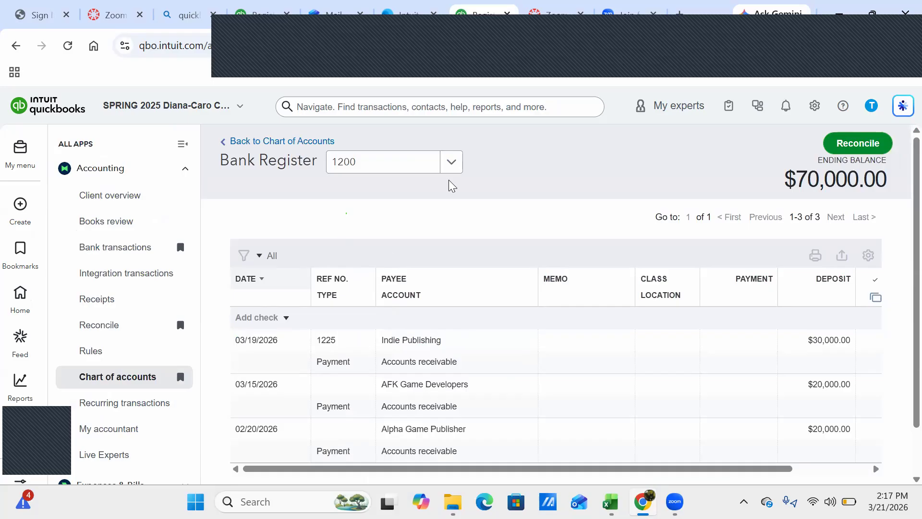
Switch the bank register to Checking 1234 to view its transactions, and go back to the chart of accounts.
left_click(449, 162)
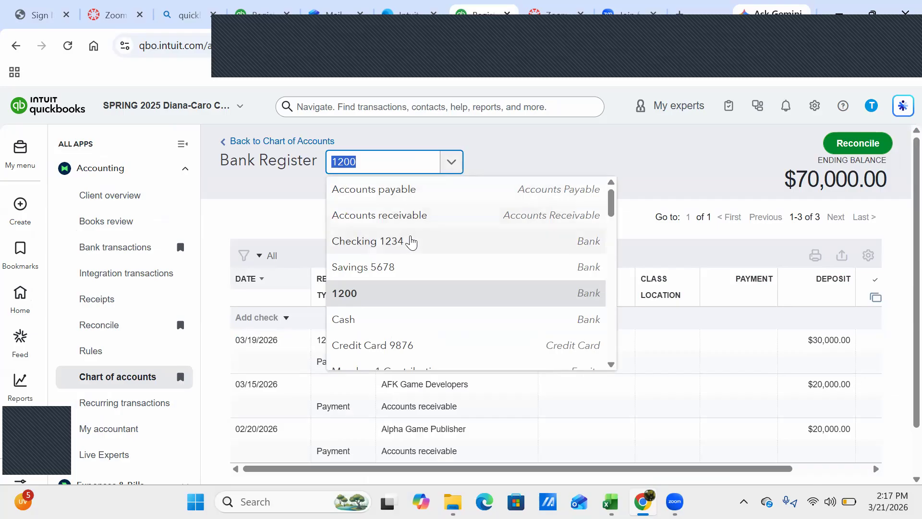
left_click(404, 244)
left_click(405, 241)
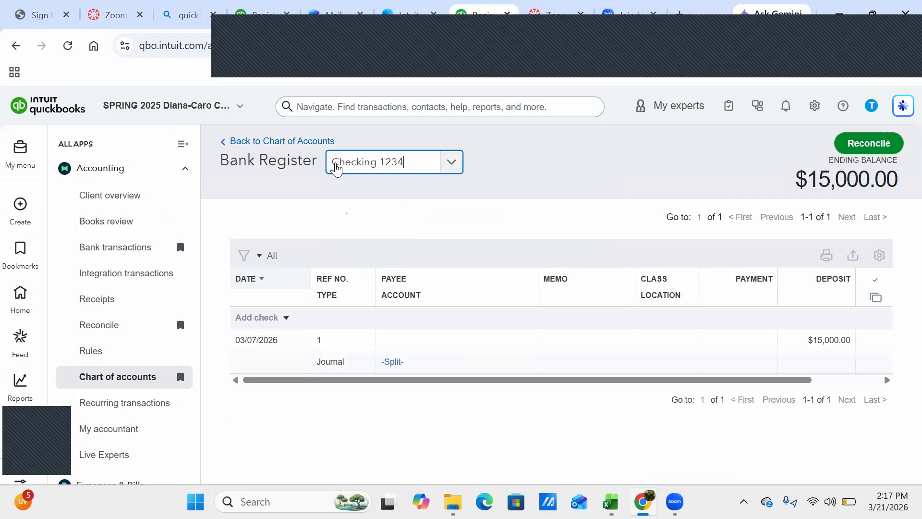
left_click(315, 143)
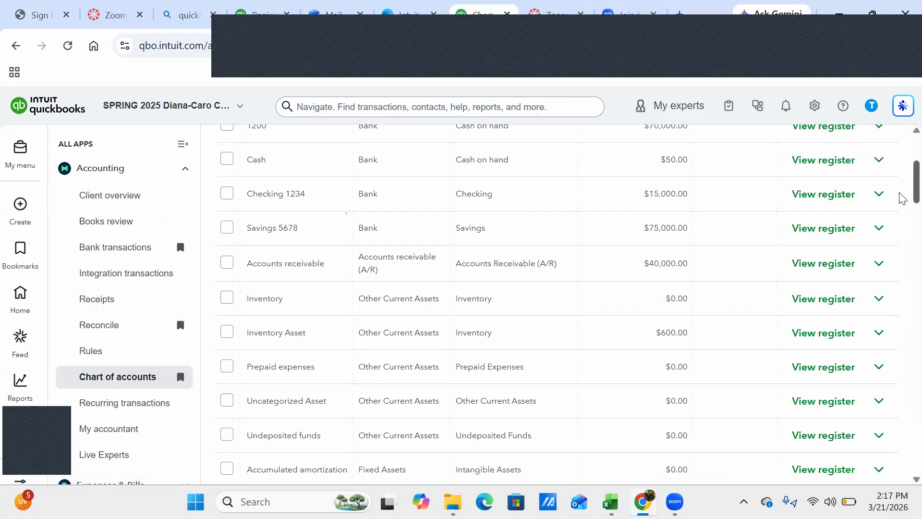
Look through the accounts in the chart of accounts and sort the list by detail type.
scroll(901, 197, "down", 3)
scroll(901, 230, "down", 6)
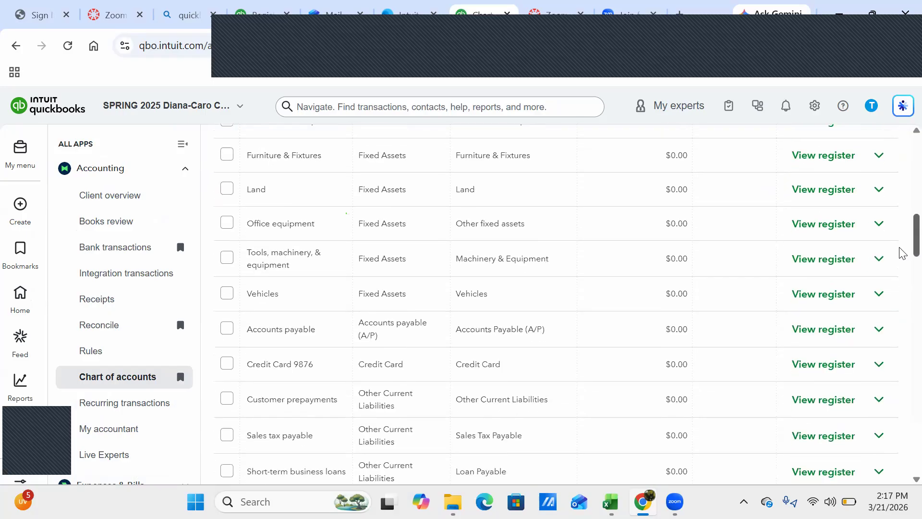
scroll(897, 293, "down", 4)
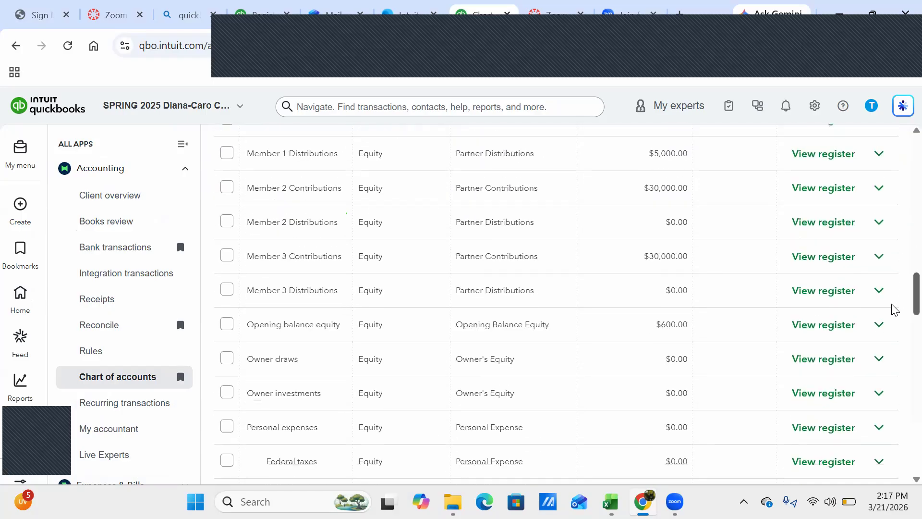
scroll(892, 317, "down", 2)
scroll(891, 325, "up", 15)
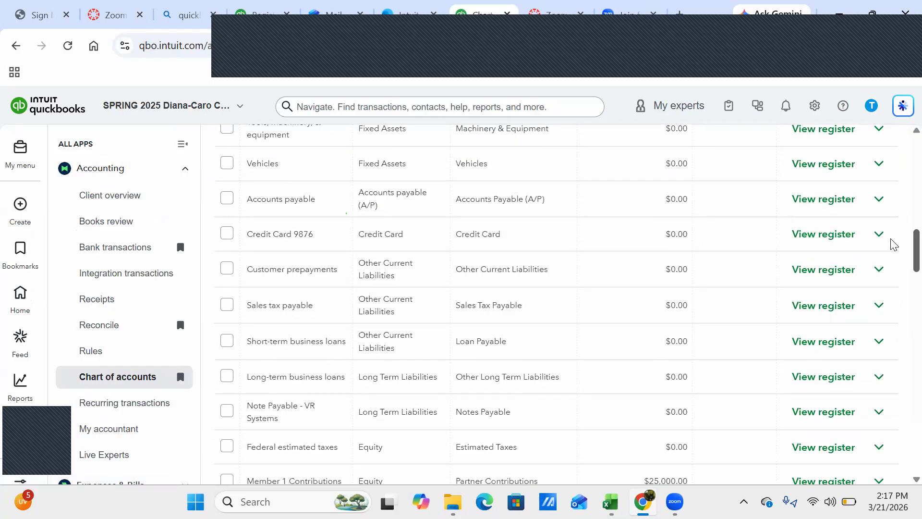
scroll(901, 195, "up", 2)
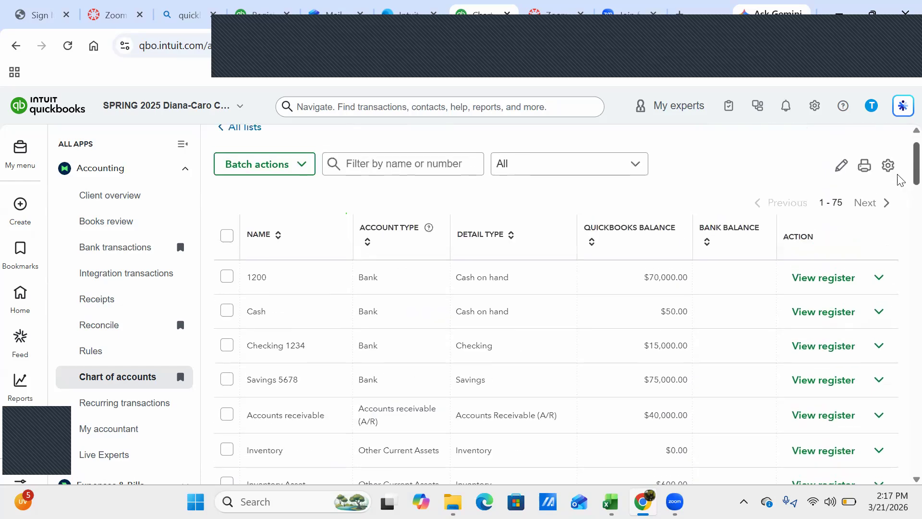
left_click(510, 240)
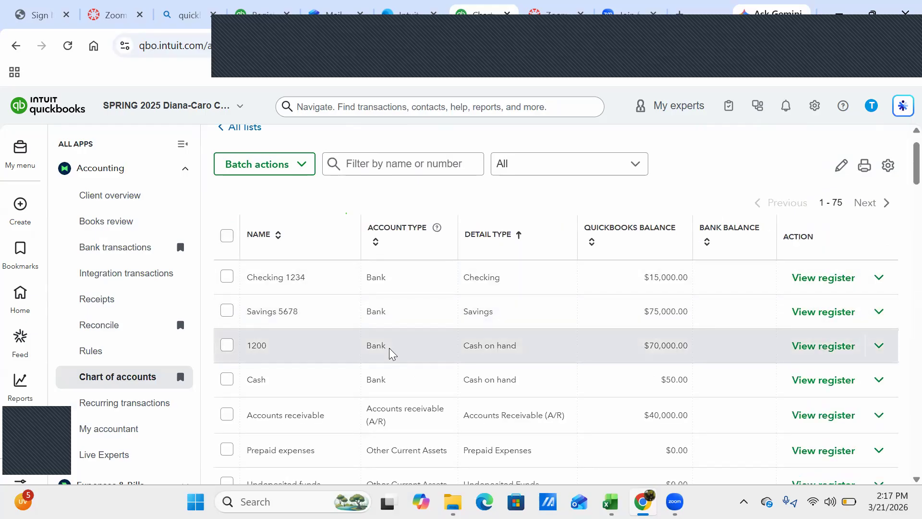
Open account 1200 for editing and change its account type to Other Current Assets, accepting the type change.
left_click(881, 346)
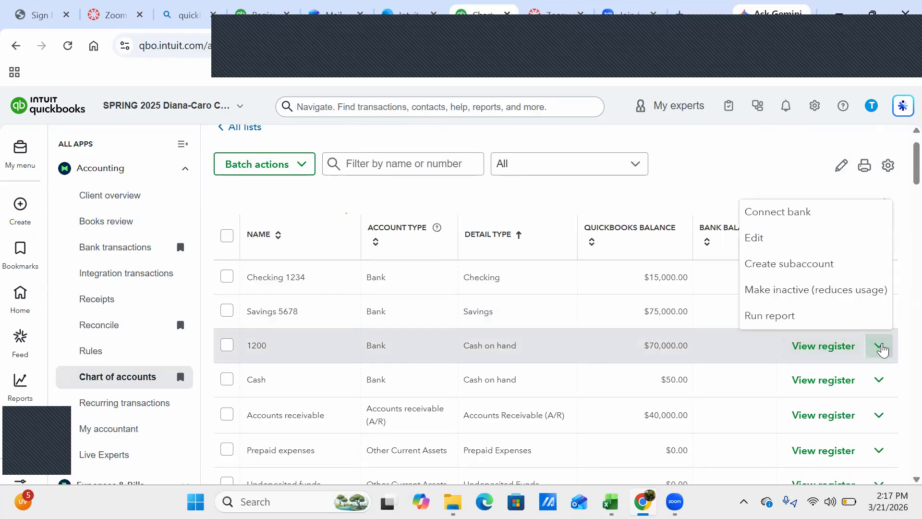
left_click(760, 238)
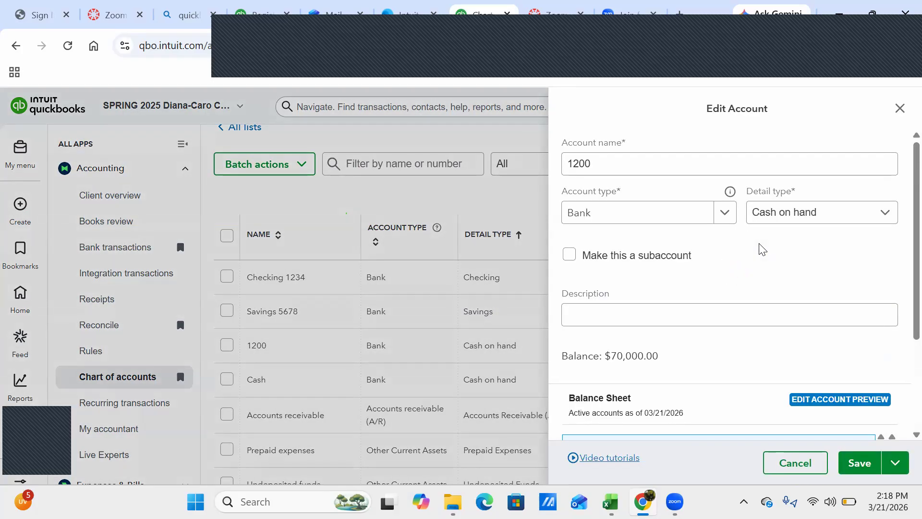
left_click(619, 165)
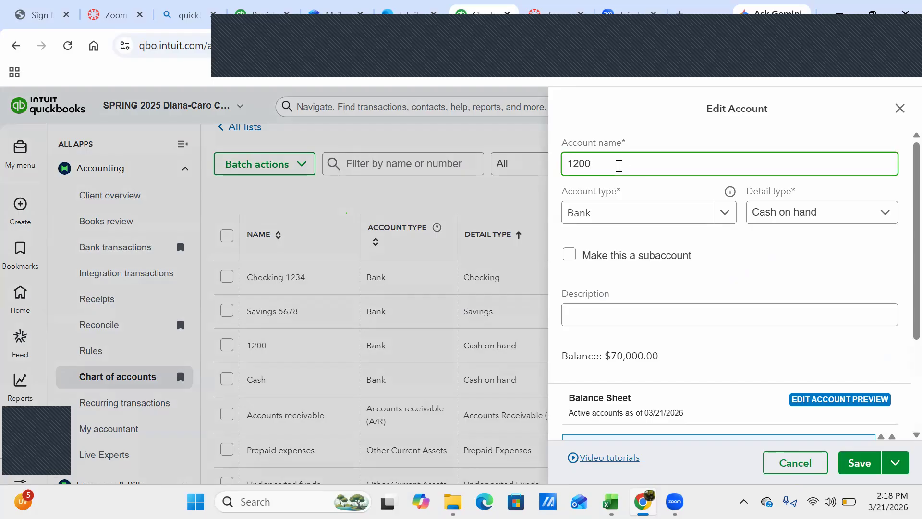
left_click(723, 212)
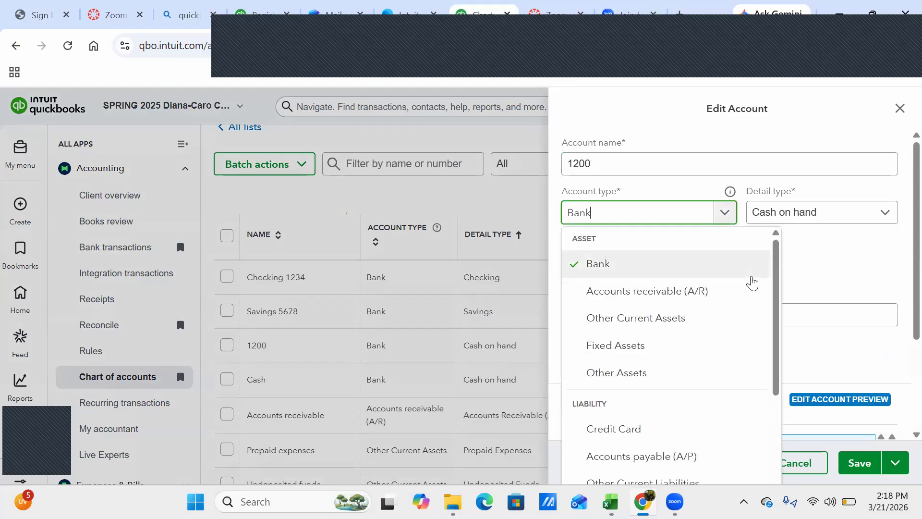
left_click(693, 320)
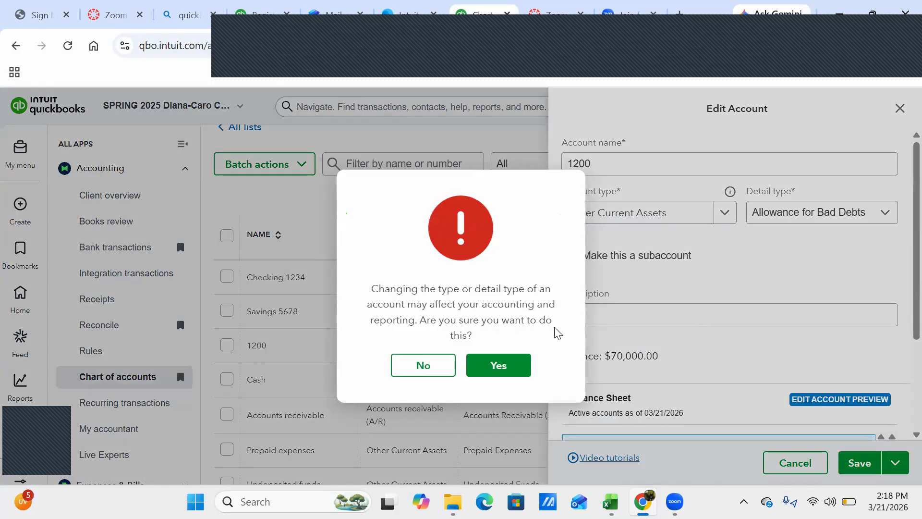
left_click(499, 367)
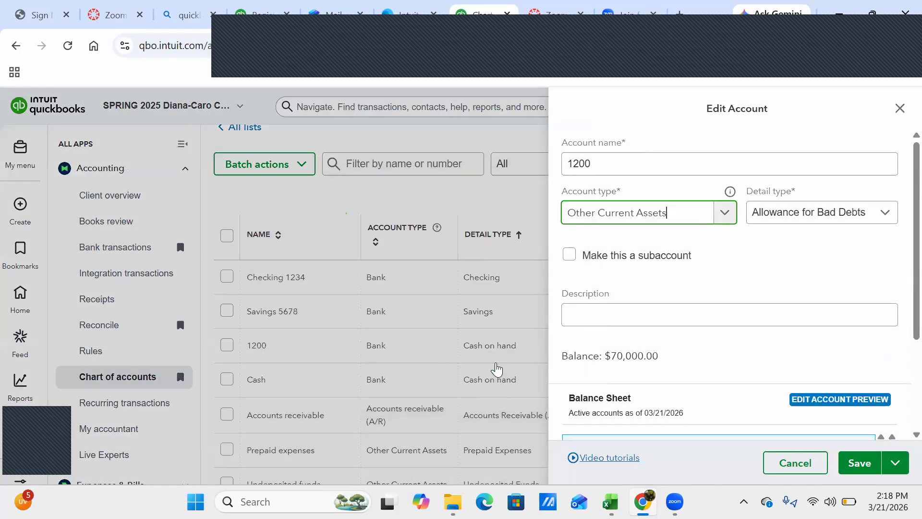
Try to save account 1200 with the detail type Undeposited Funds, and close the account form.
left_click(853, 218)
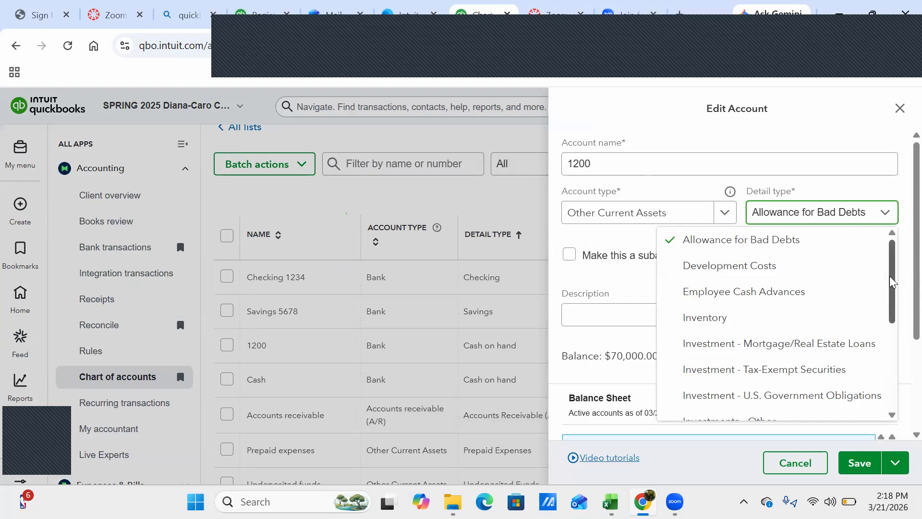
left_click_drag(890, 275, 869, 420)
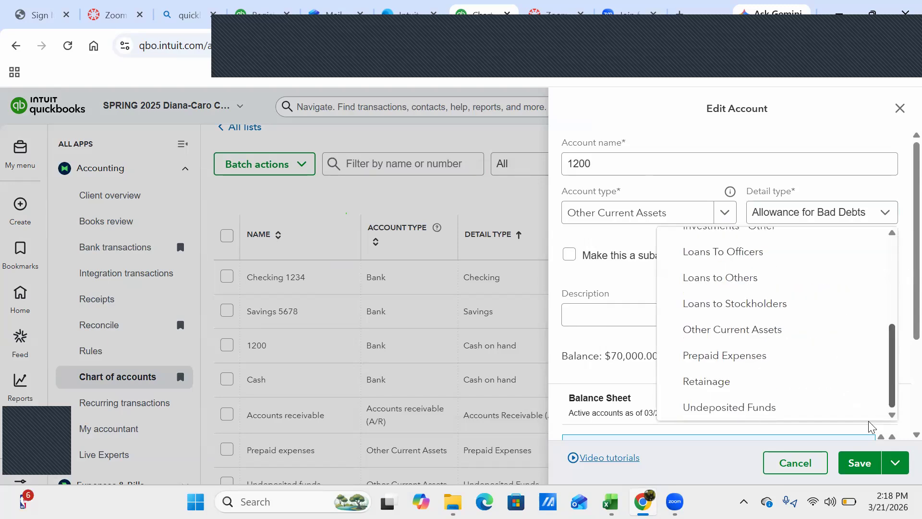
left_click(768, 408)
left_click(860, 466)
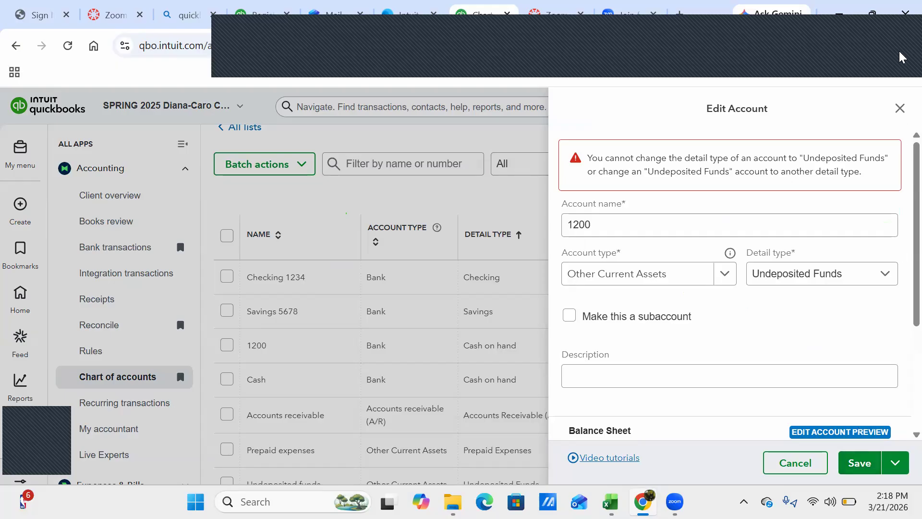
left_click(900, 109)
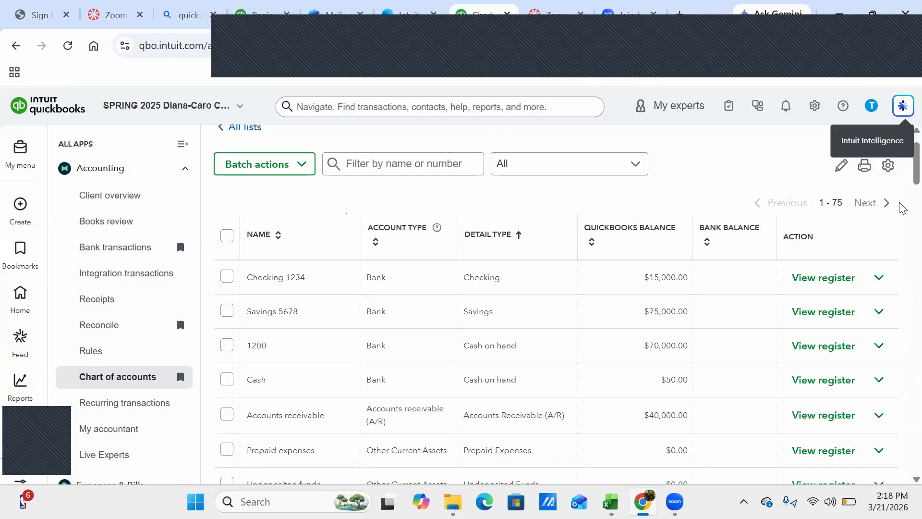
Reopen account 1200 for editing and change its account name to Checking 1234.
scroll(901, 169, "down", 3)
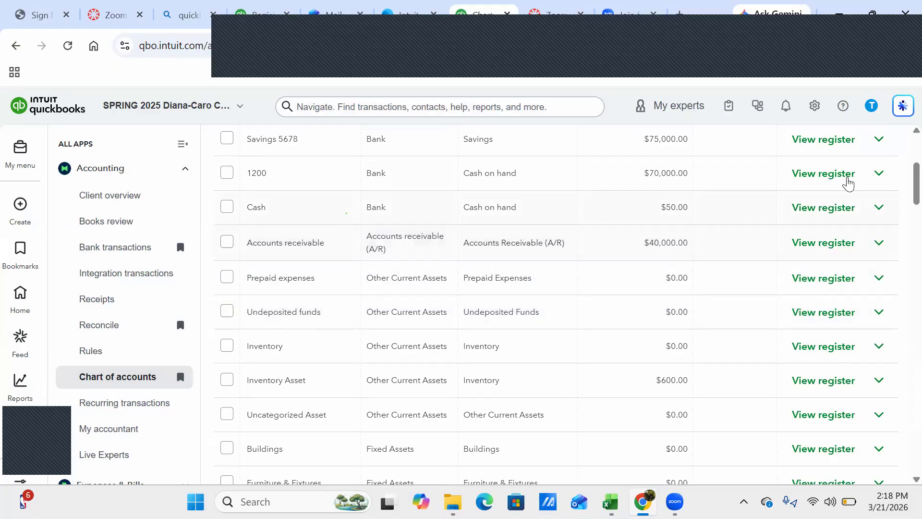
left_click(877, 179)
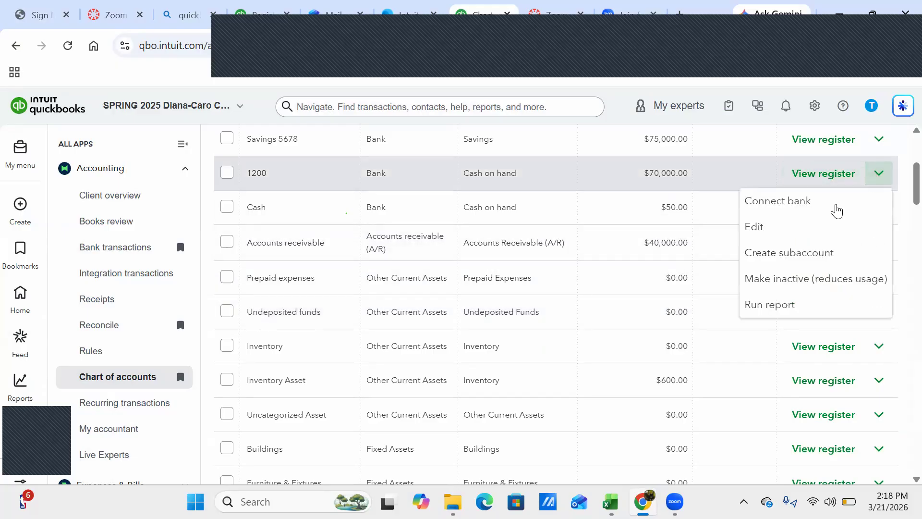
left_click(790, 227)
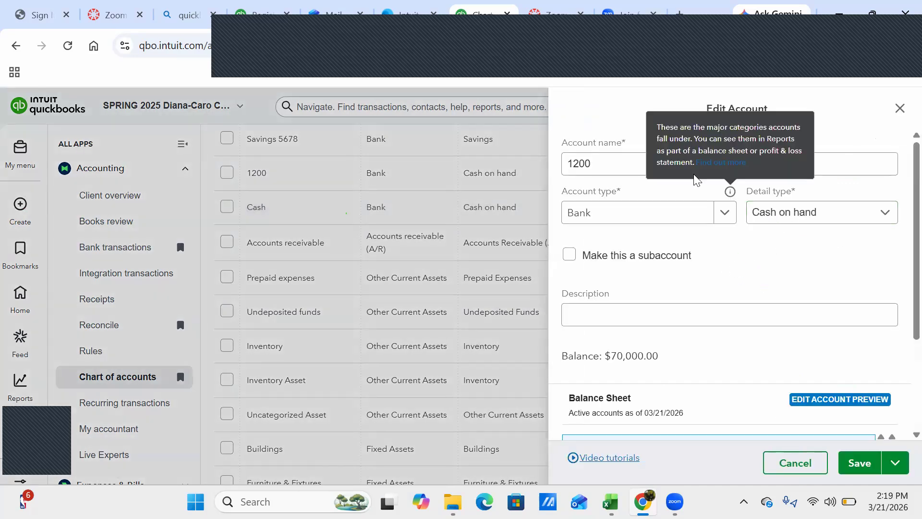
left_click(616, 161)
key("BackSpace")
key("BackSpace")
key("BackSpace")
type("C")
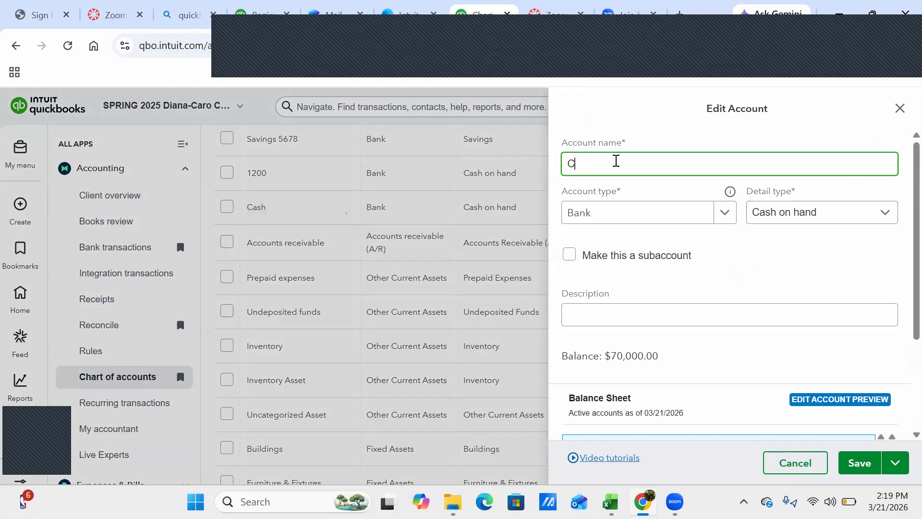
type("hecking 1234")
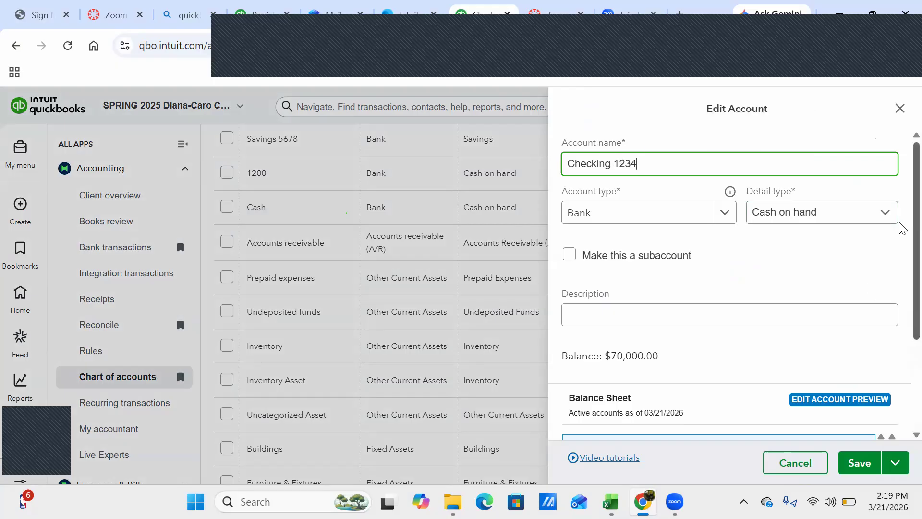
Set the edited account's detail type to Checking, save it, and merge it with the existing Checking 1234 account.
scroll(900, 243, "down", 1)
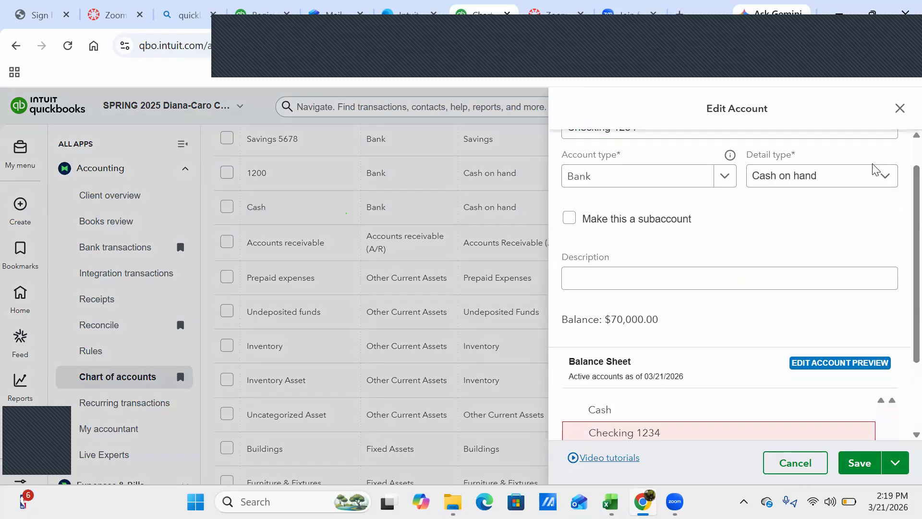
left_click(879, 183)
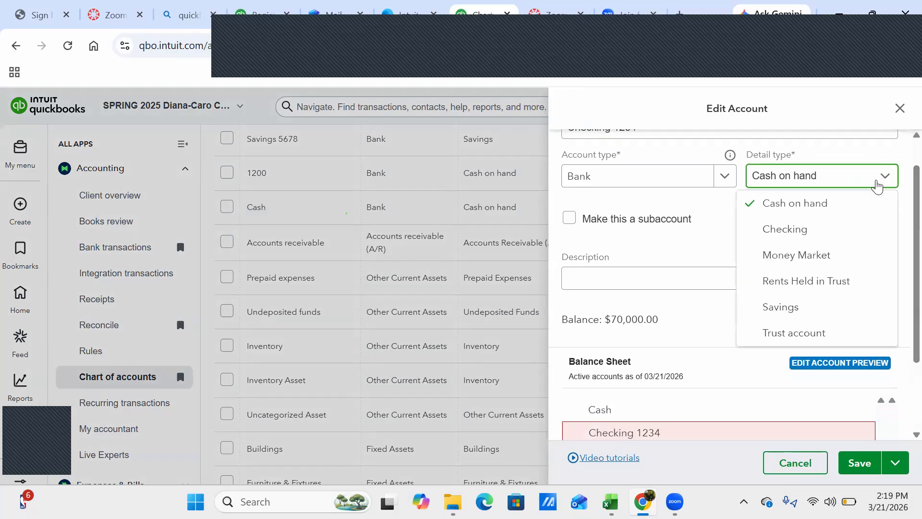
left_click(840, 230)
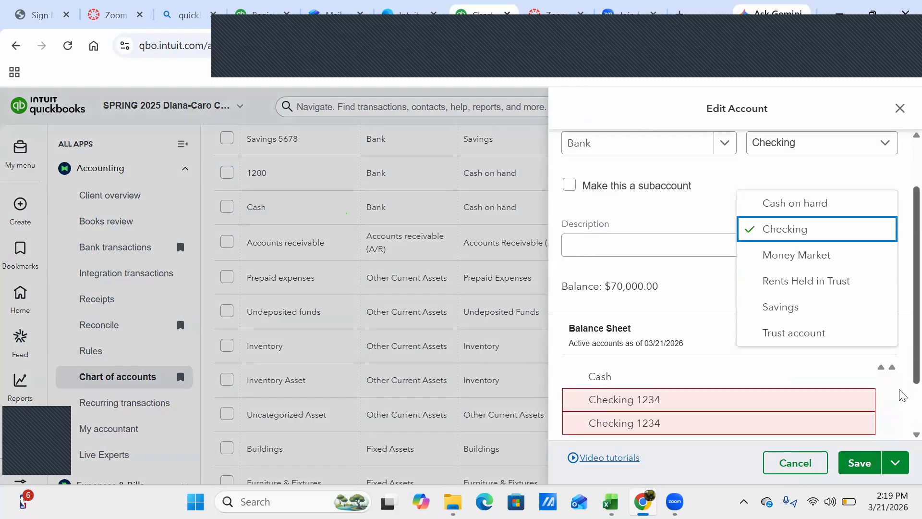
scroll(900, 384, "down", 3)
left_click(866, 463)
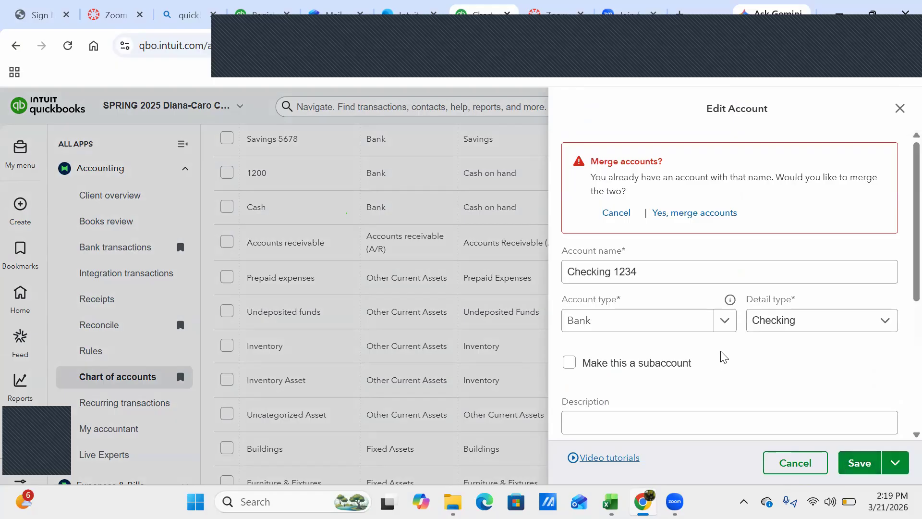
left_click(705, 218)
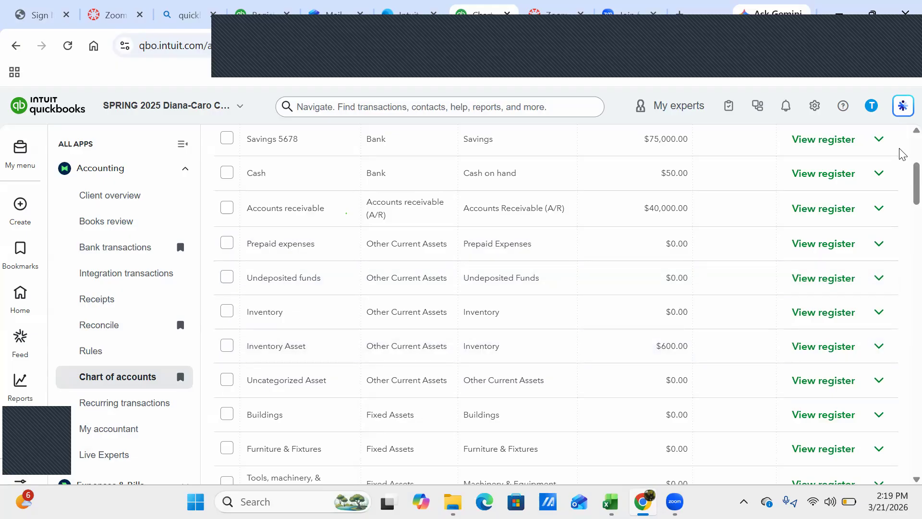
scroll(903, 192, "up", 4)
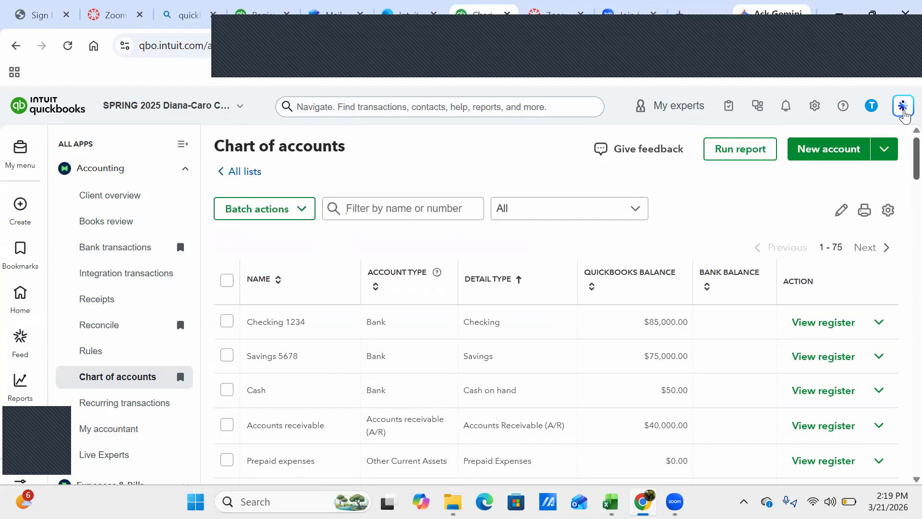